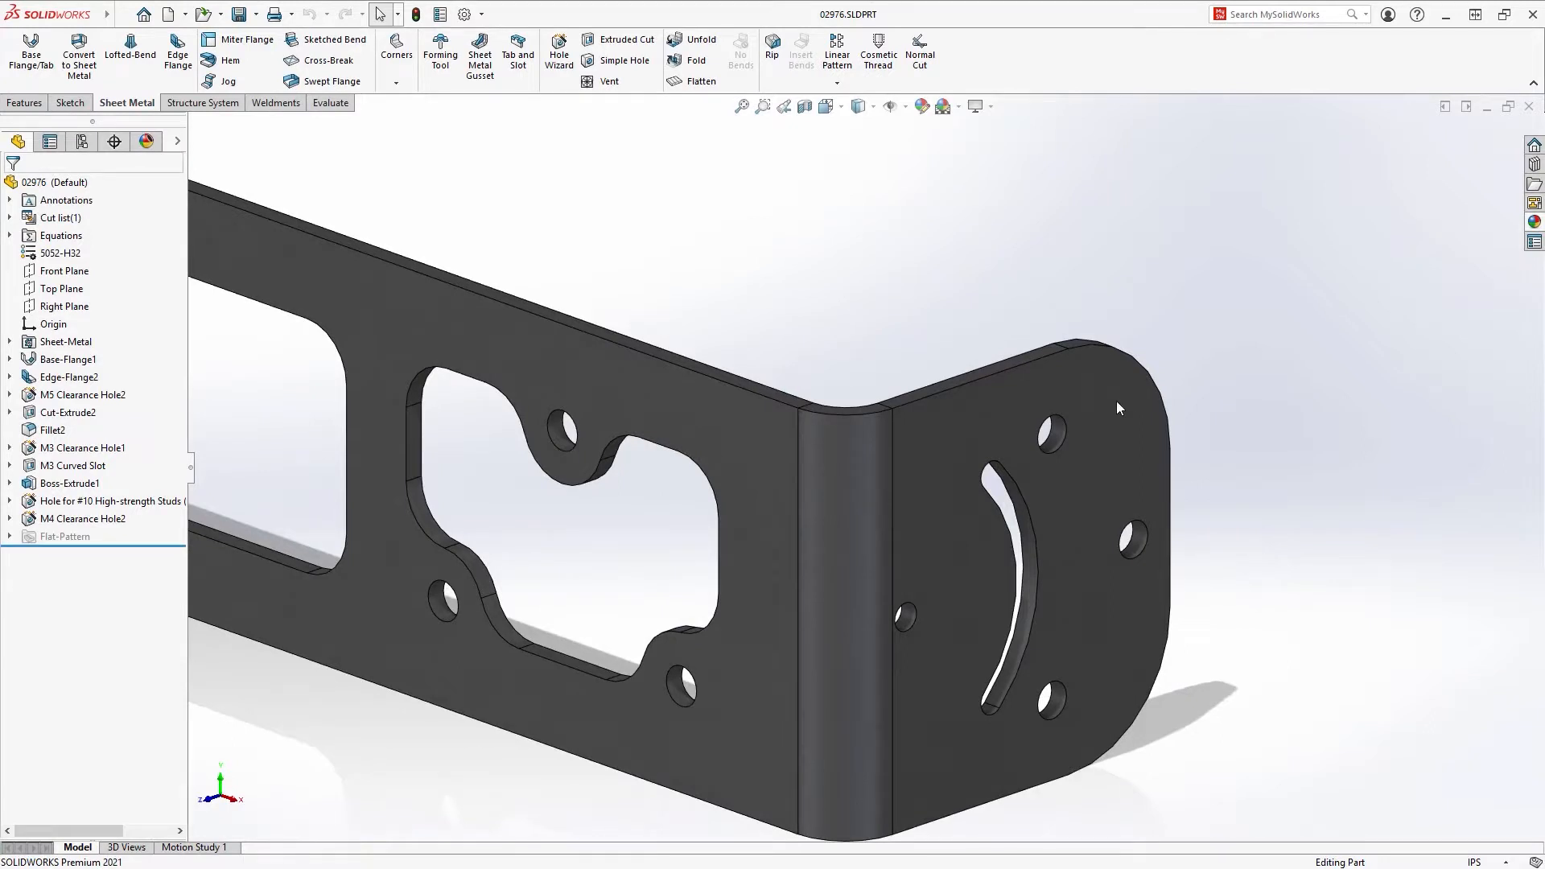
Start an edge flange along the bracket's tangent outer edges and set the flange length to 0.375 in
key("s")
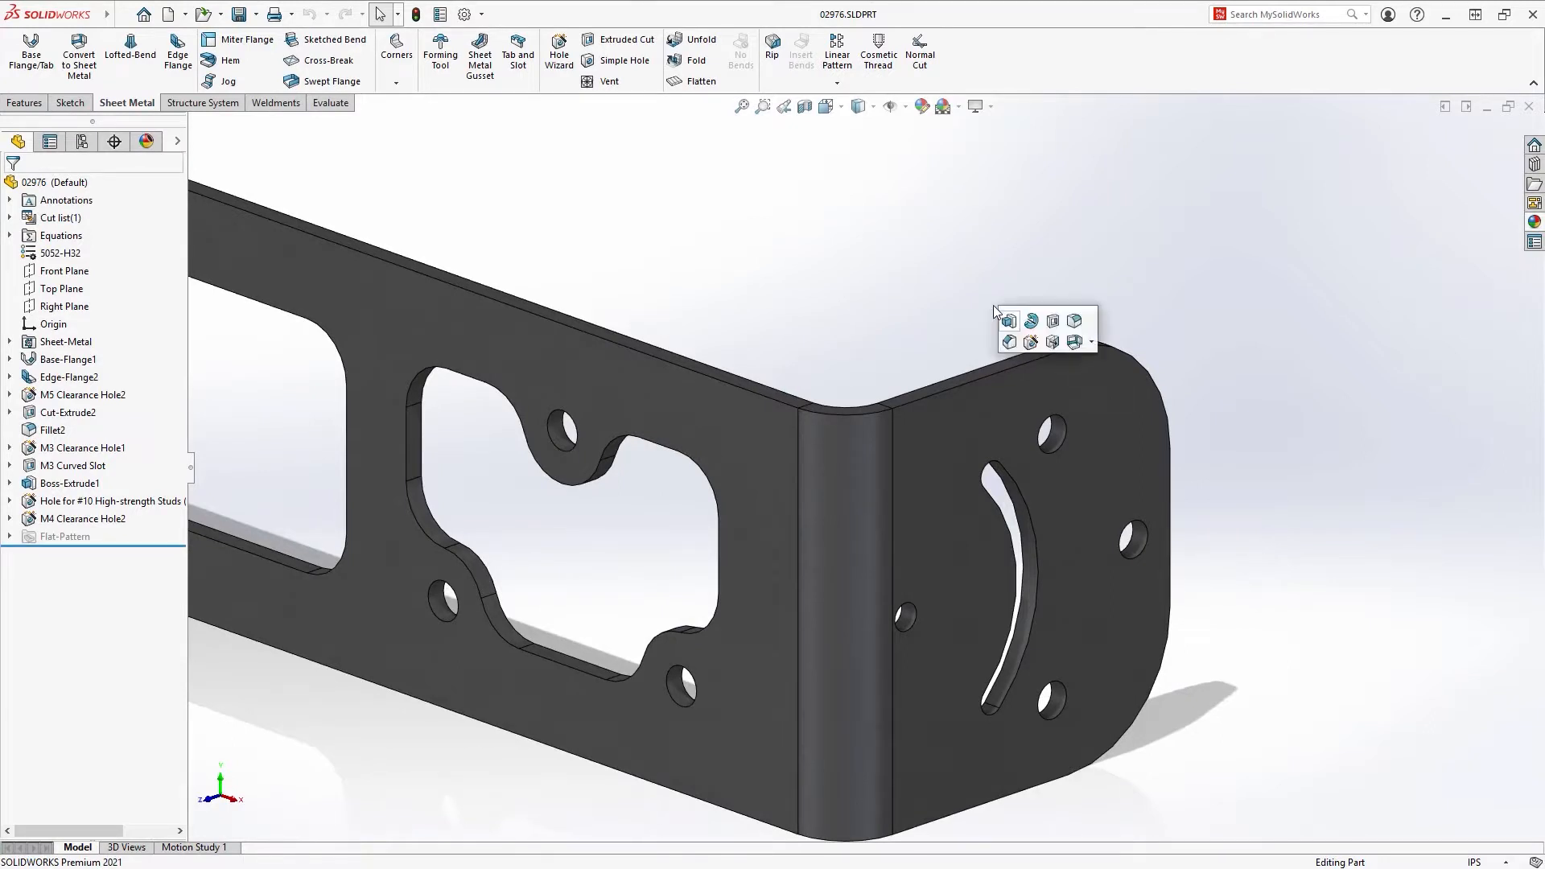
left_click(1092, 343)
left_click(1123, 422)
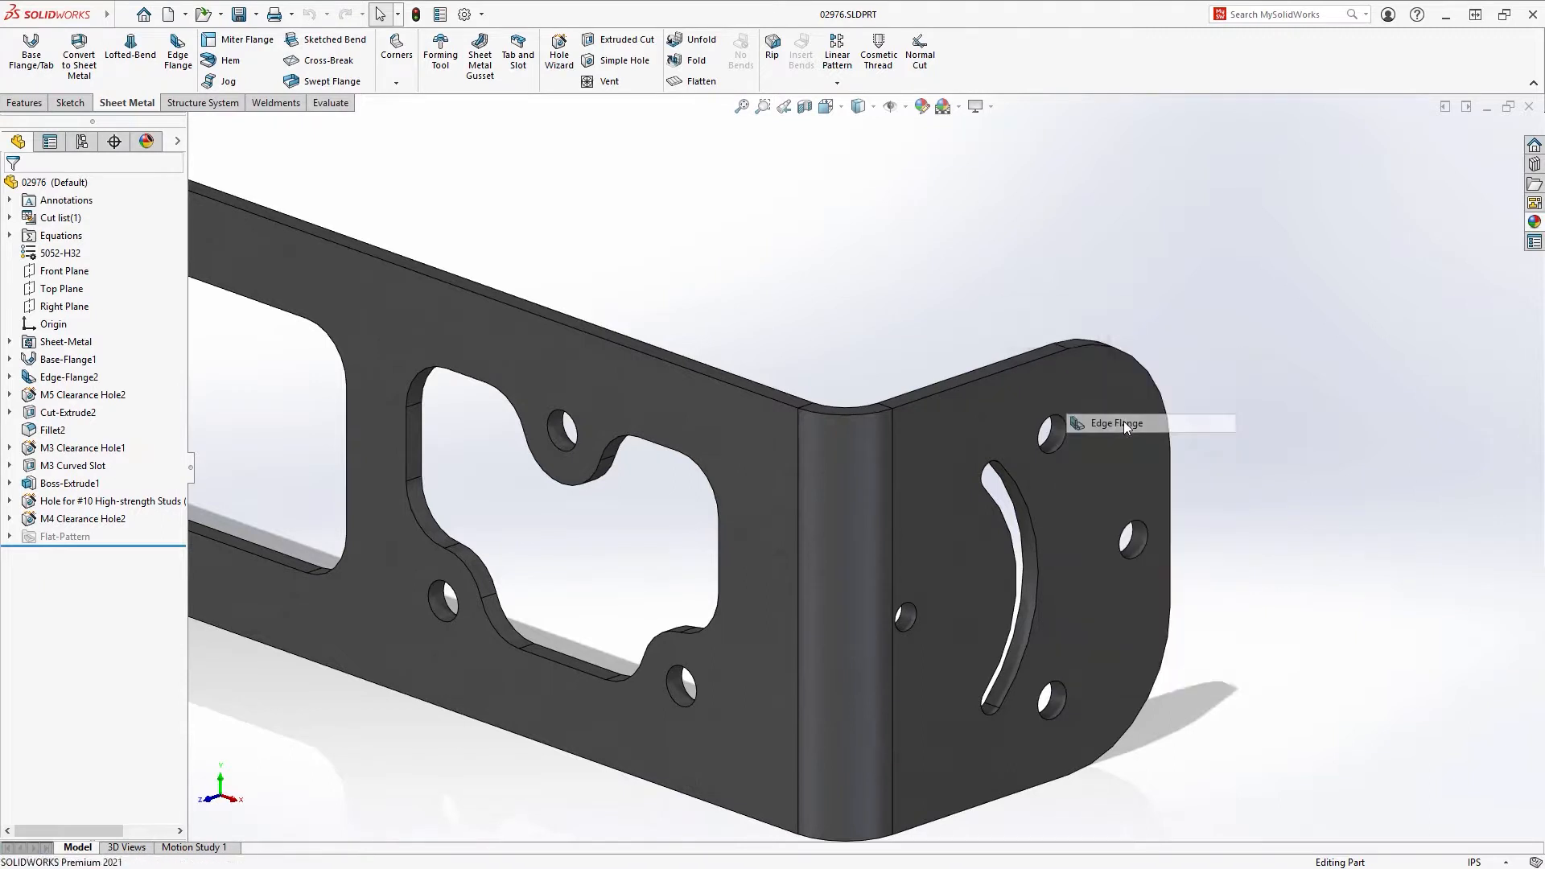
right_click(1032, 363)
left_click(1107, 535)
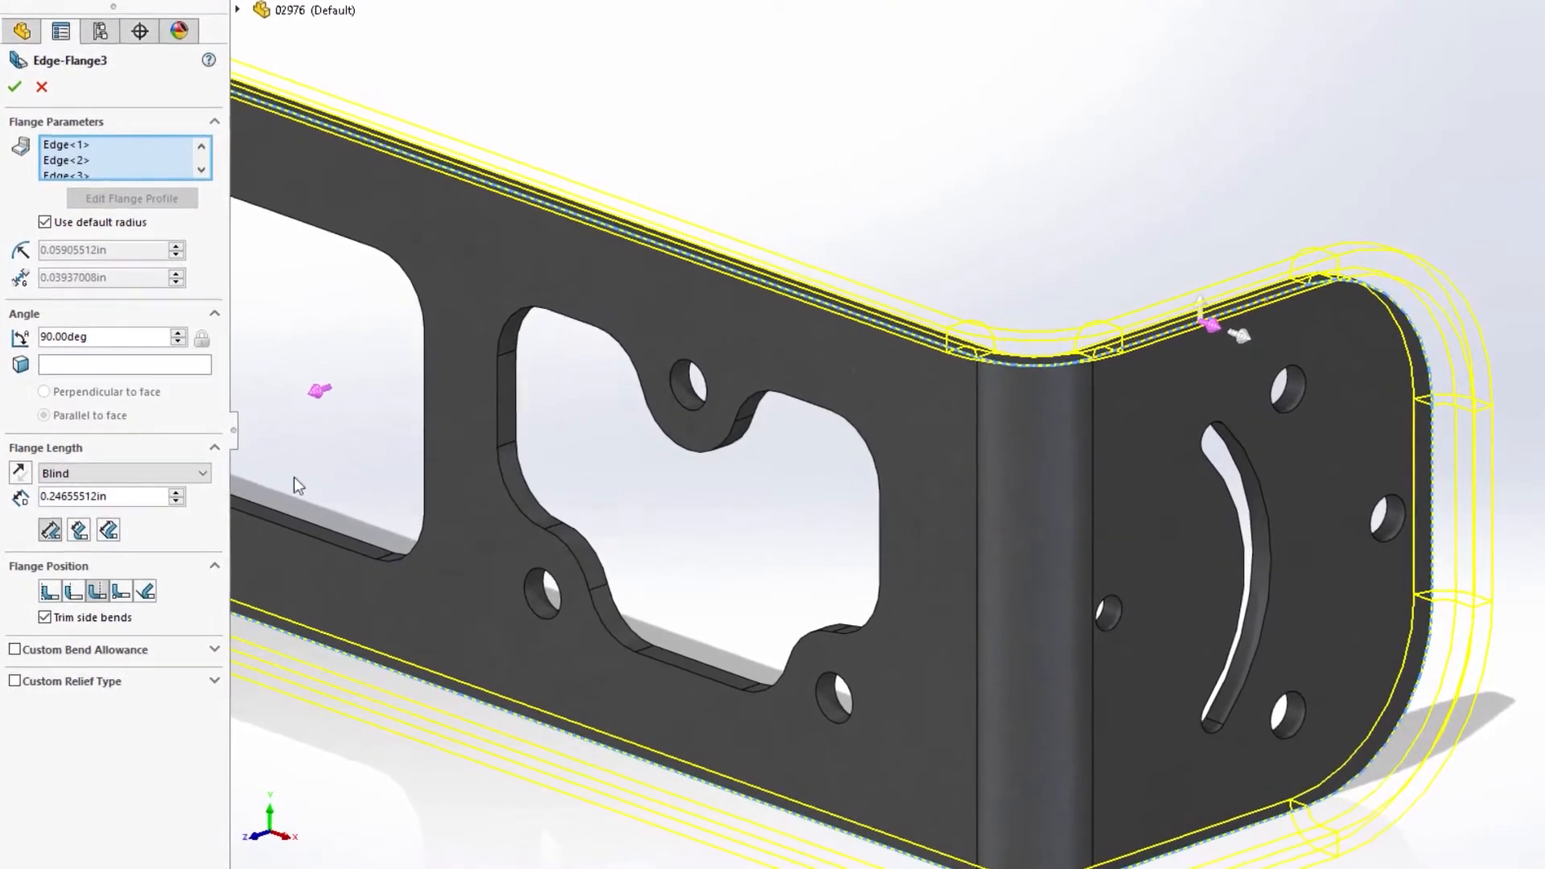
double_click(156, 496)
type(".375")
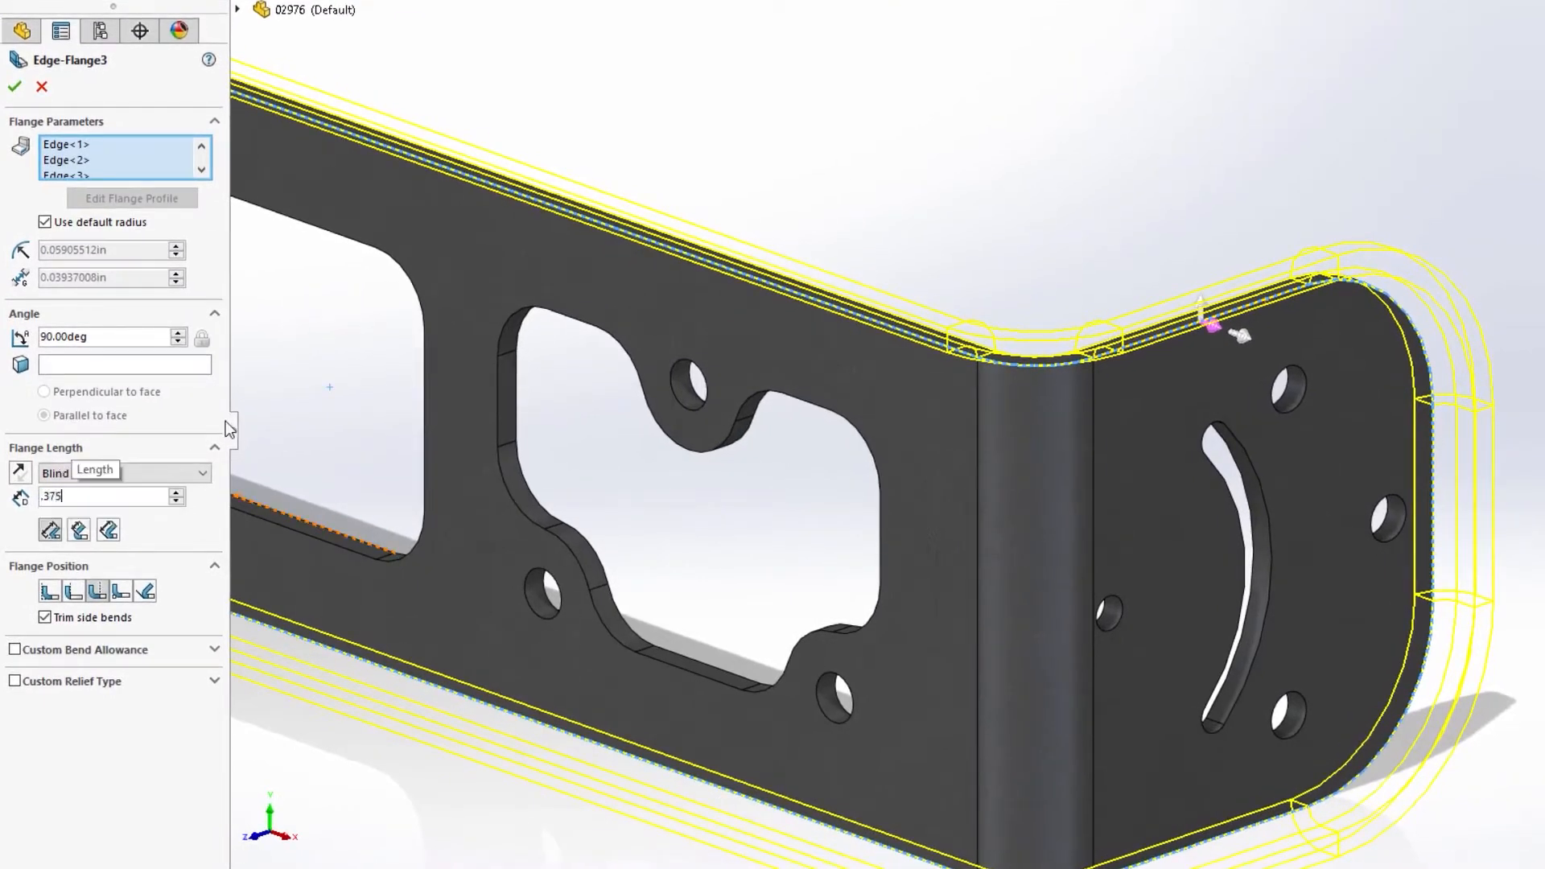
key("Return")
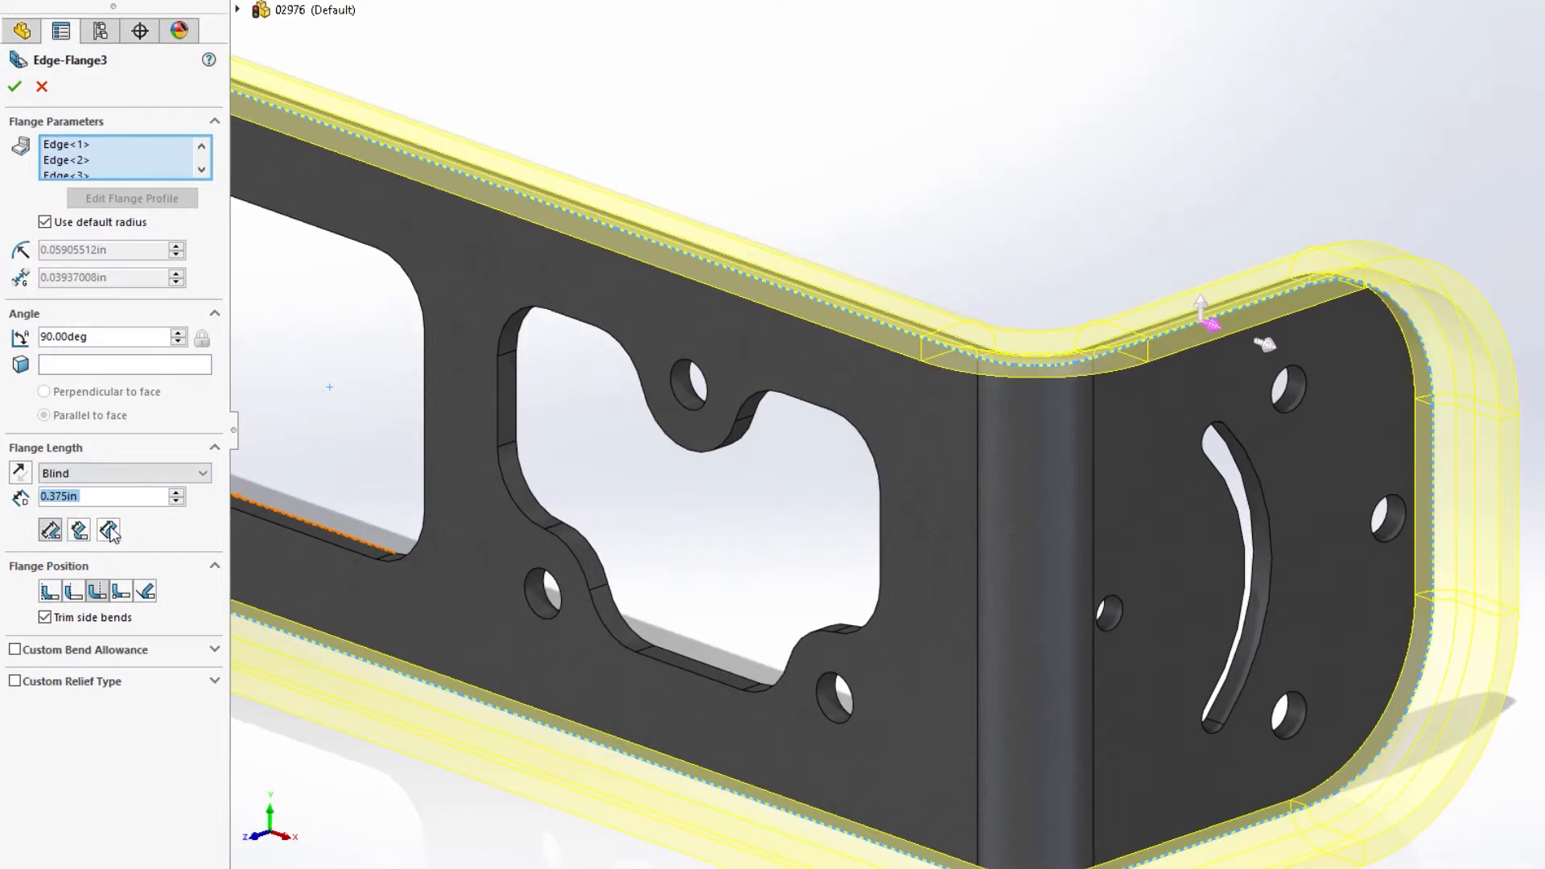
Preview the Material Inside and Material Outside flange positions, return to Bend Outside and create the edge flange
left_click(59, 600)
left_click(73, 593)
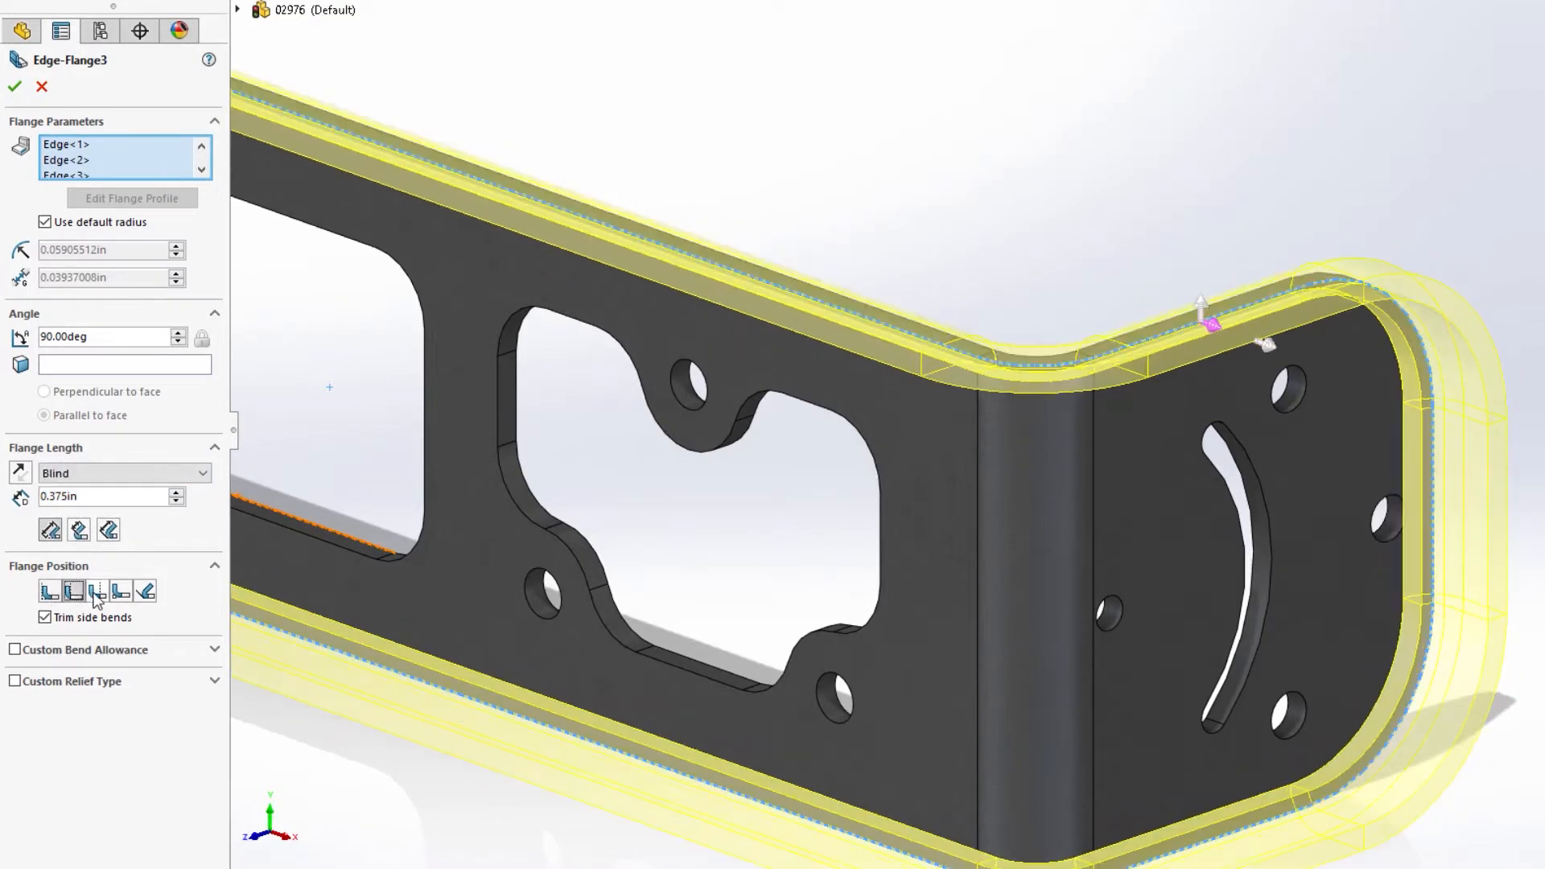
left_click(95, 592)
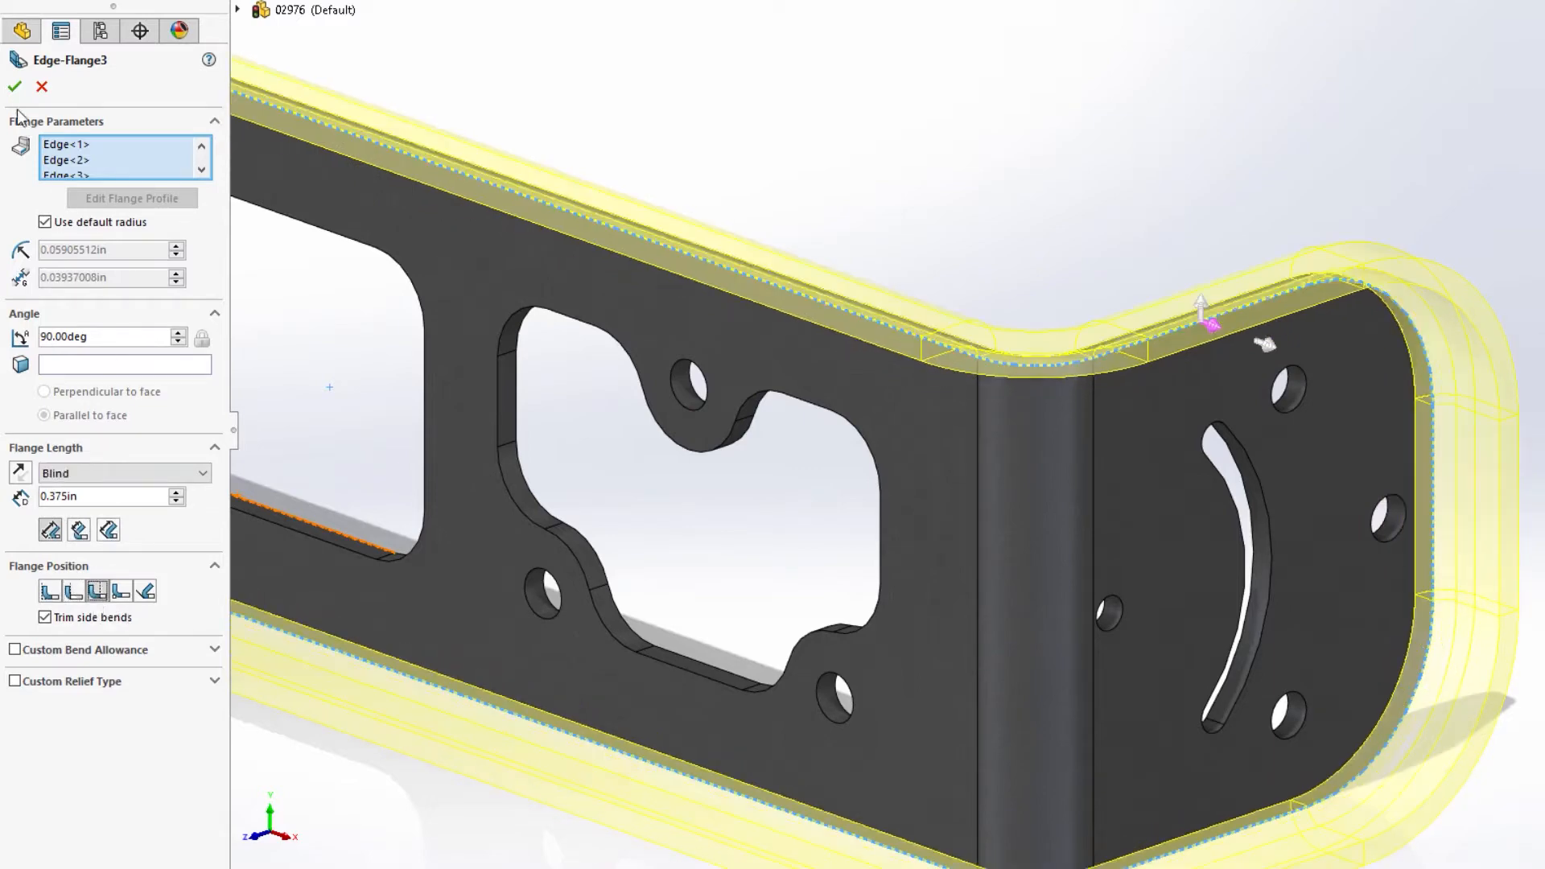
key("Return")
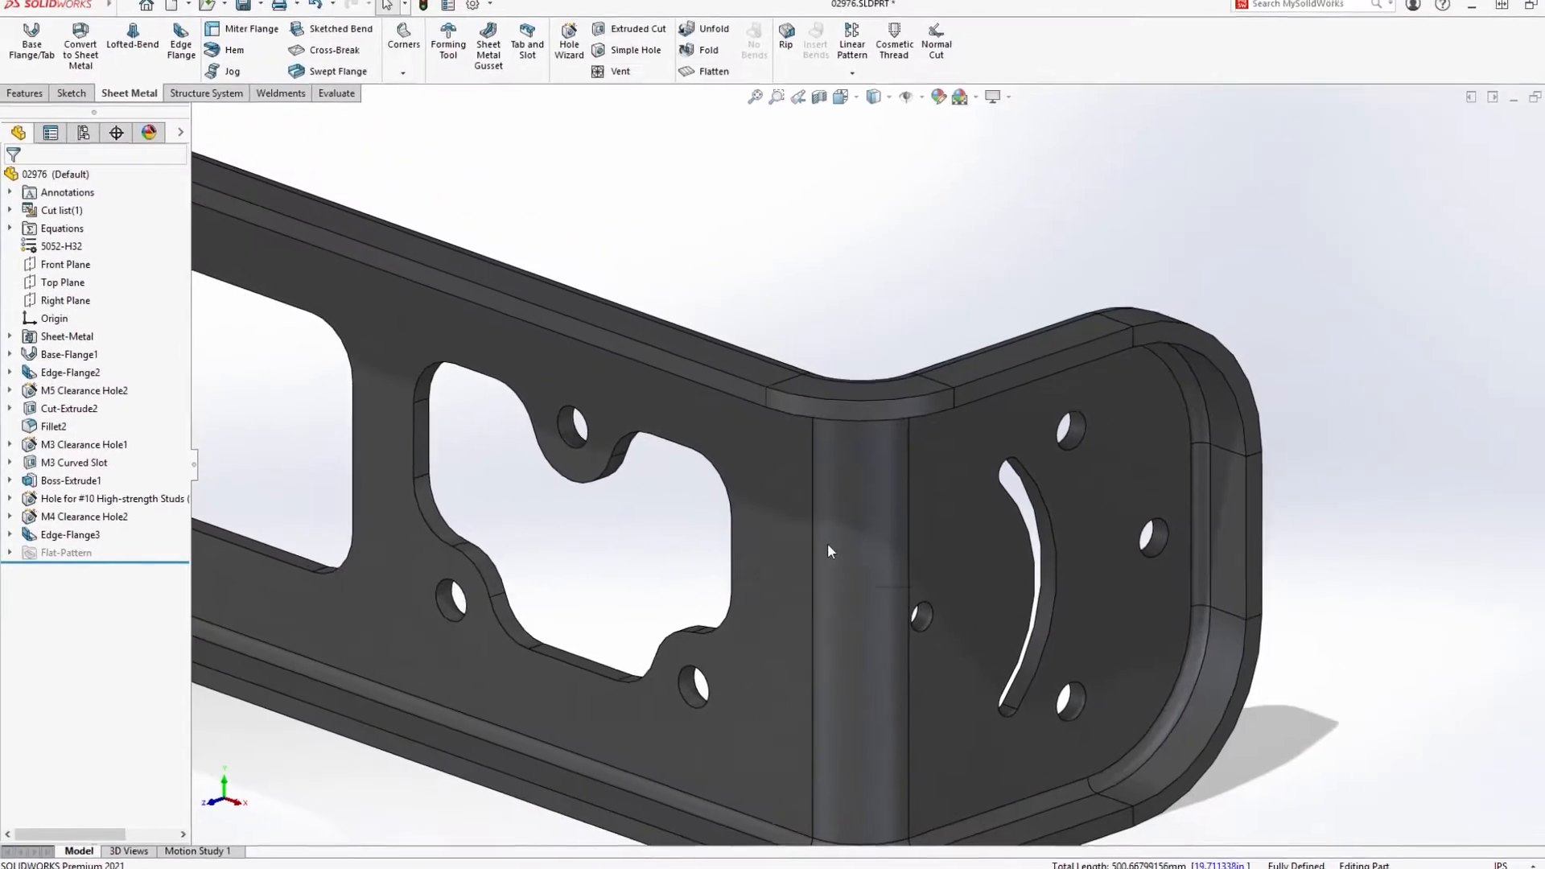
Flatten the flanged bracket to inspect its flat pattern, and return it to the folded state
middle_click_drag(877, 572, 883, 457)
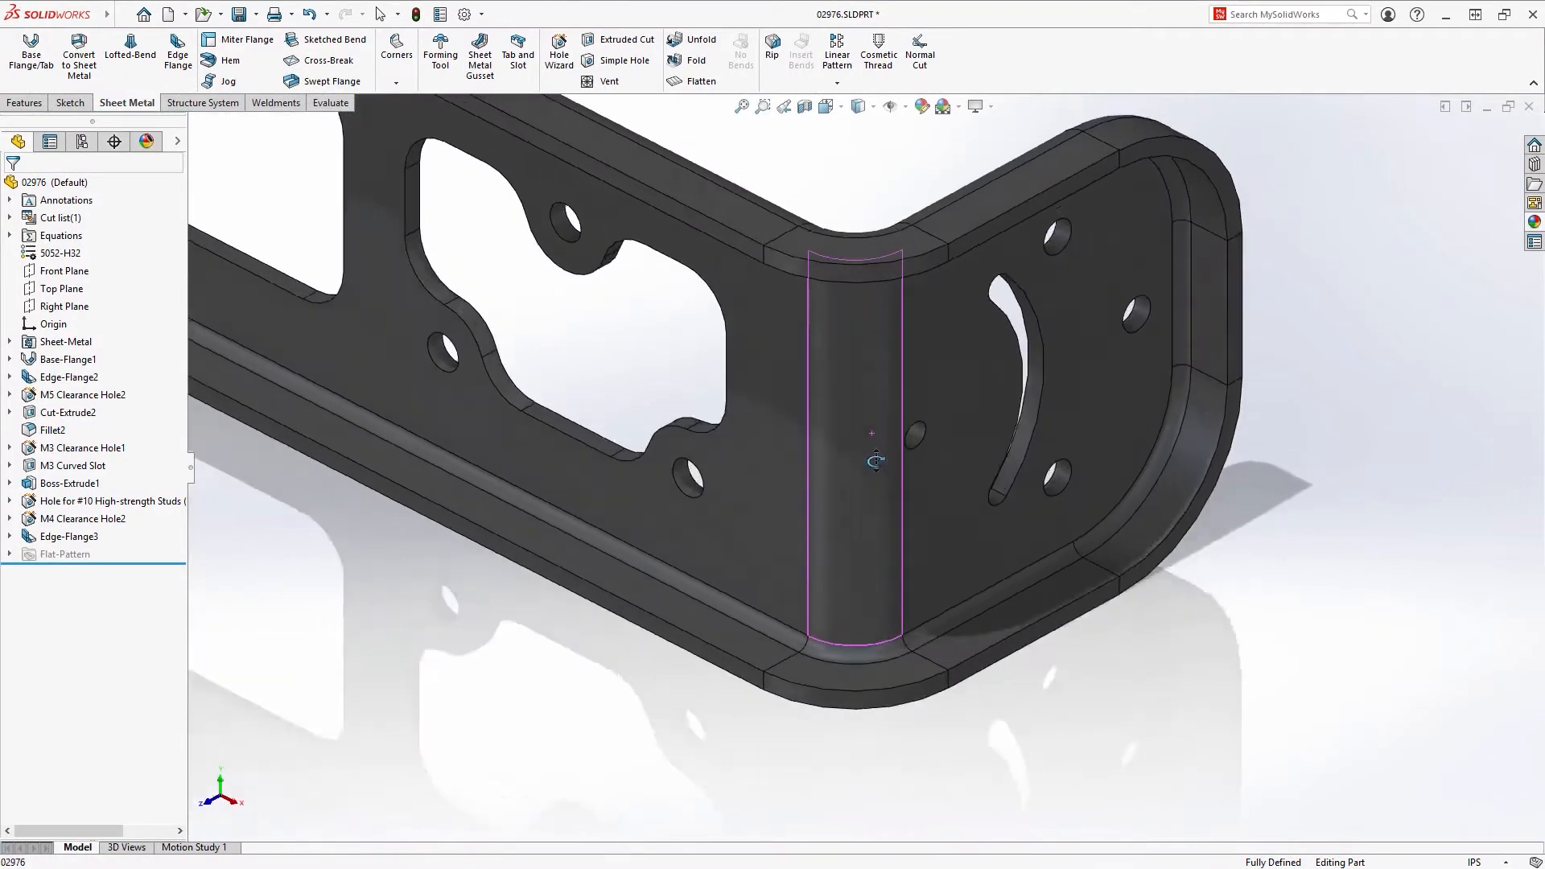
key("f")
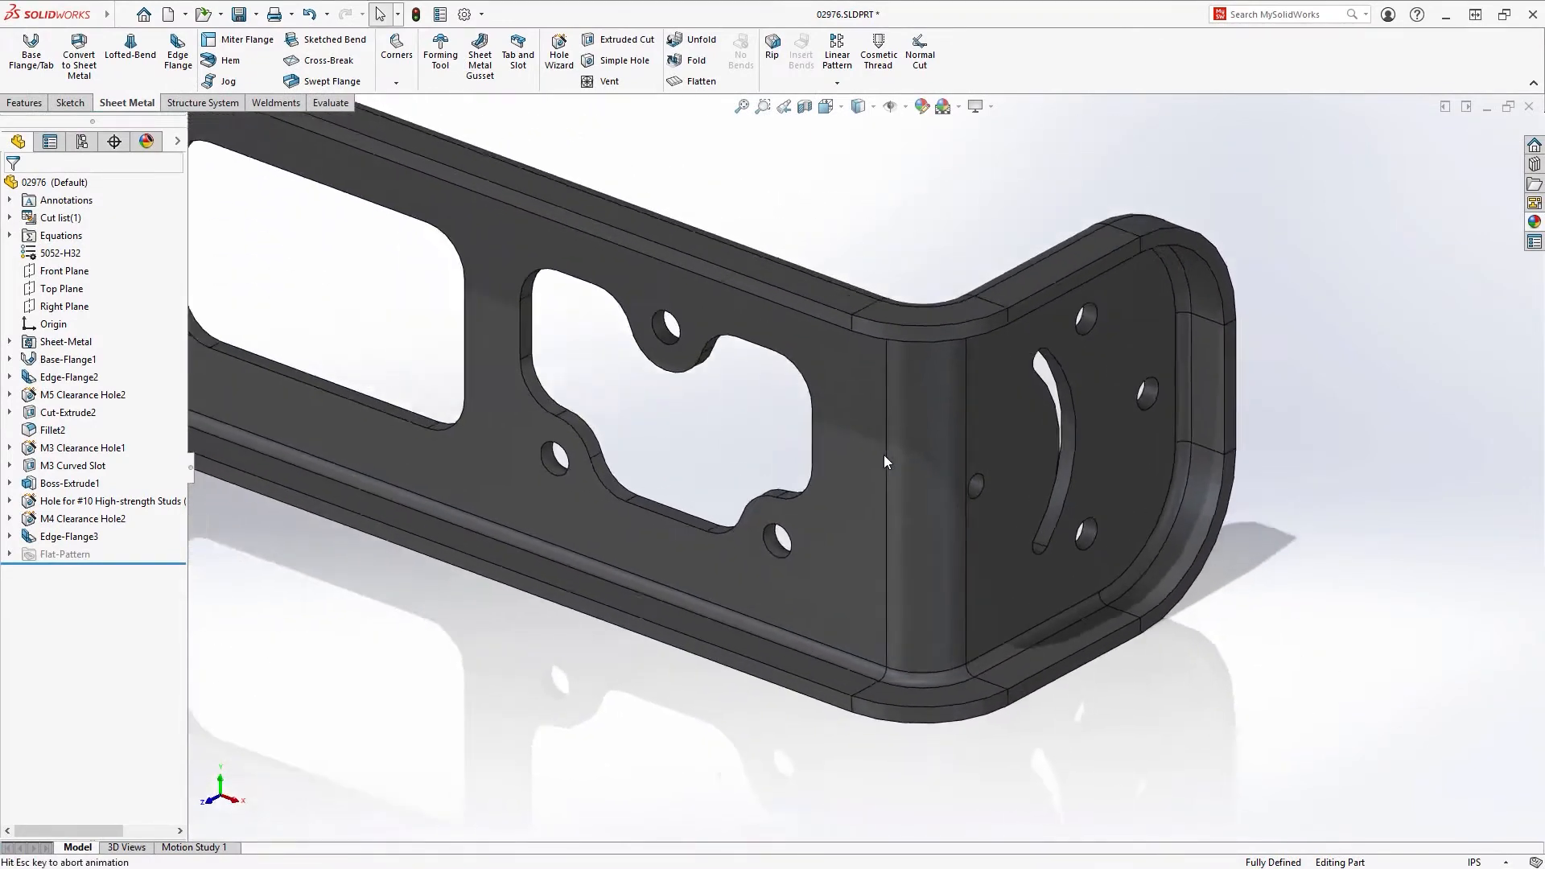
left_click(693, 81)
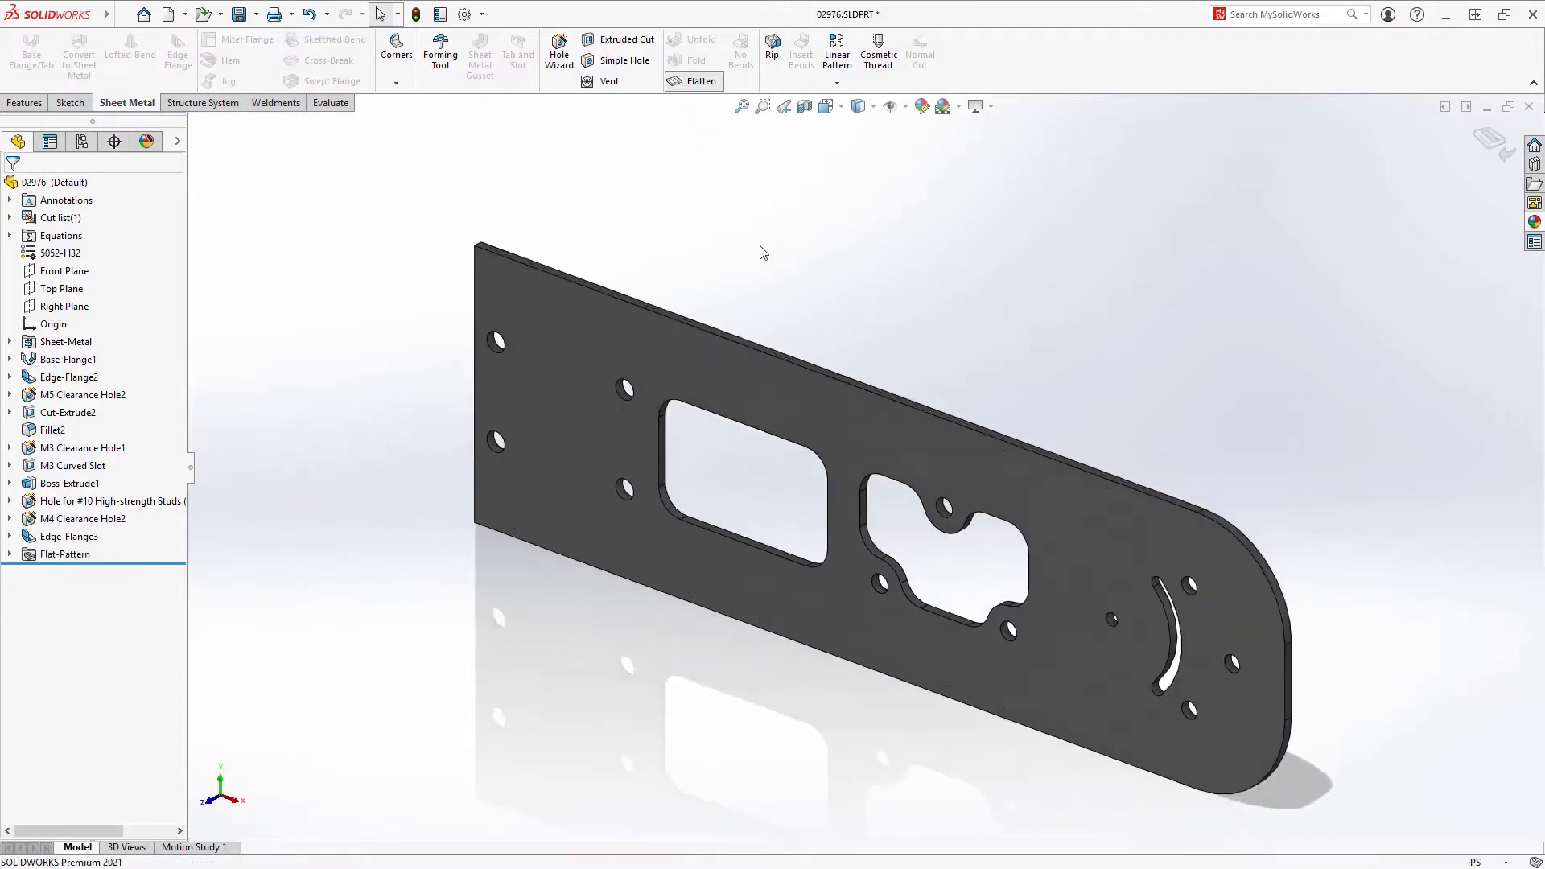
middle_click_drag(762, 248, 778, 216)
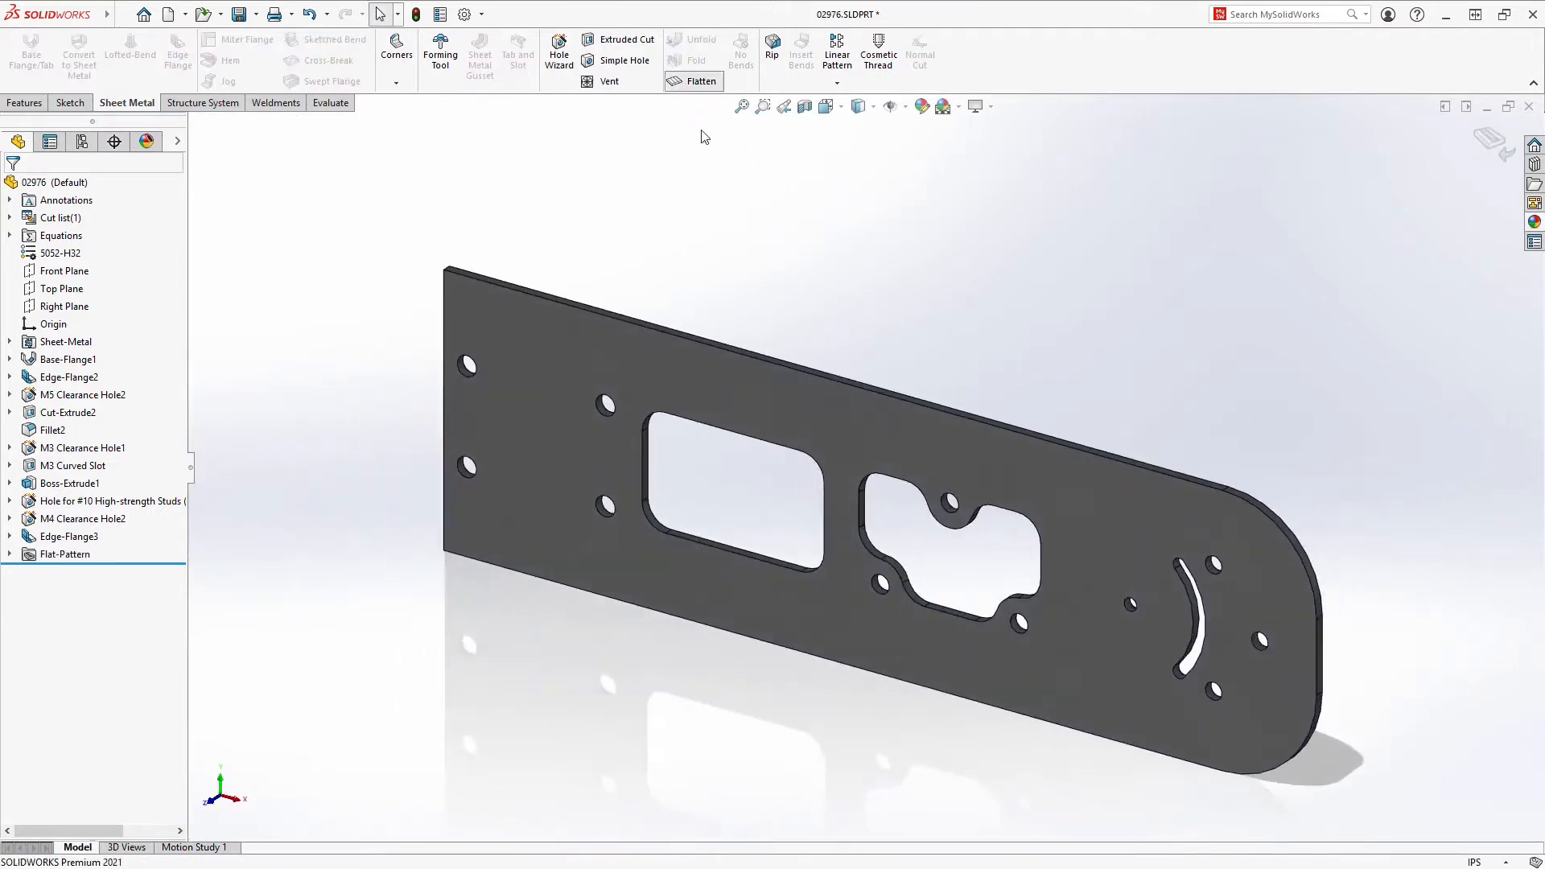
left_click(692, 82)
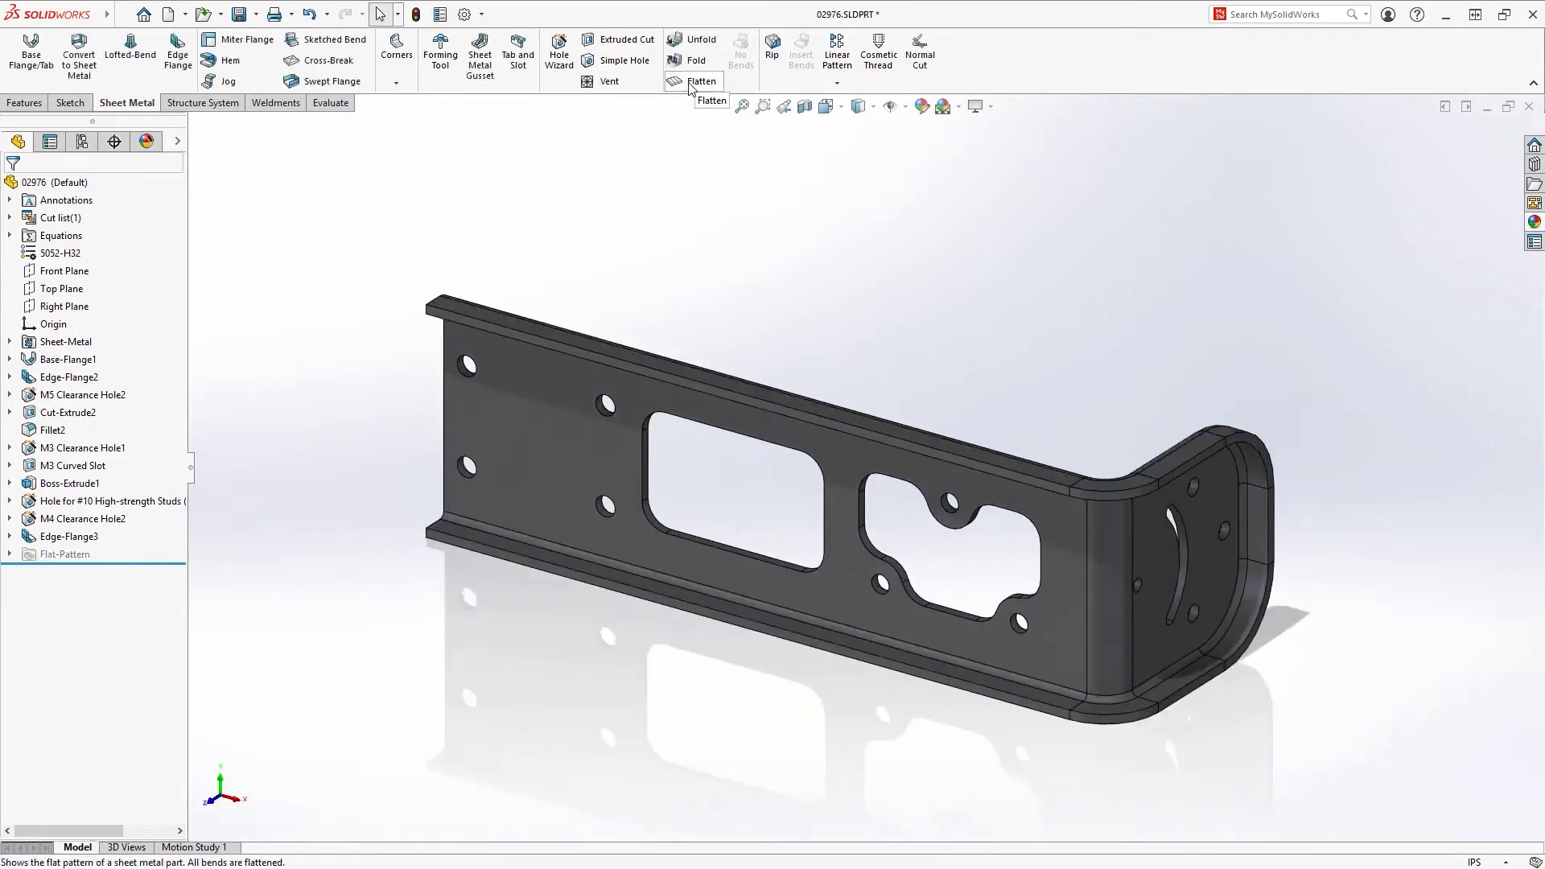
In the 01066 assembly, edit the INS cover's edge flange around the open end and reverse its direction to point inward
key("ctrl+Tab")
left_click(843, 451)
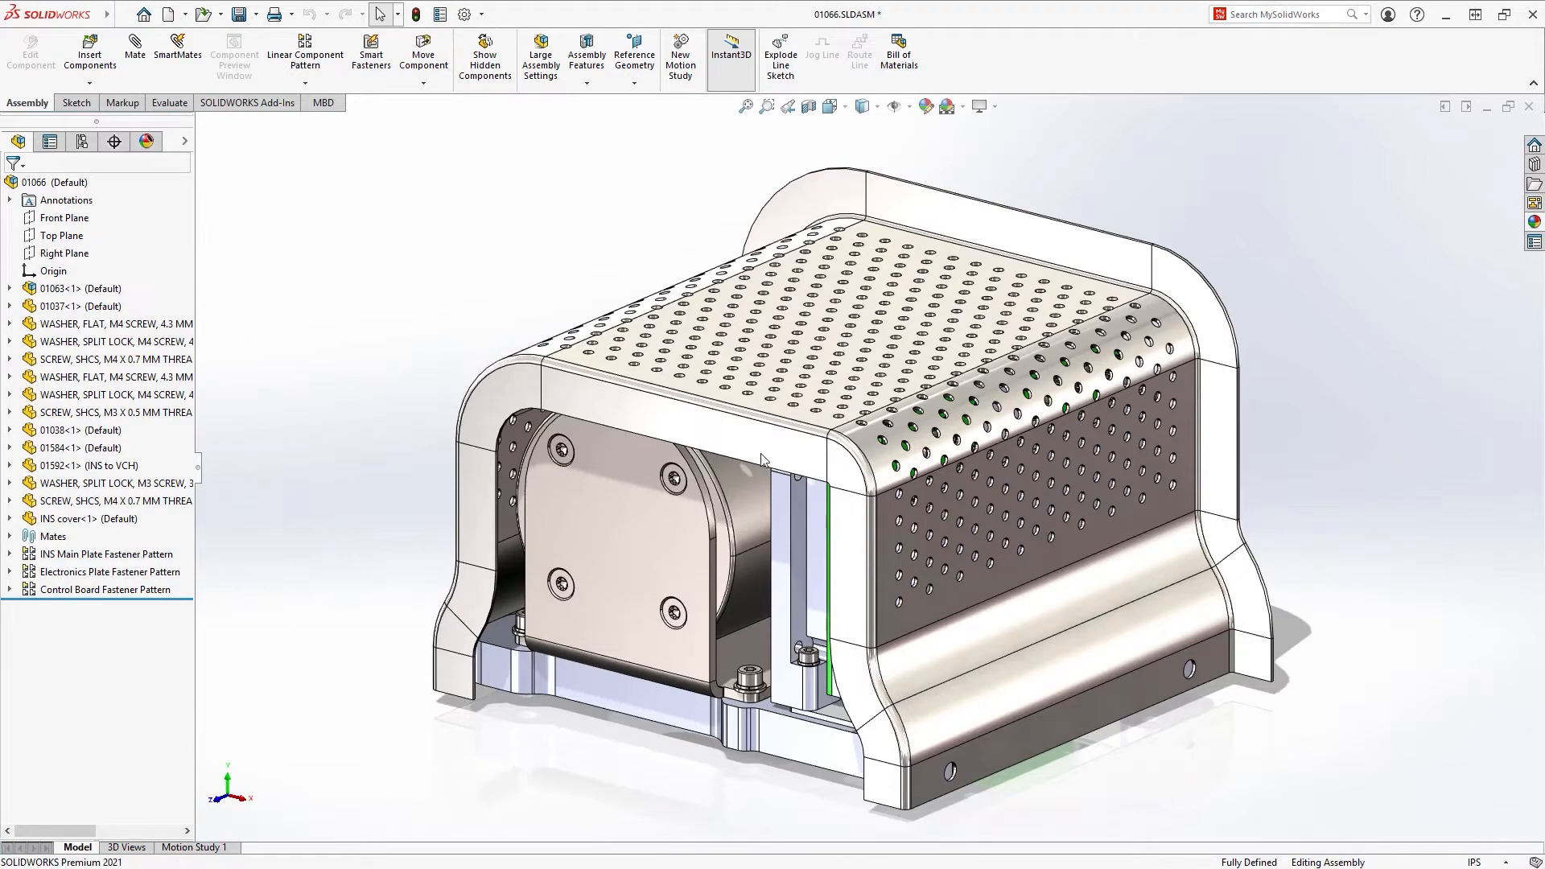
middle_click_drag(853, 527, 758, 412)
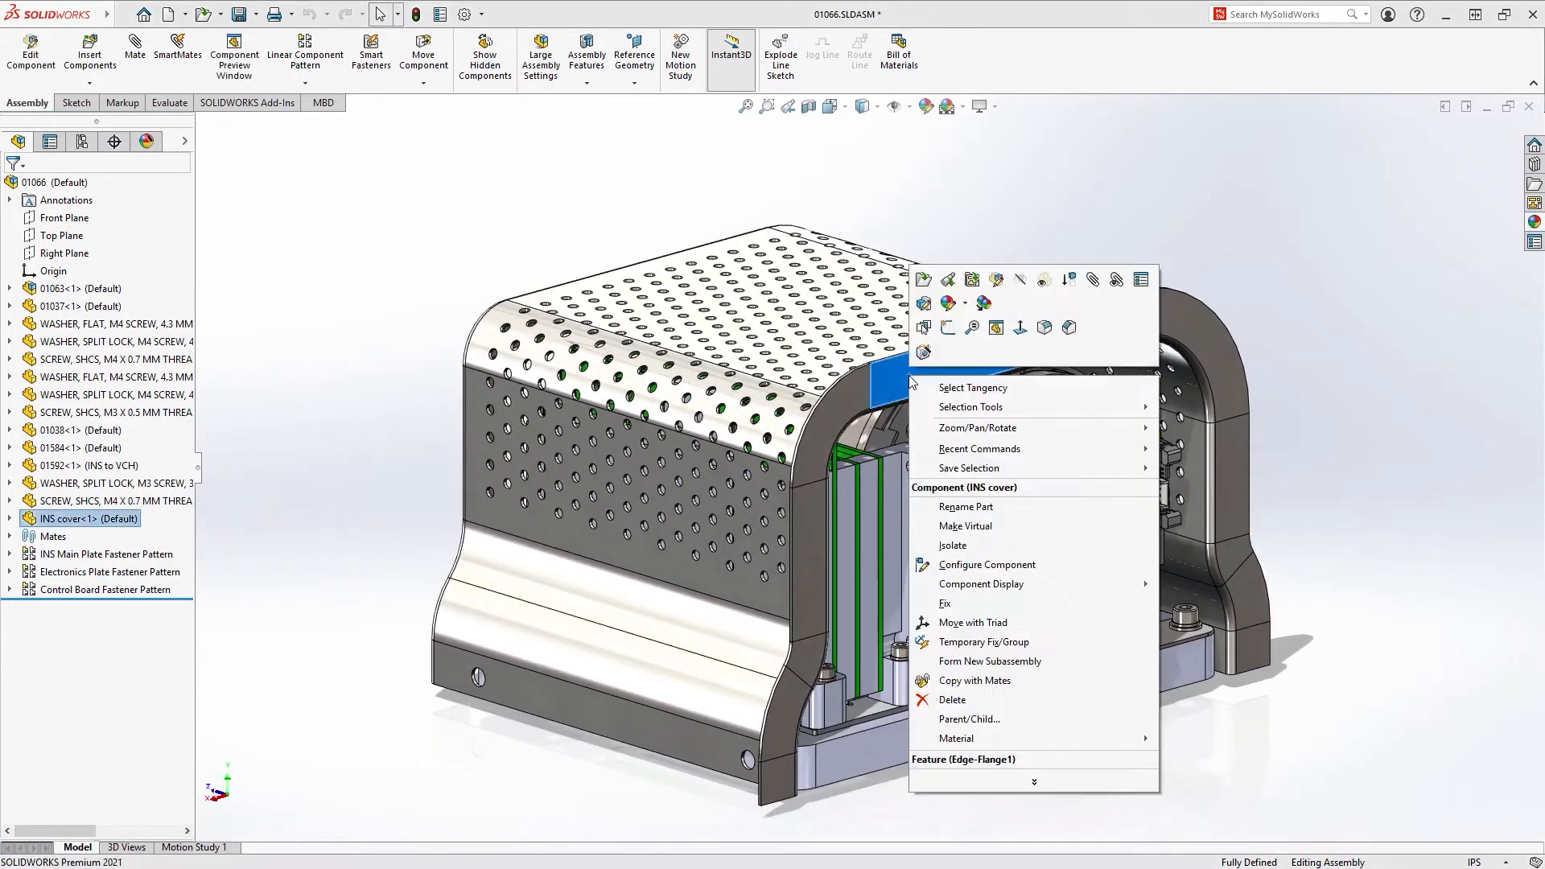
right_click(909, 375)
left_click(926, 304)
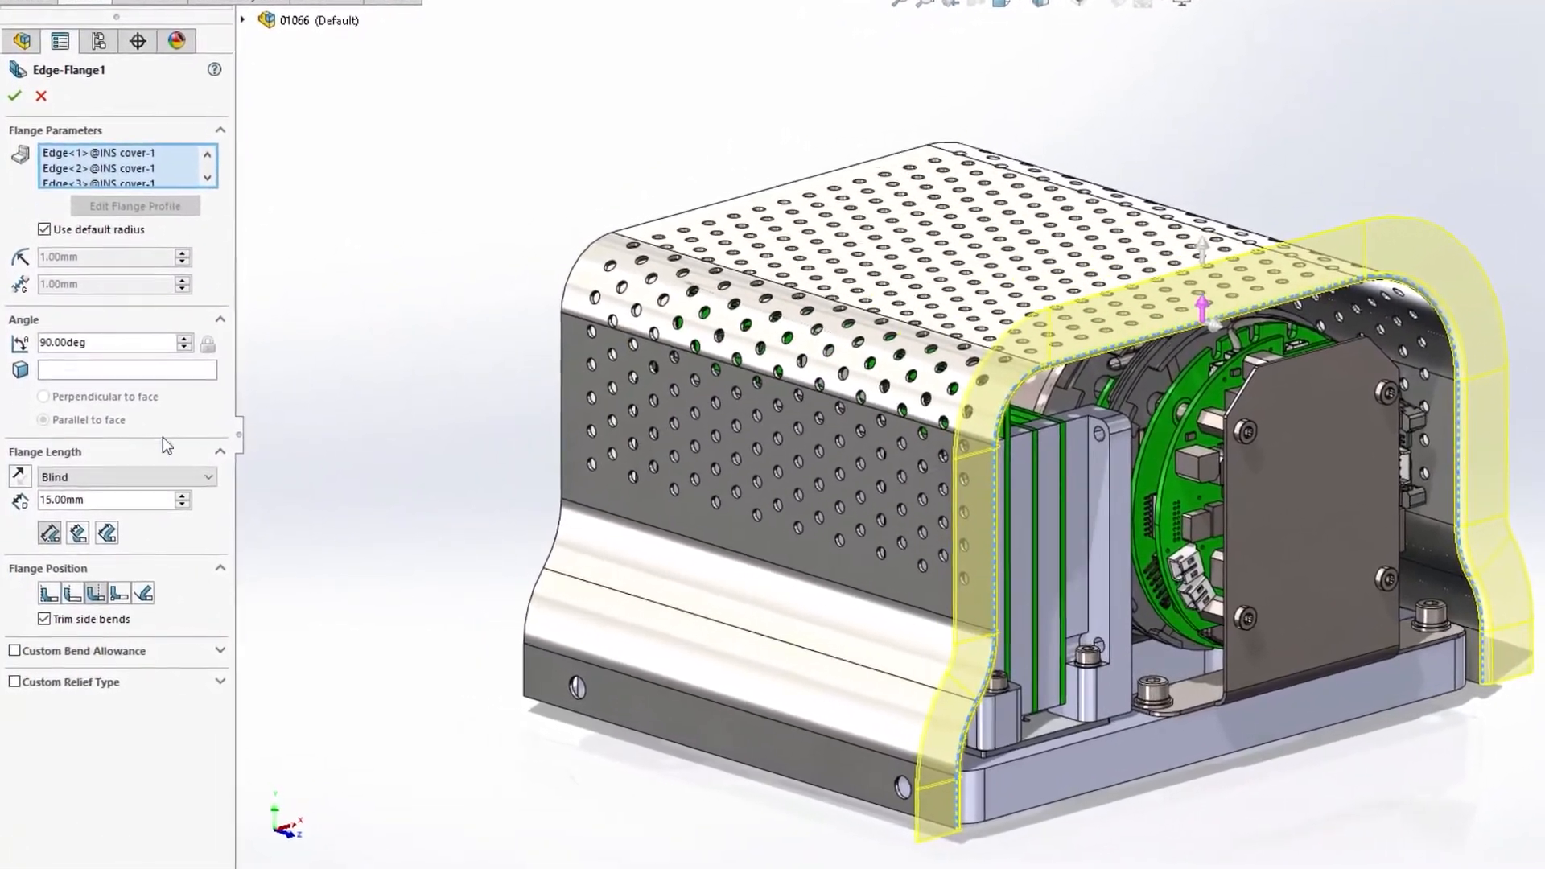
left_click(32, 477)
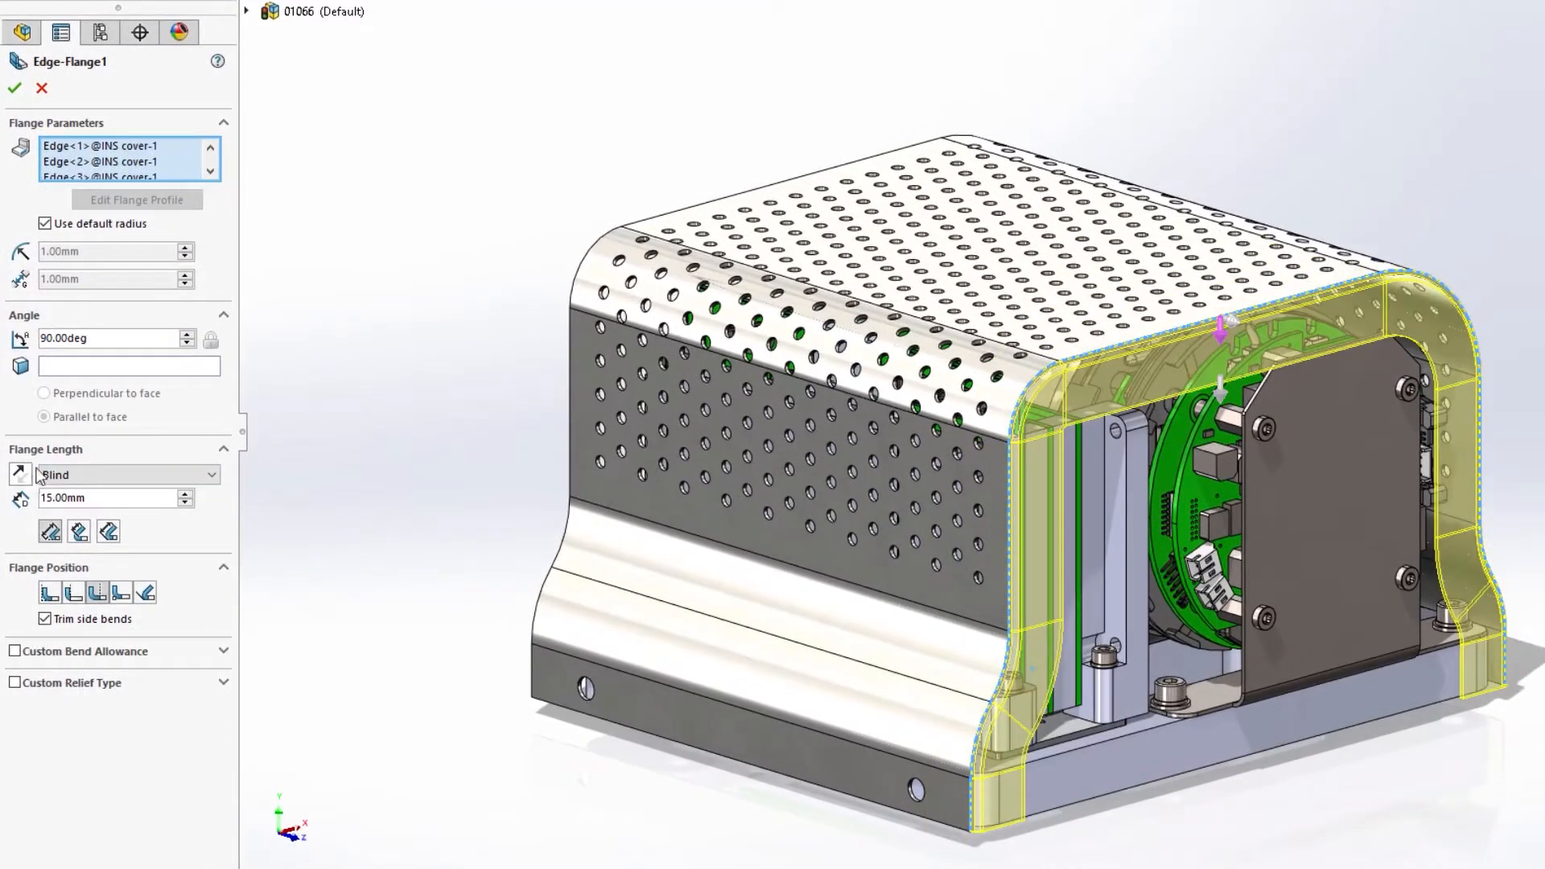
Set the INS cover flange's angle to 45° and accept the edited edge flange
double_click(110, 342)
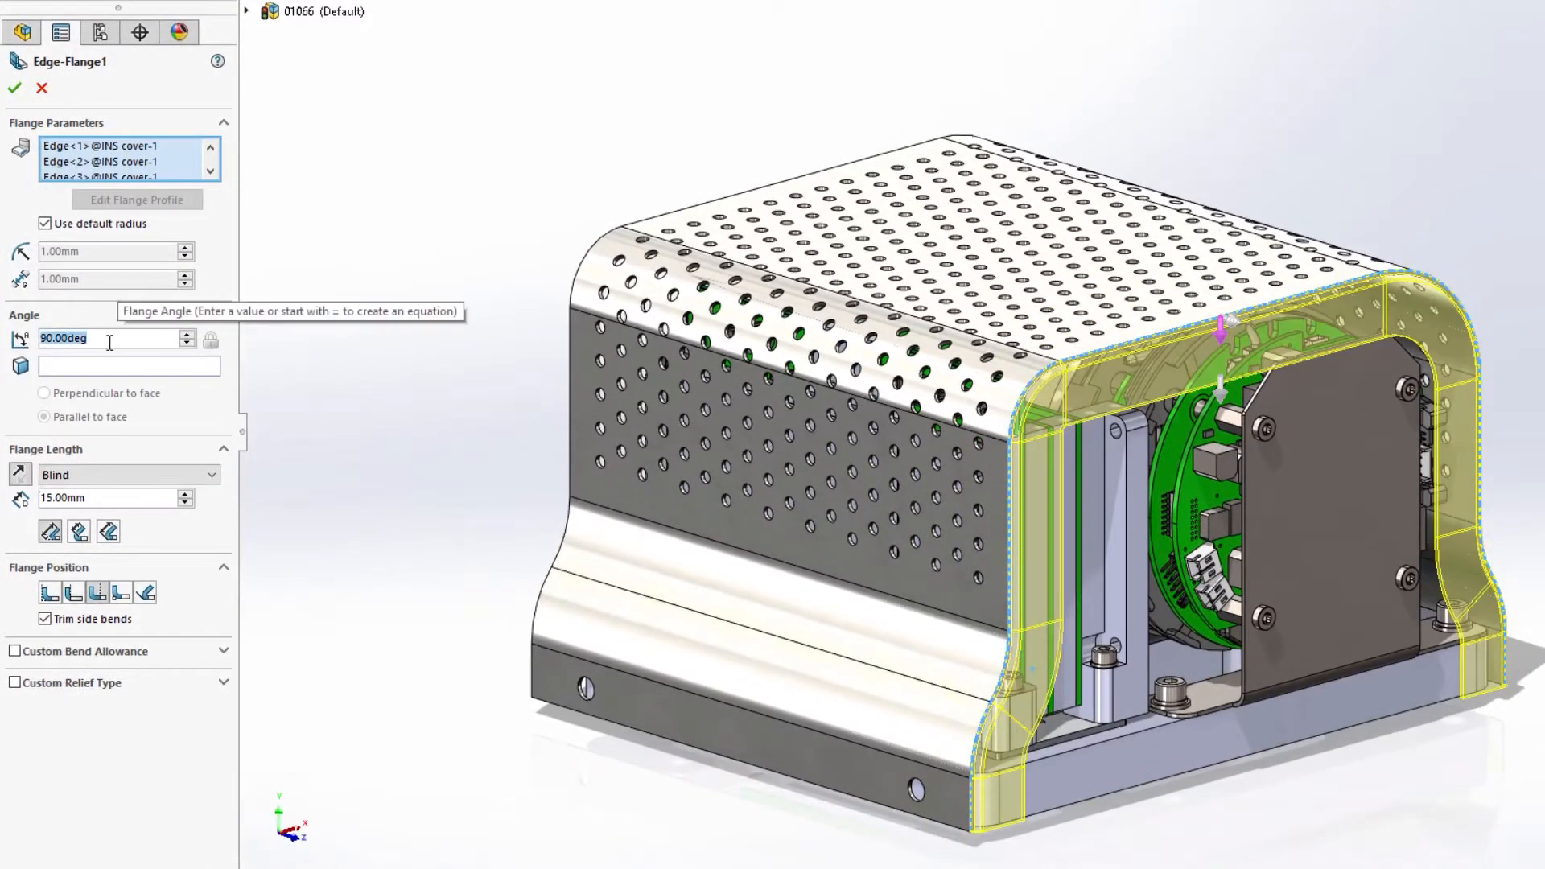
type("45")
key("Return")
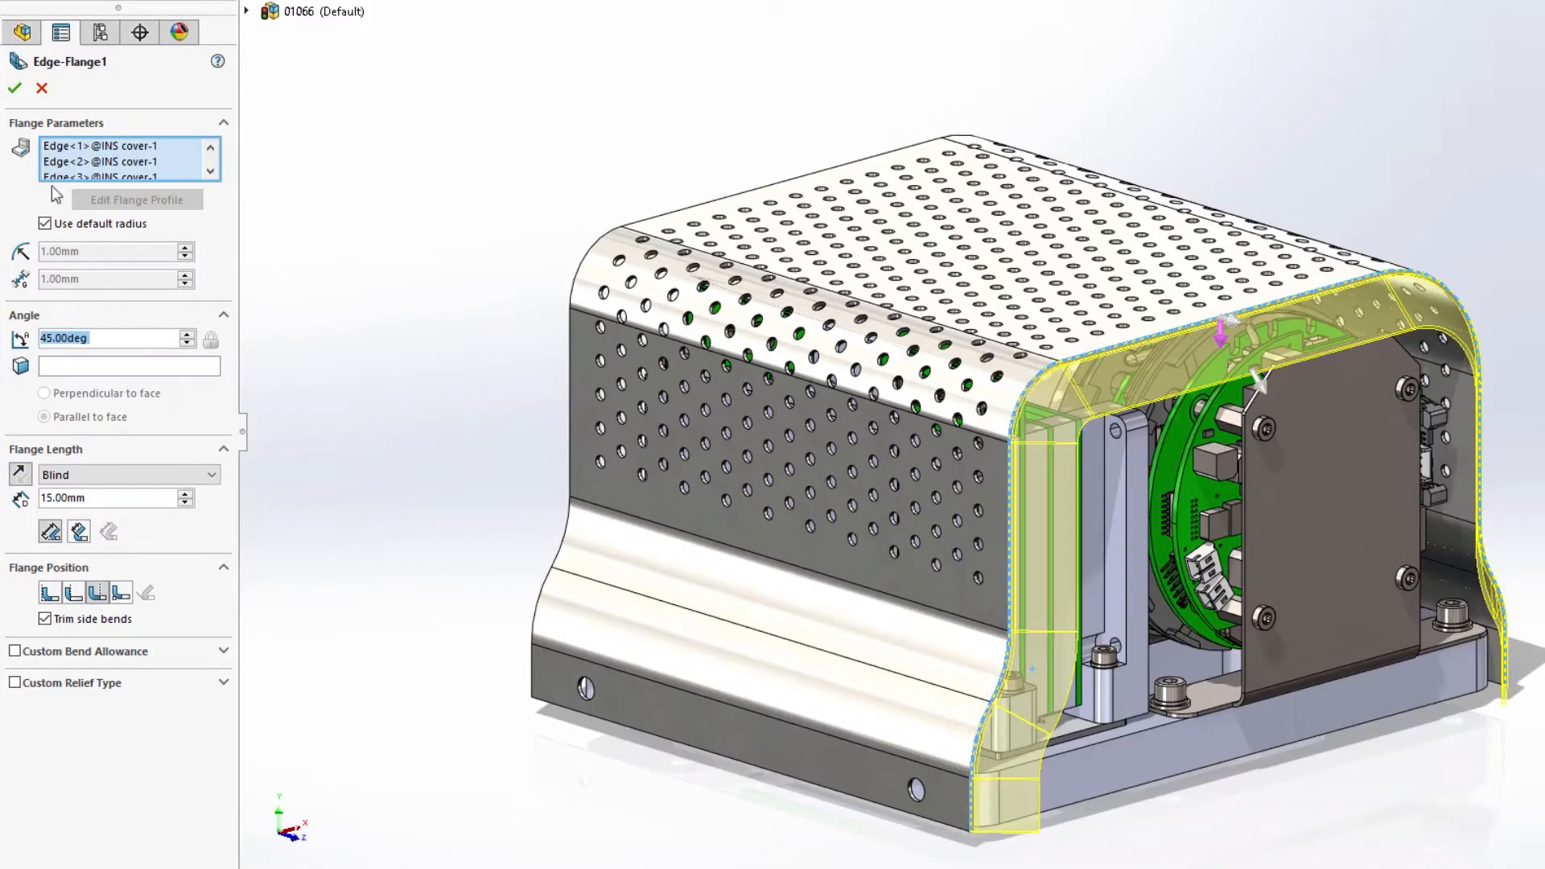
left_click(16, 89)
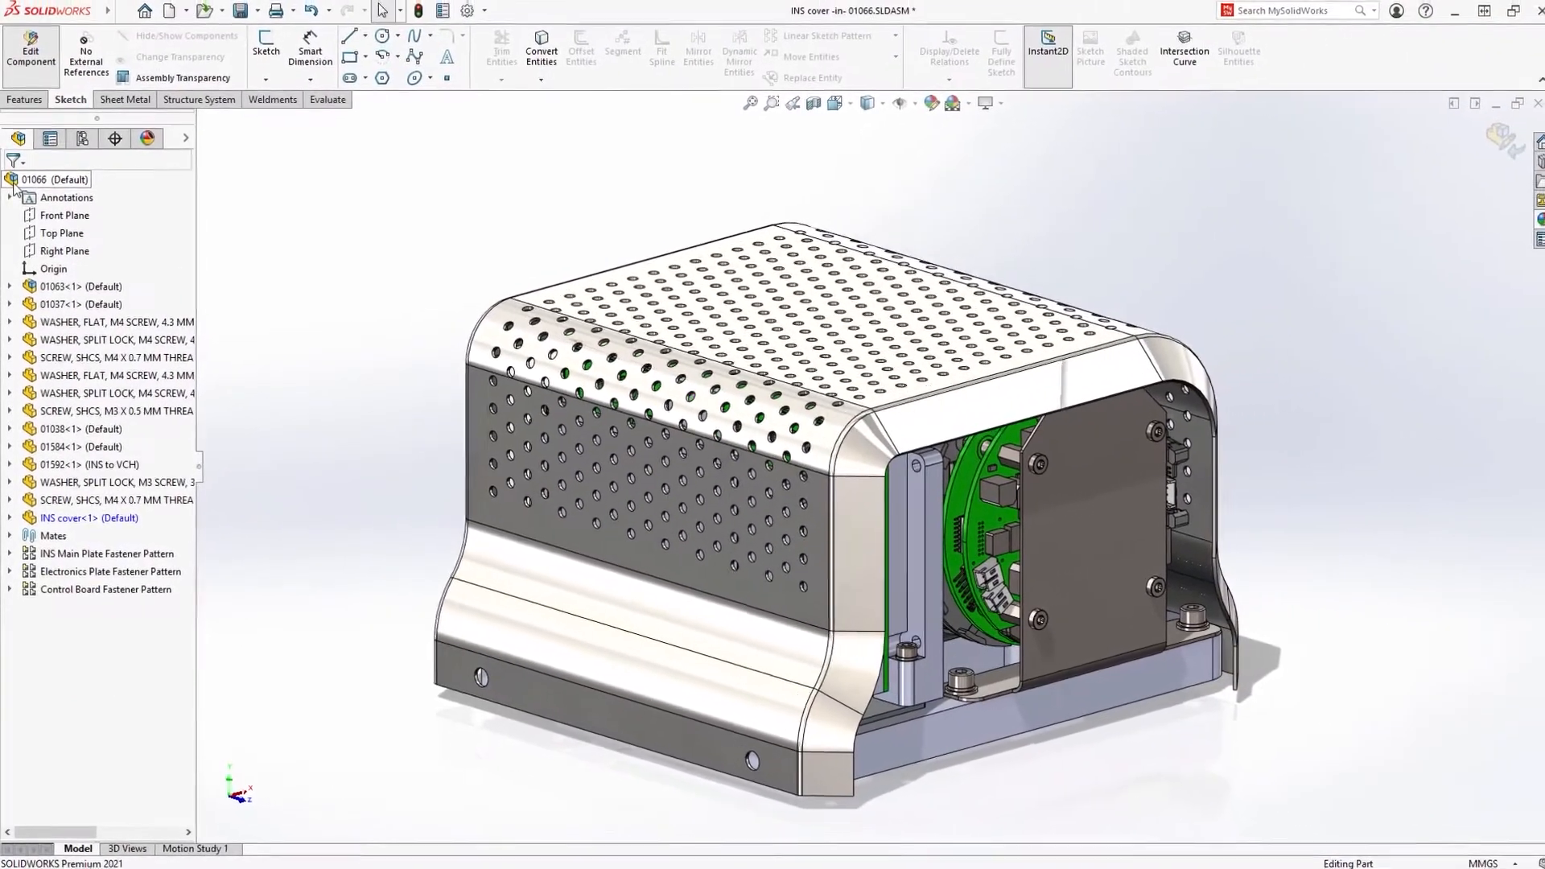
Flatten the INS cover within the assembly to inspect its flat pattern, and fold it back
left_click(129, 100)
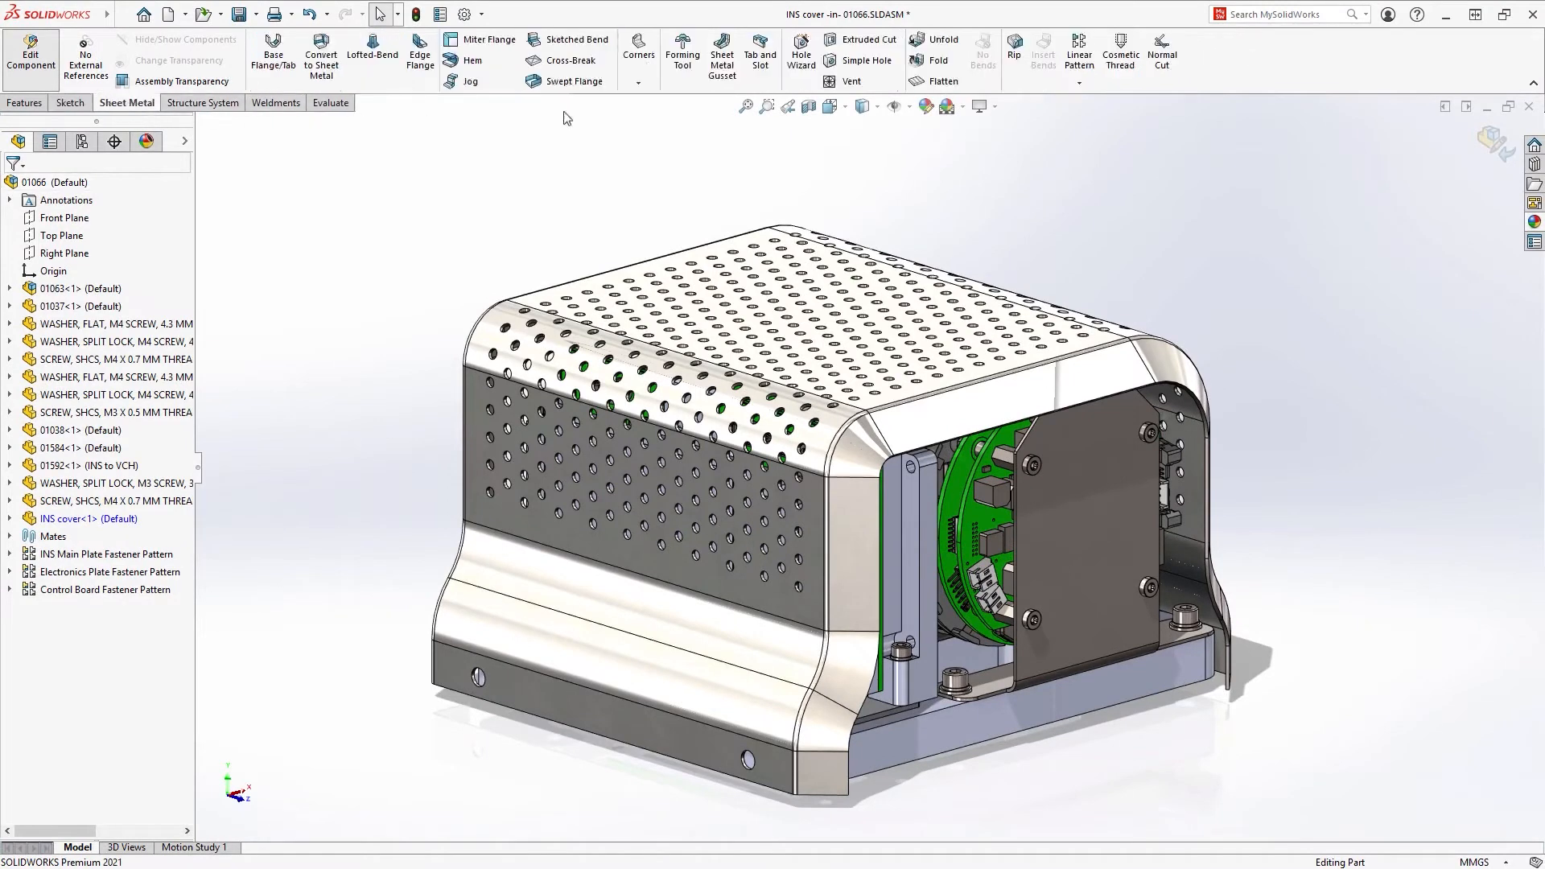
left_click(934, 85)
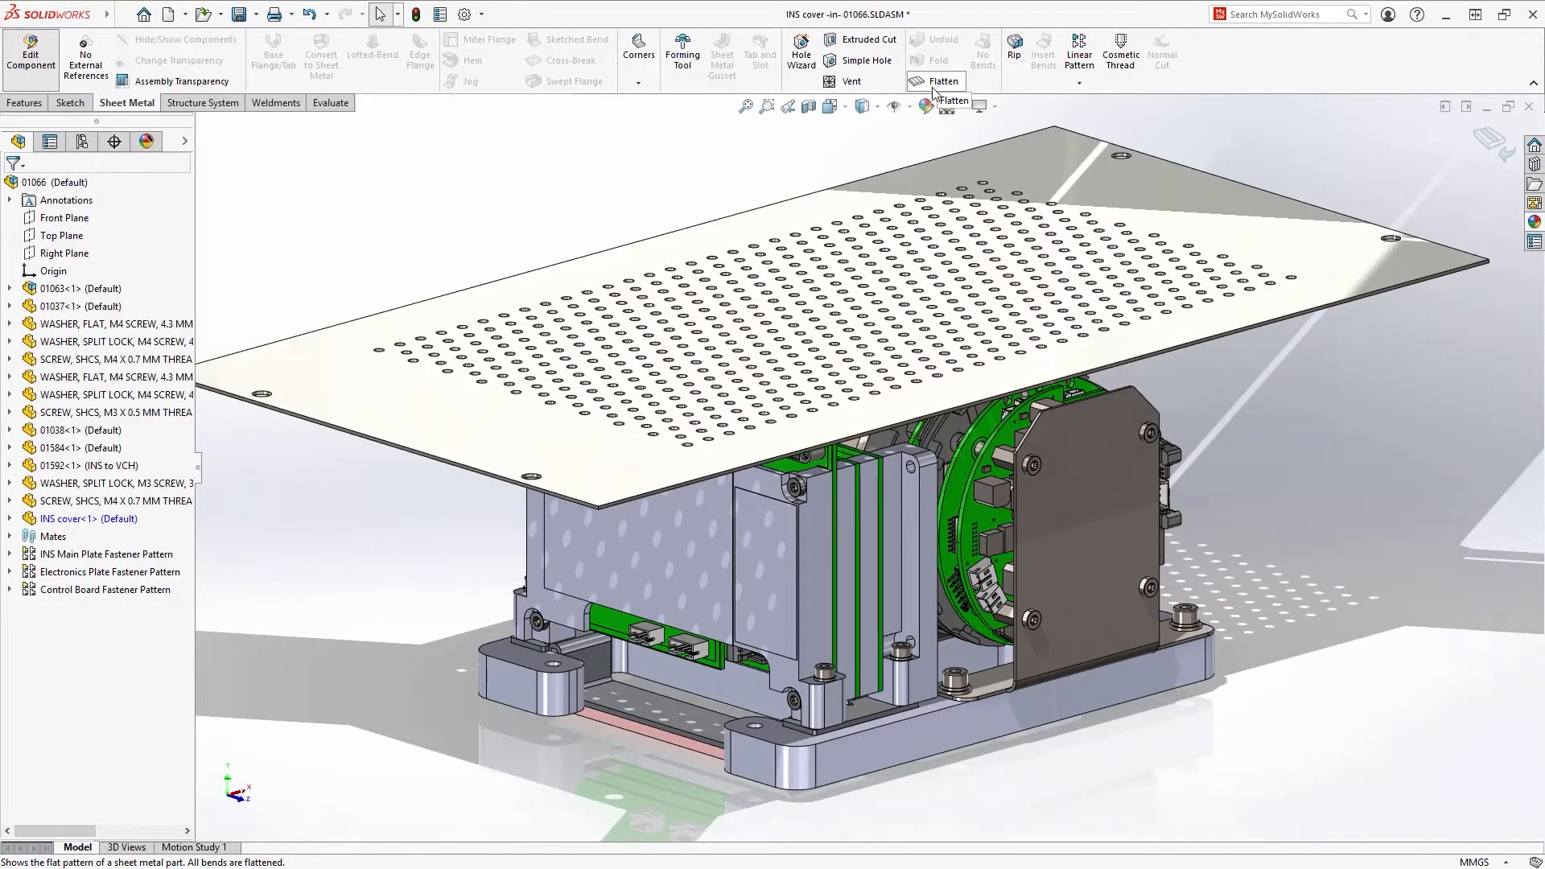
mouse_move(1010, 299)
middle_mouse_down()
mouse_move(1016, 448)
mouse_move(1012, 325)
middle_mouse_up()
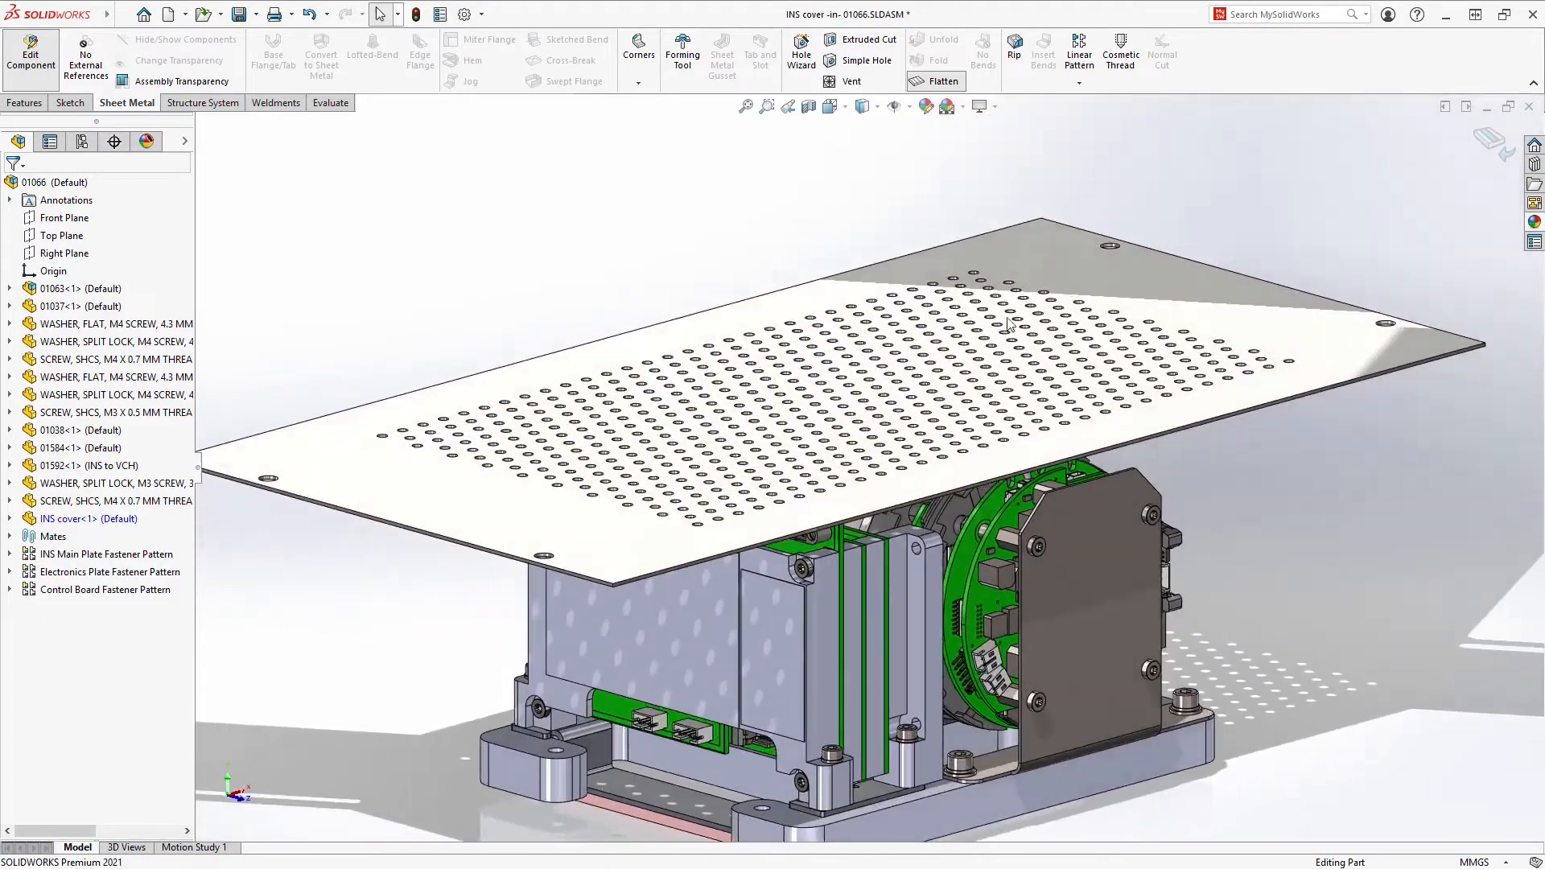
left_click(938, 90)
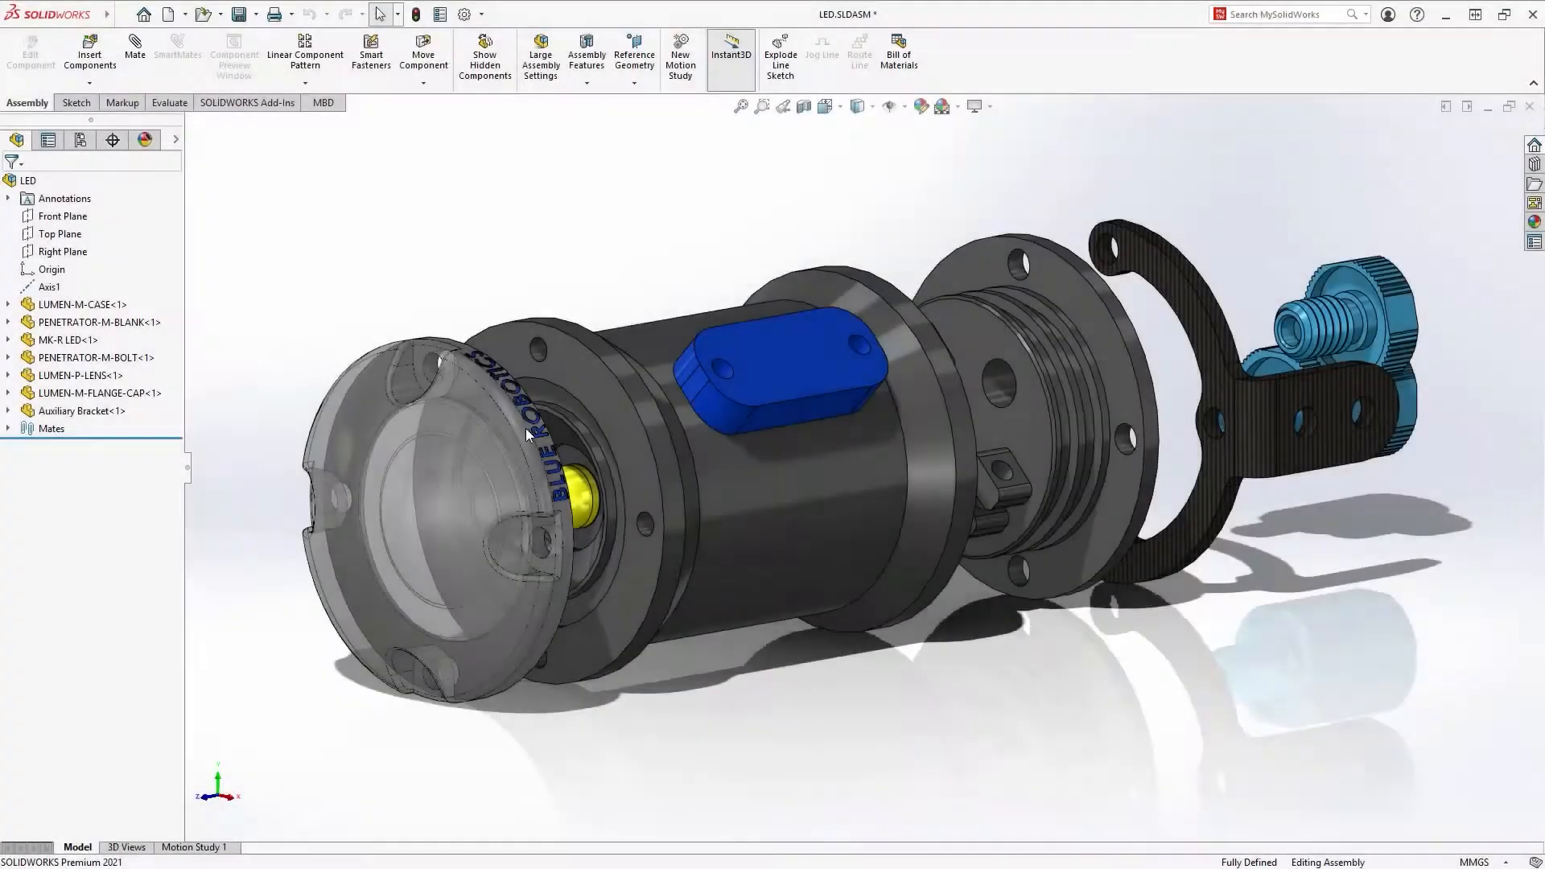
Inspect the exploded LED assembly, collapse its exploded view and fit the whole model on screen
scroll(525, 531, "down", 3)
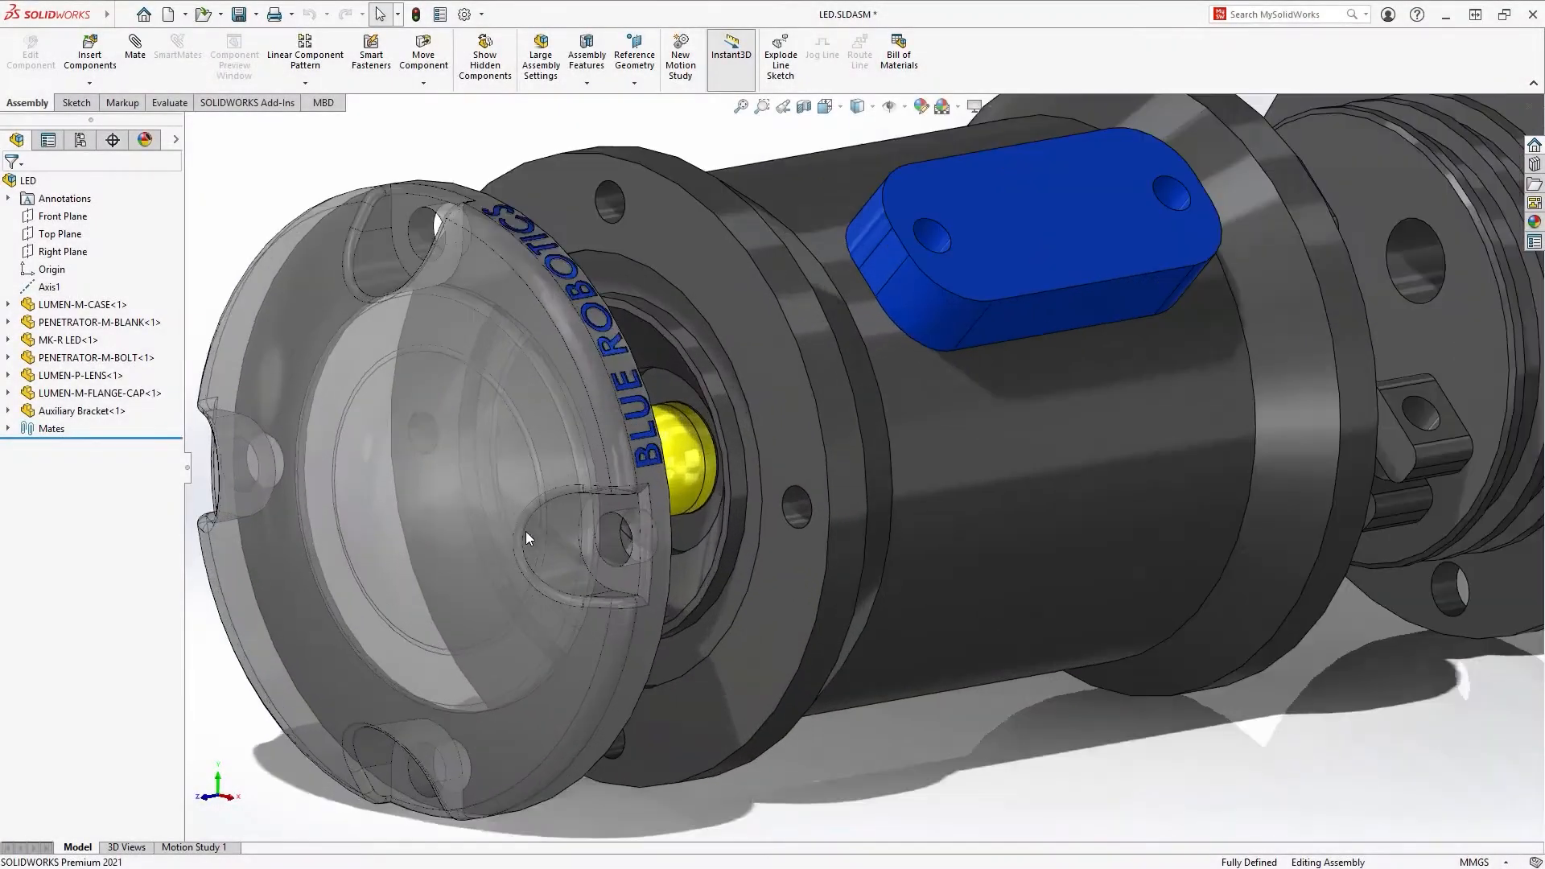
mouse_move(528, 524)
middle_mouse_down()
mouse_move(596, 514)
mouse_move(544, 530)
middle_mouse_up()
middle_click_drag(1267, 475, 695, 621, "ctrl")
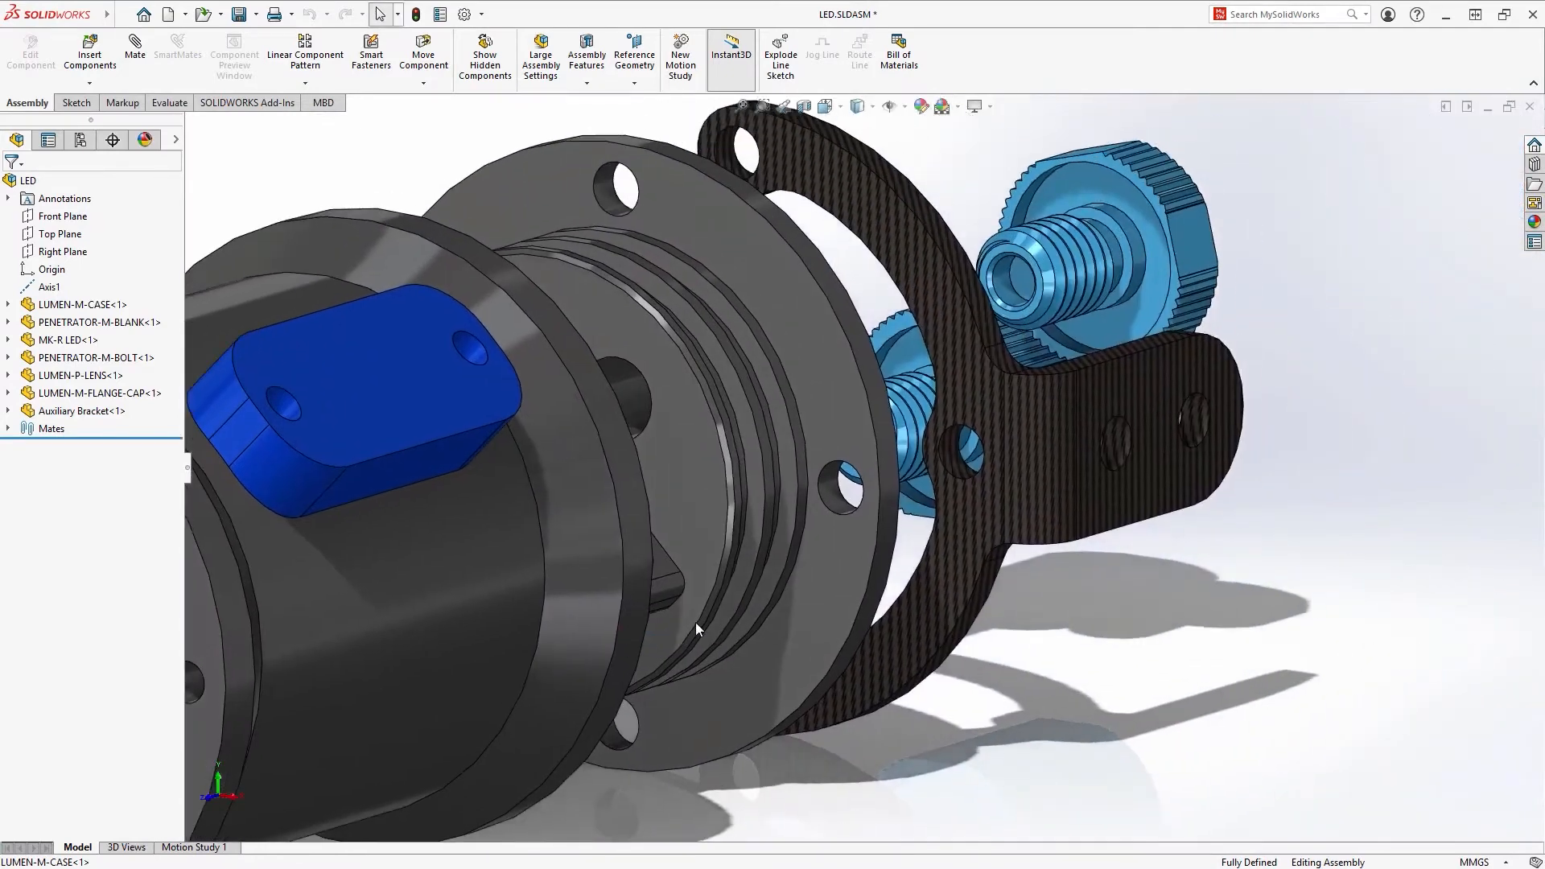
right_click(426, 190)
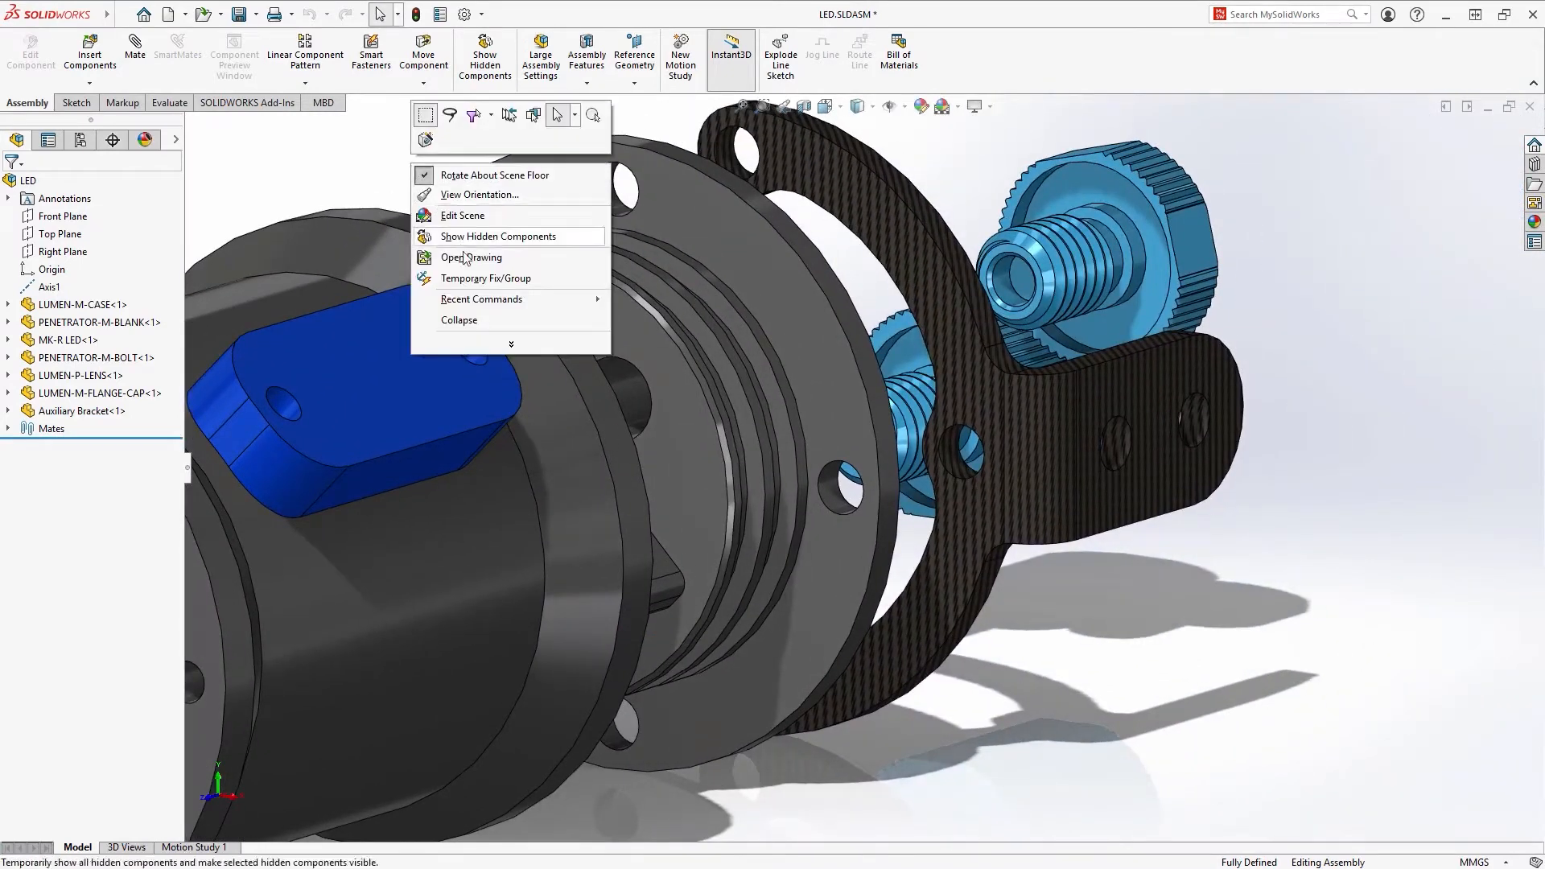
left_click(472, 322)
key("f")
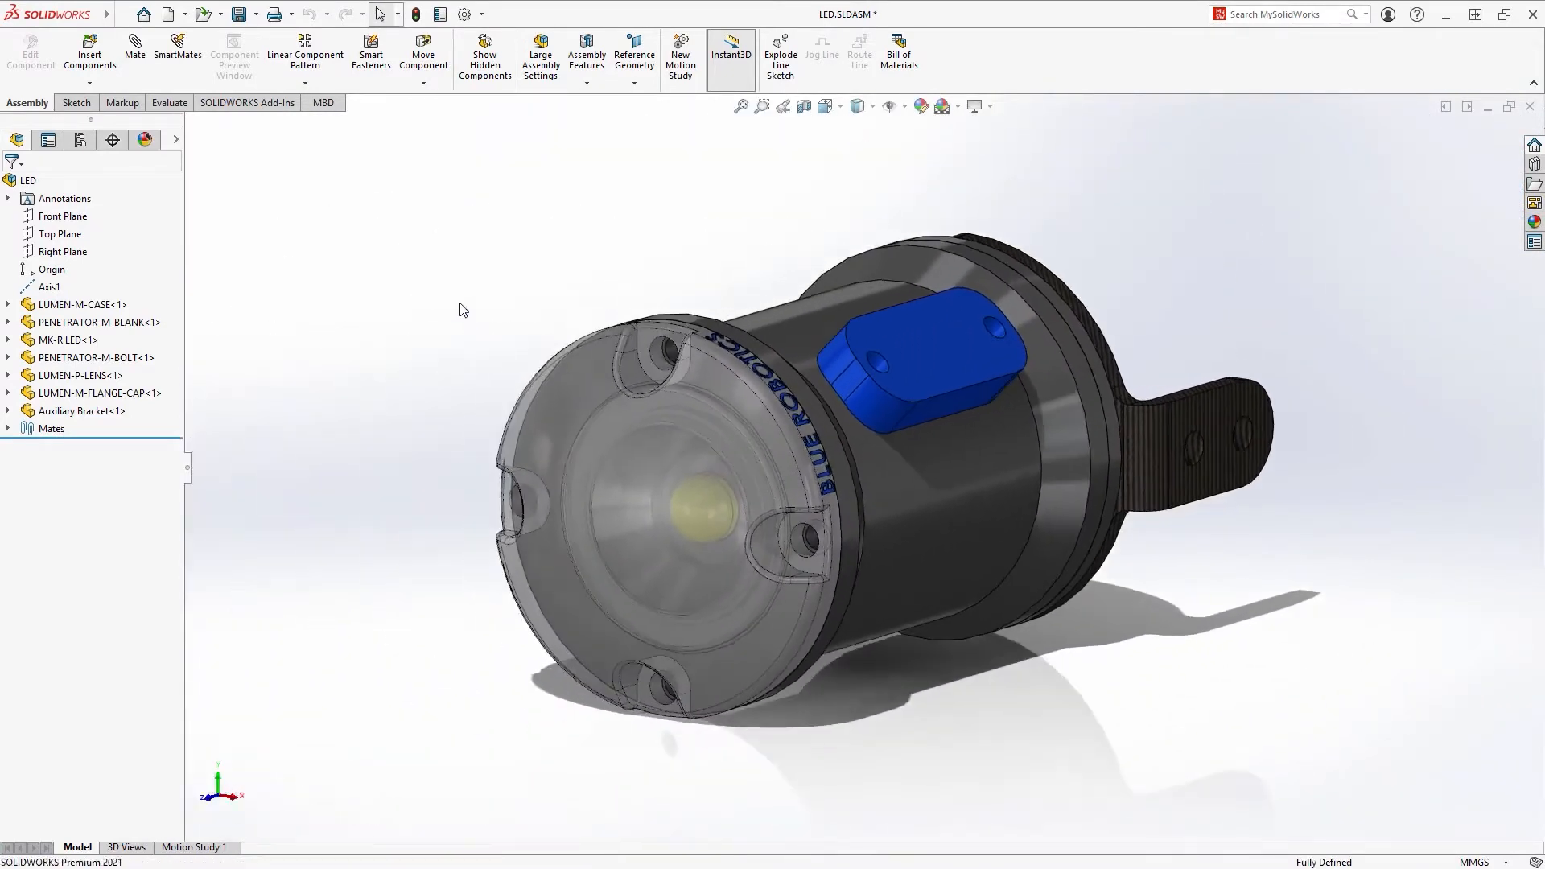
Save the LED assembly as LED.3MF in 3D Manufacturing Format, with fine resolution and with materials and appearances included
left_click(256, 15)
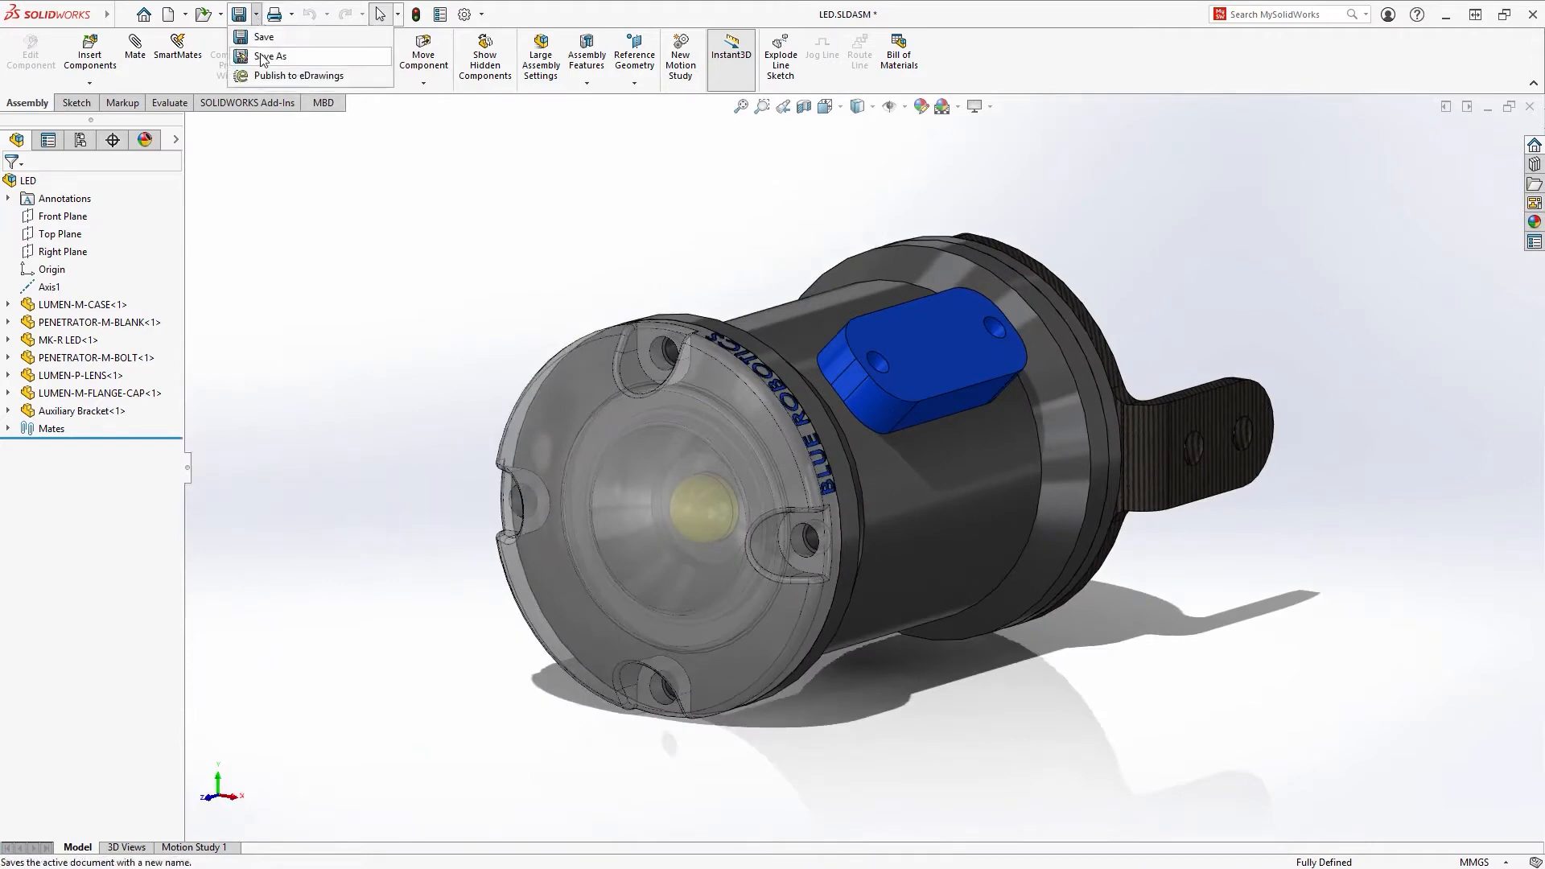
left_click(259, 49)
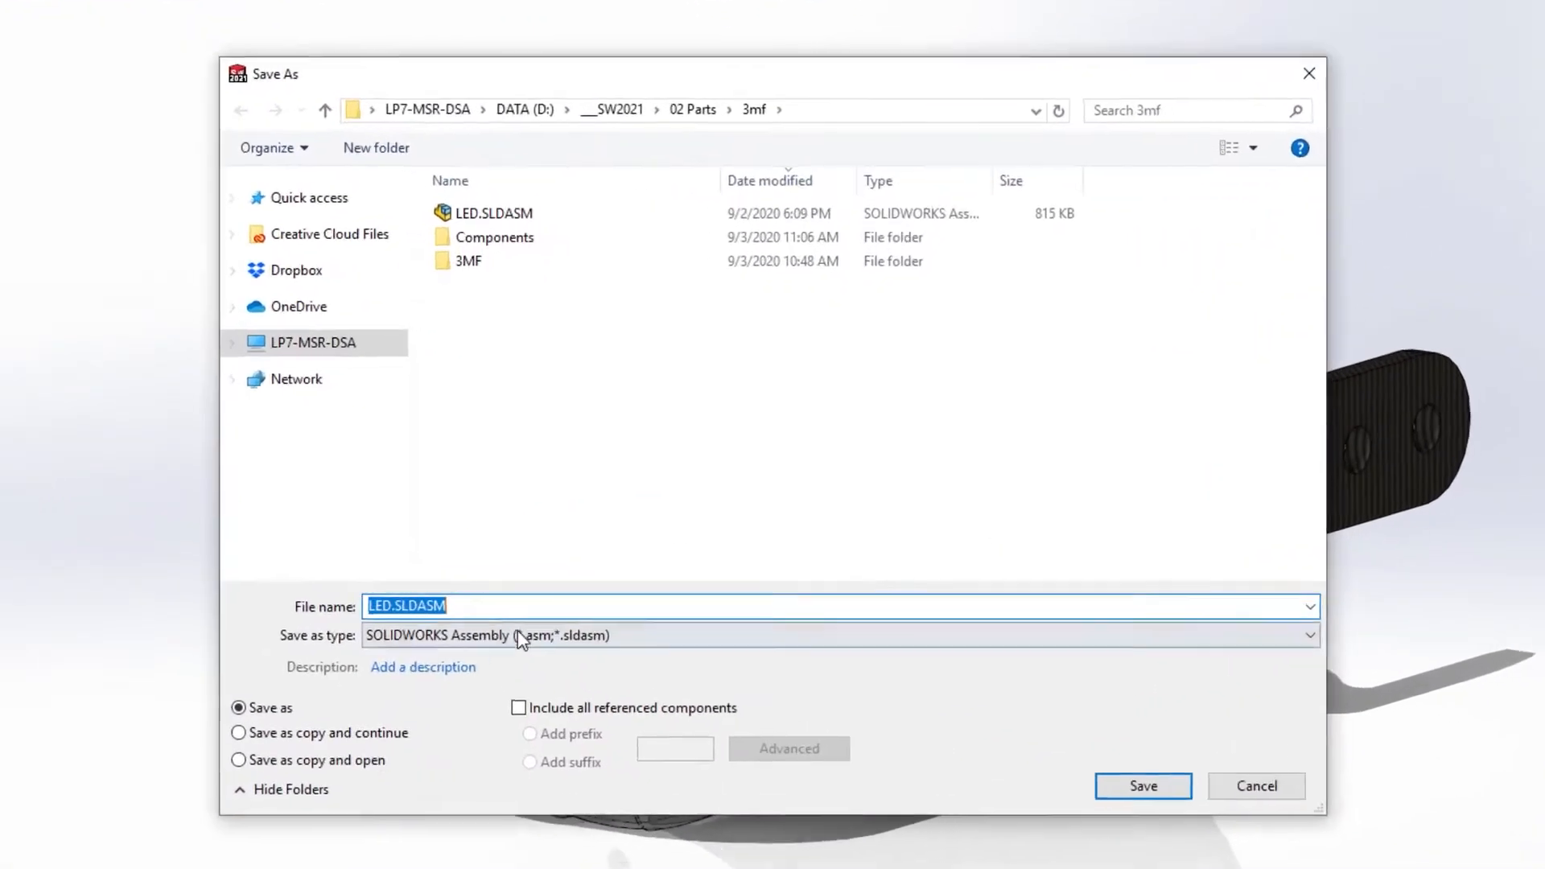
left_click(563, 581)
left_click(554, 153)
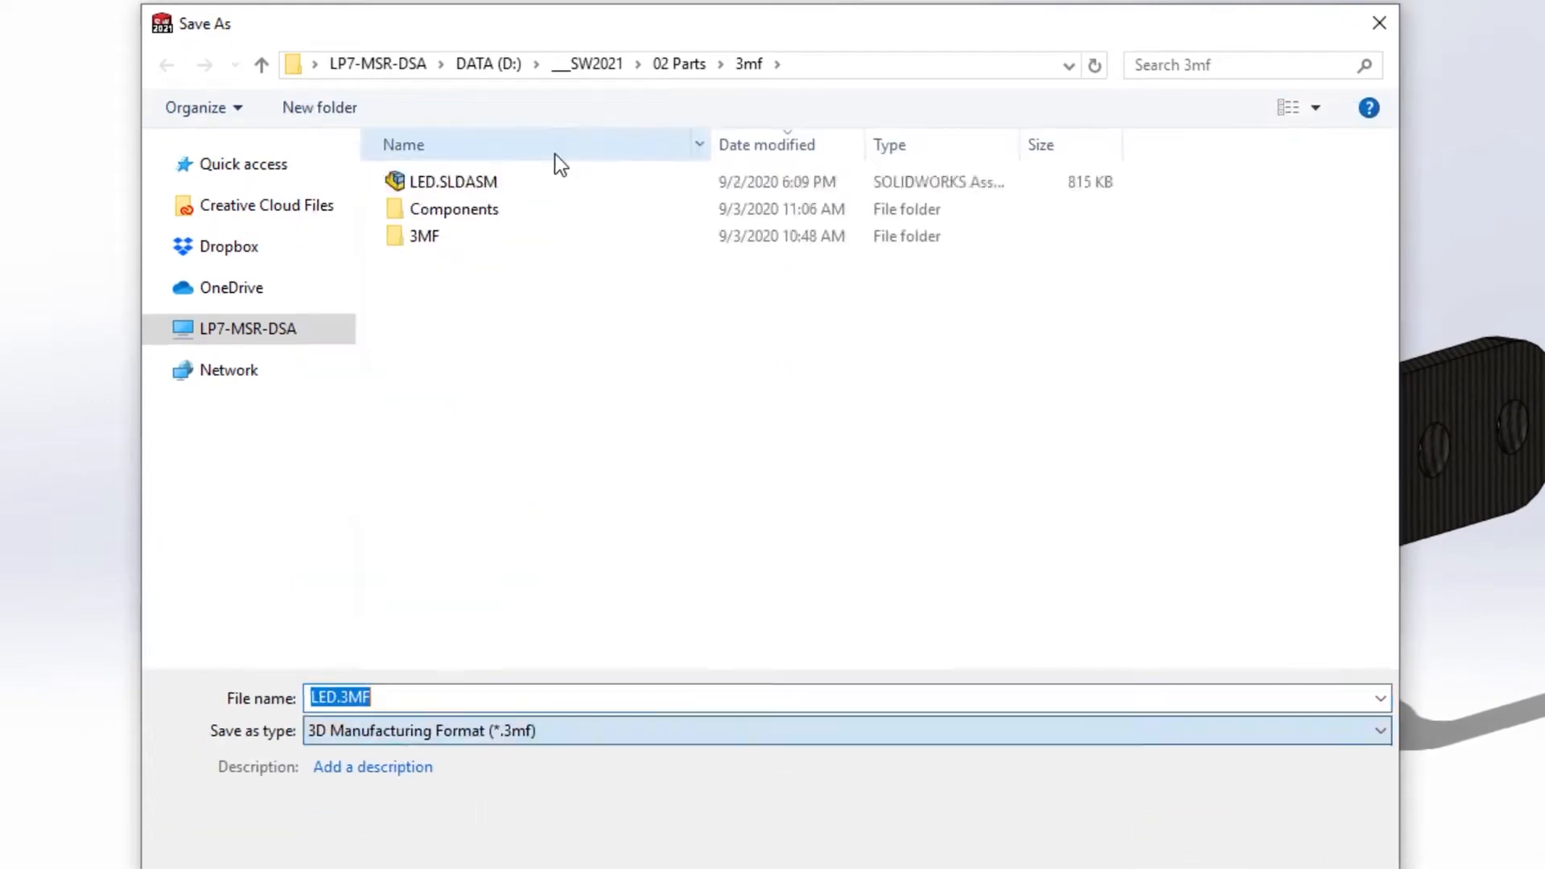
left_click(481, 788)
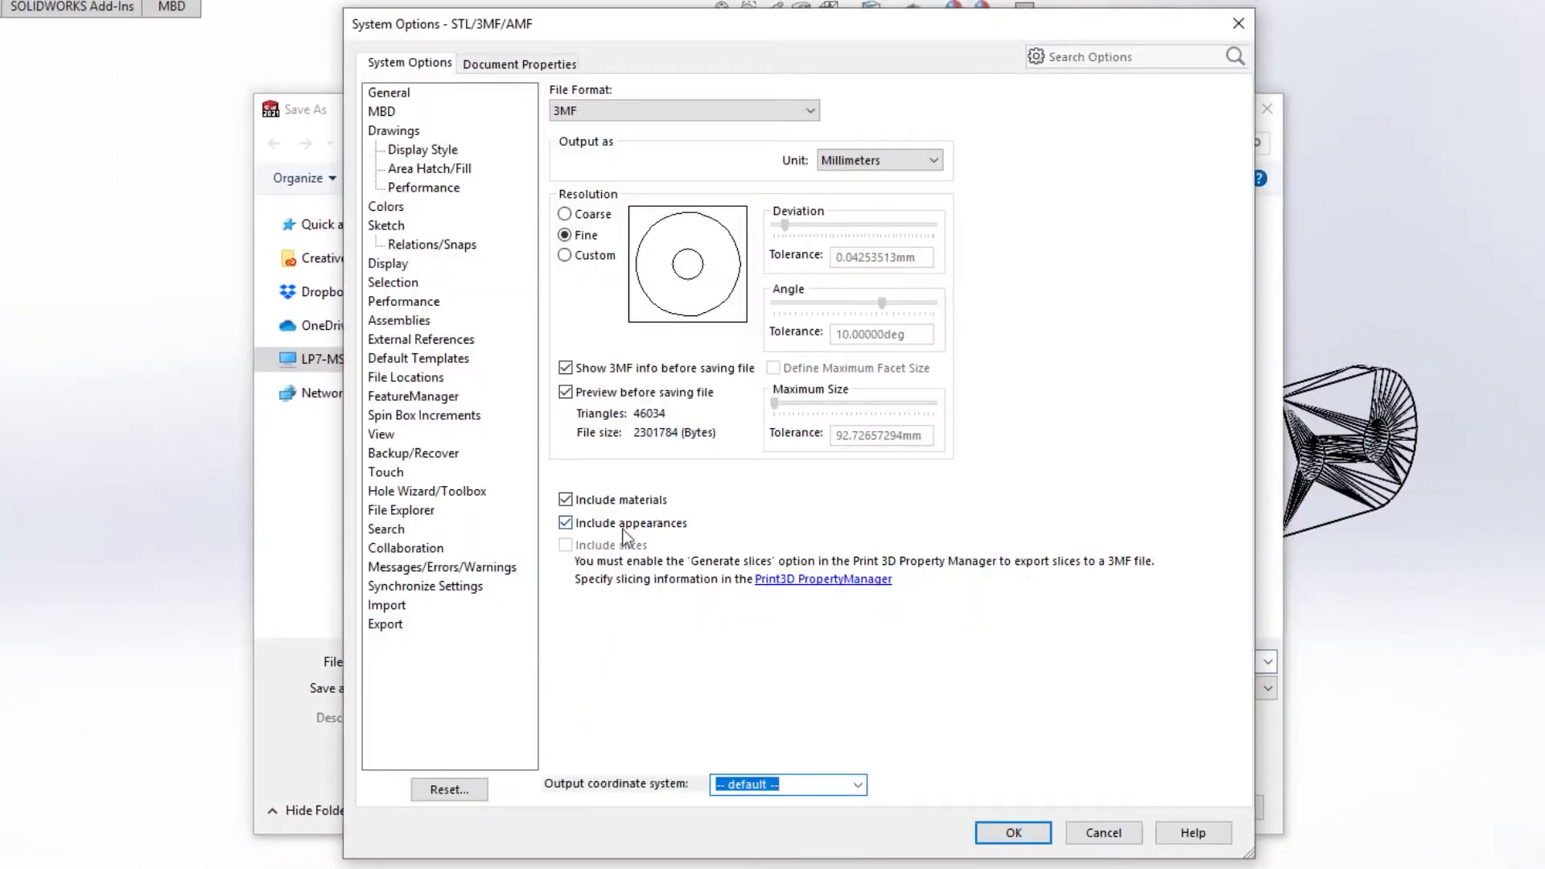
left_click(1012, 832)
left_click(1112, 806)
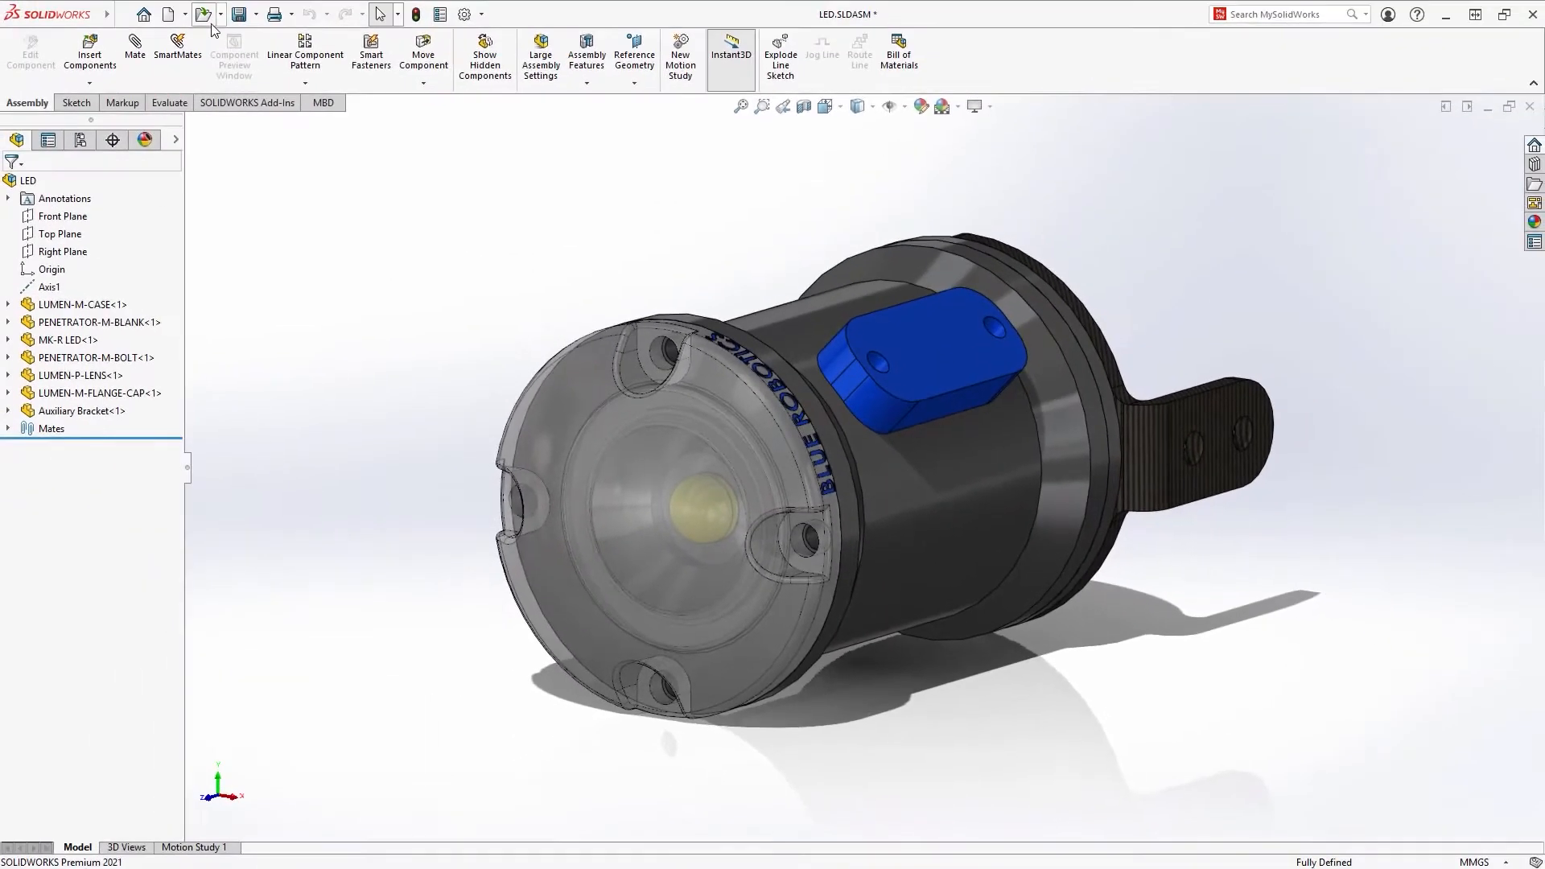
Open the exported LED.3MF file from the 3mf folder
left_click(207, 19)
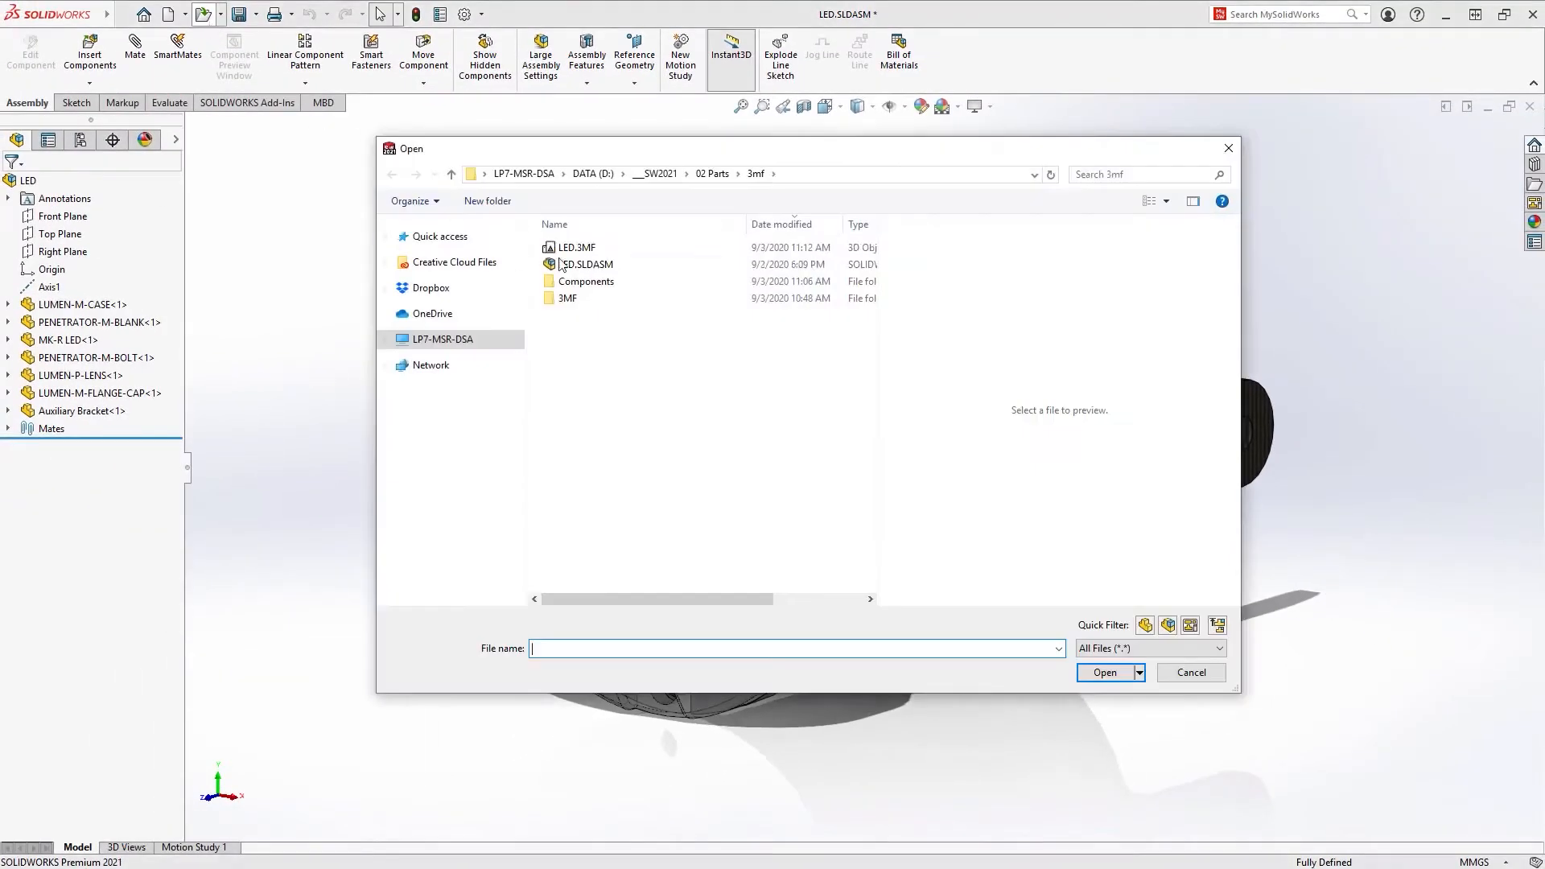
left_click(595, 247)
double_click(599, 249)
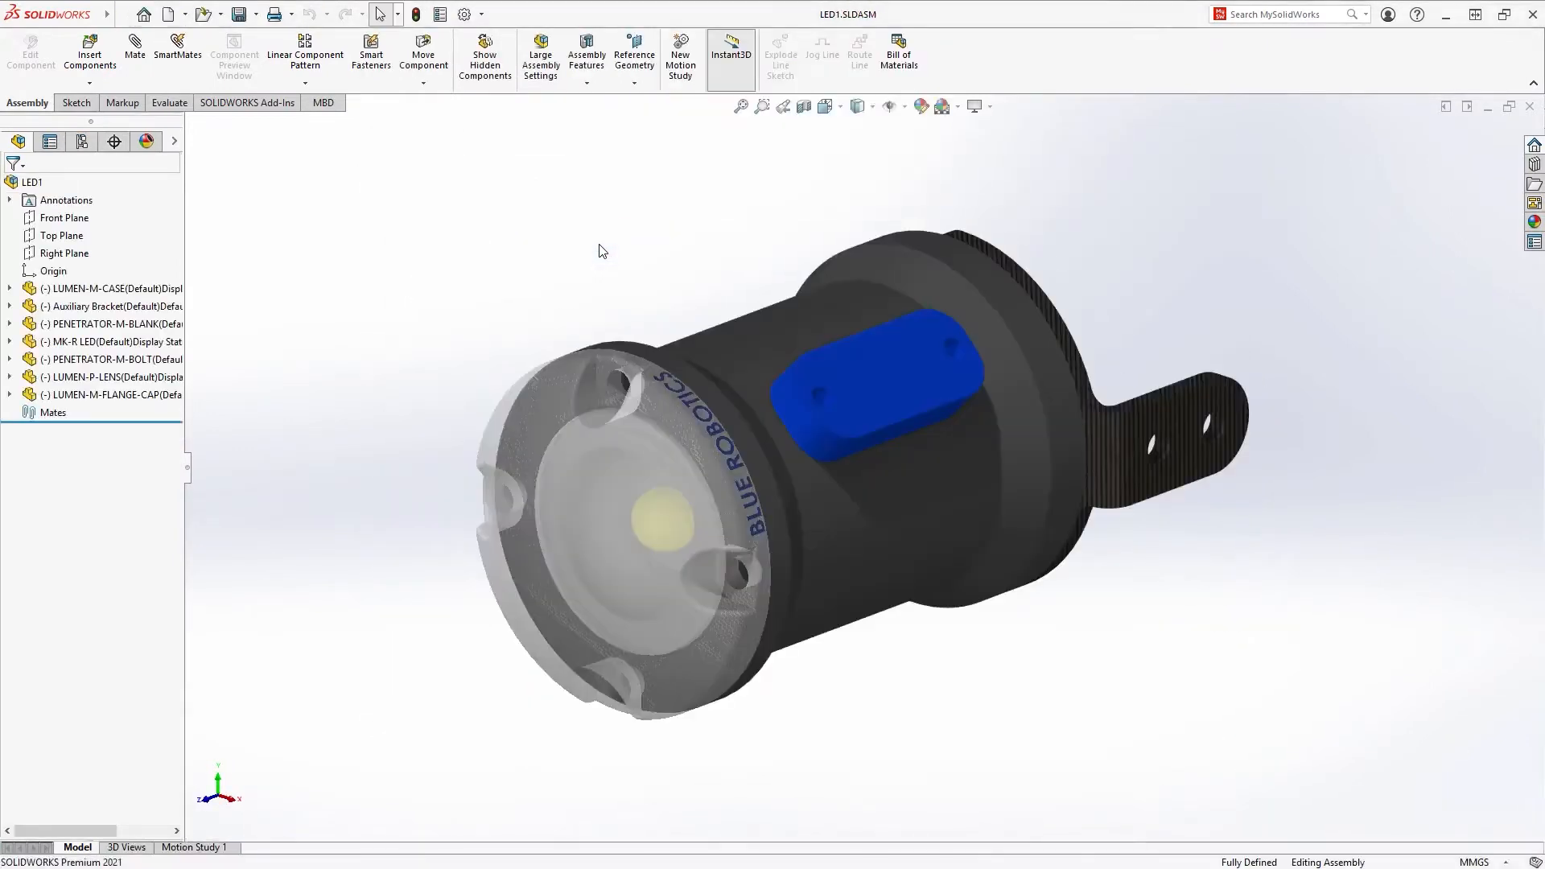
Move the LUMEN-P-LENS component off the front of the LED case, and inspect the rear bracket's texture up close
mouse_move(718, 272)
middle_mouse_down()
mouse_move(500, 234)
mouse_move(707, 252)
middle_mouse_up()
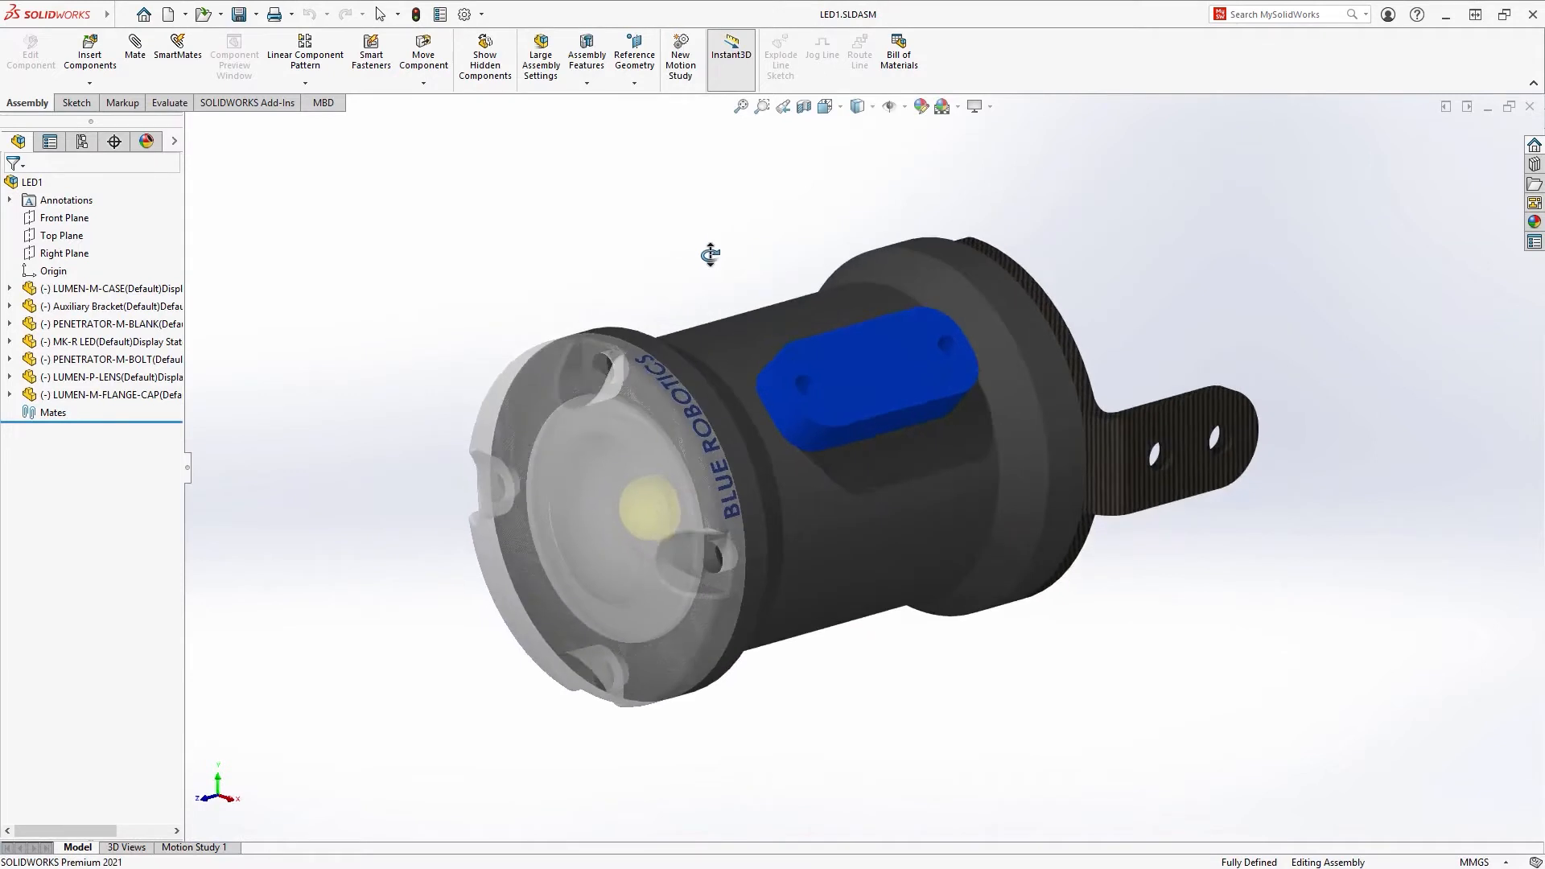
left_click(485, 417)
right_click(529, 411)
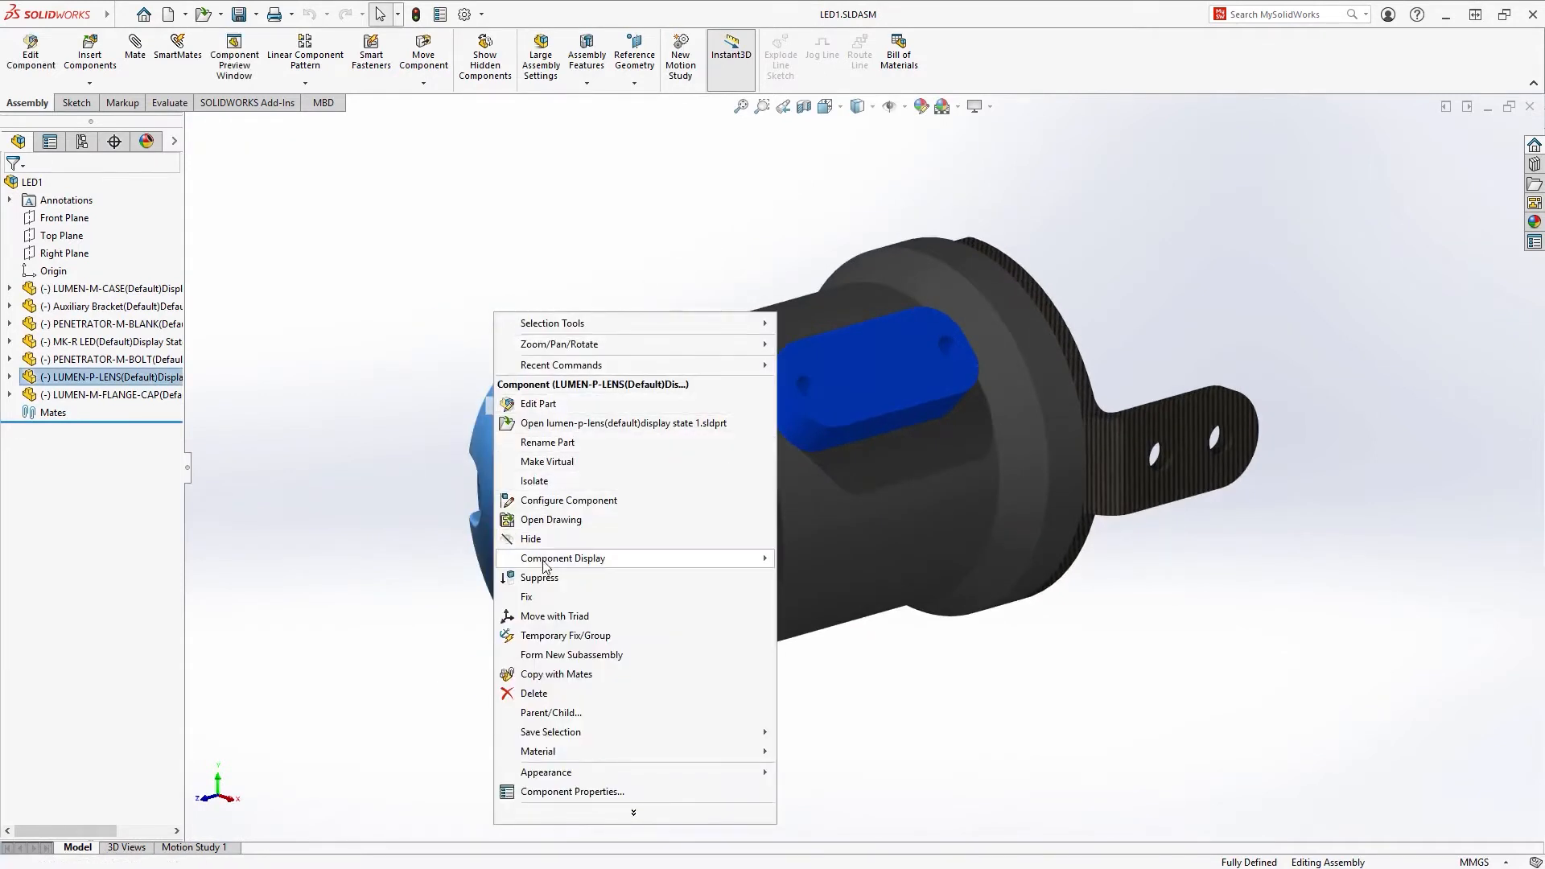
left_click(544, 616)
left_click_drag(527, 548, 359, 576)
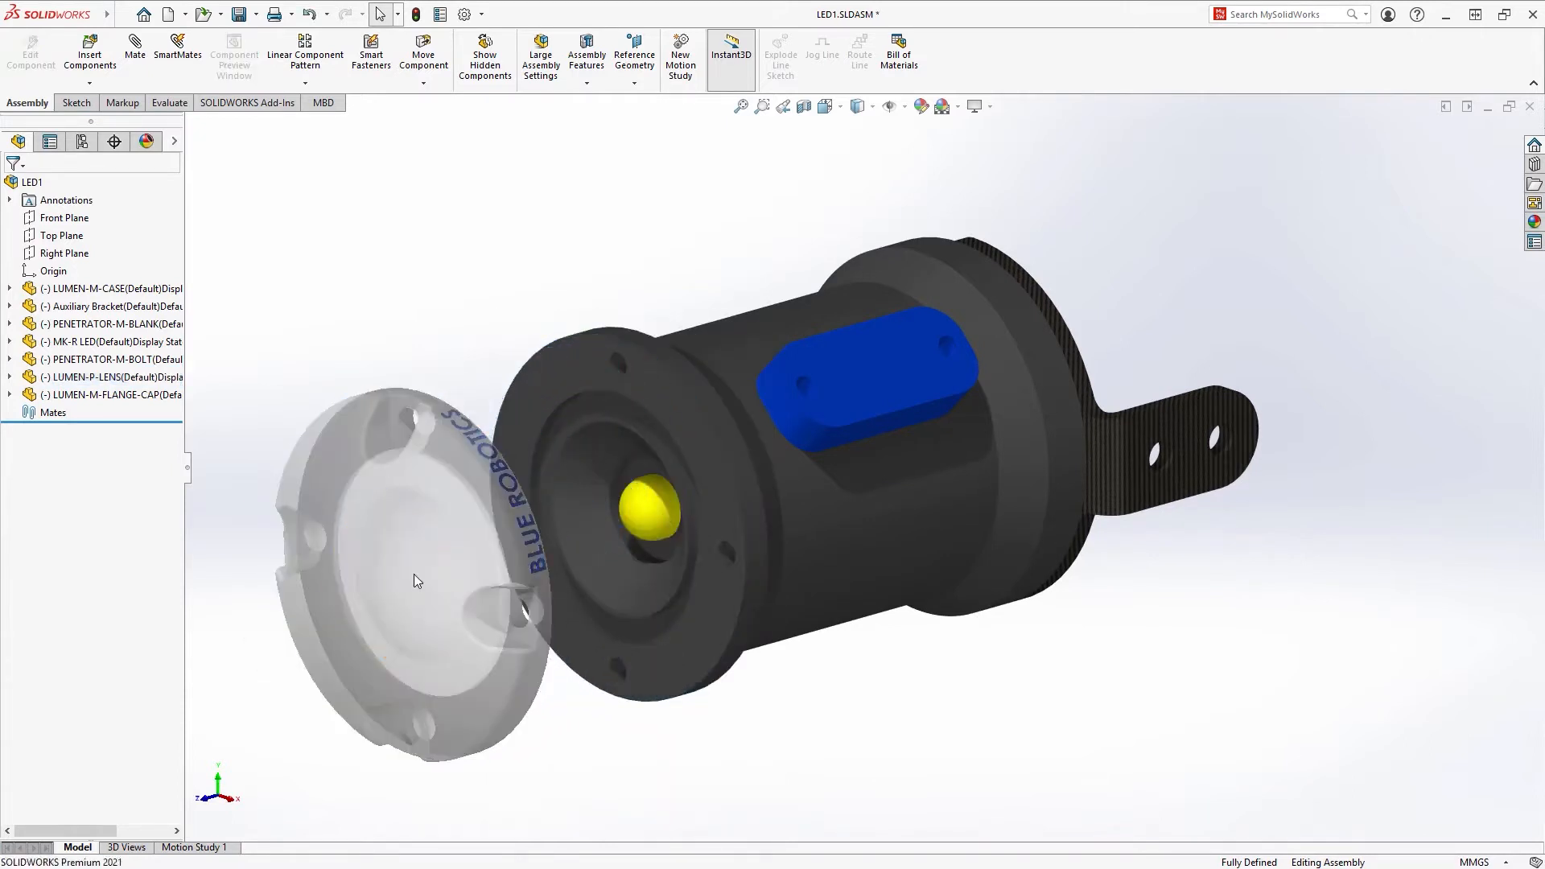
middle_click_drag(359, 577, 429, 563)
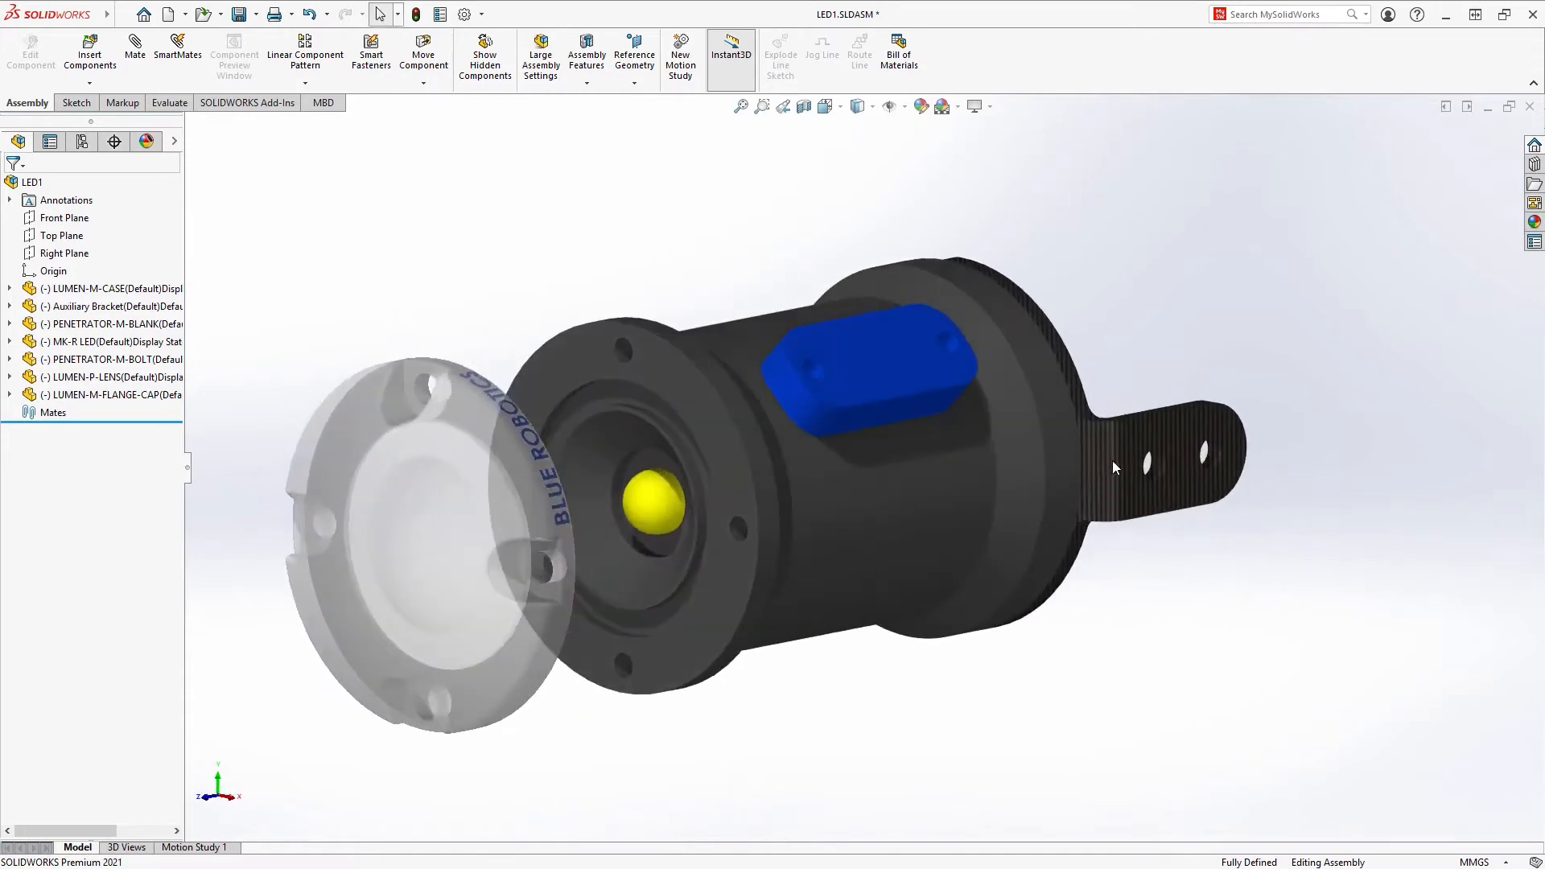
scroll(1112, 460, "down", 3)
middle_click_drag(1112, 460, 1073, 457)
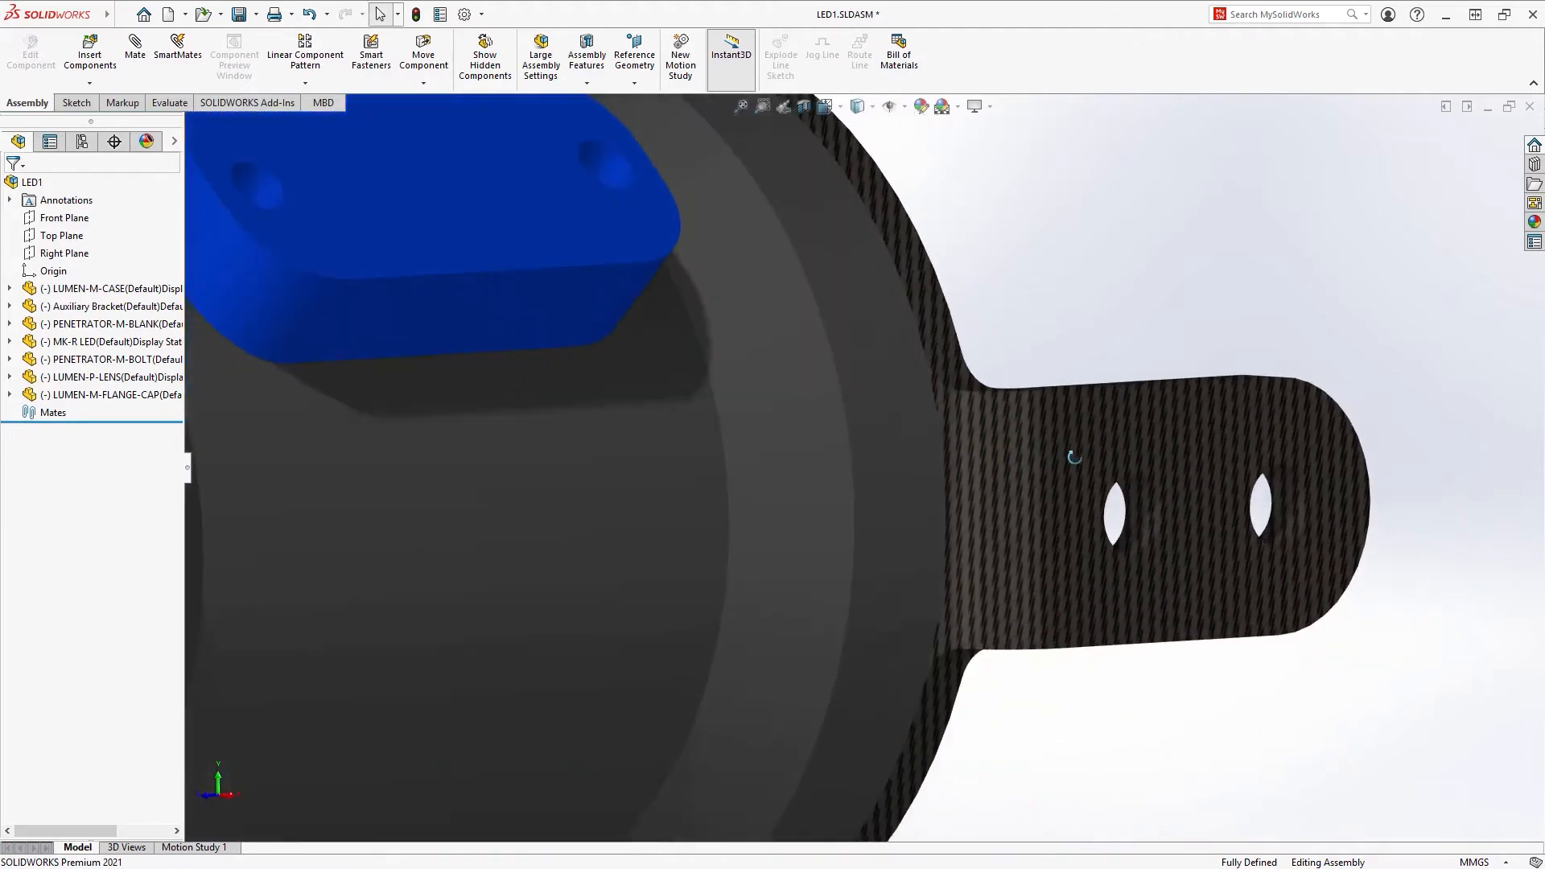
key("f")
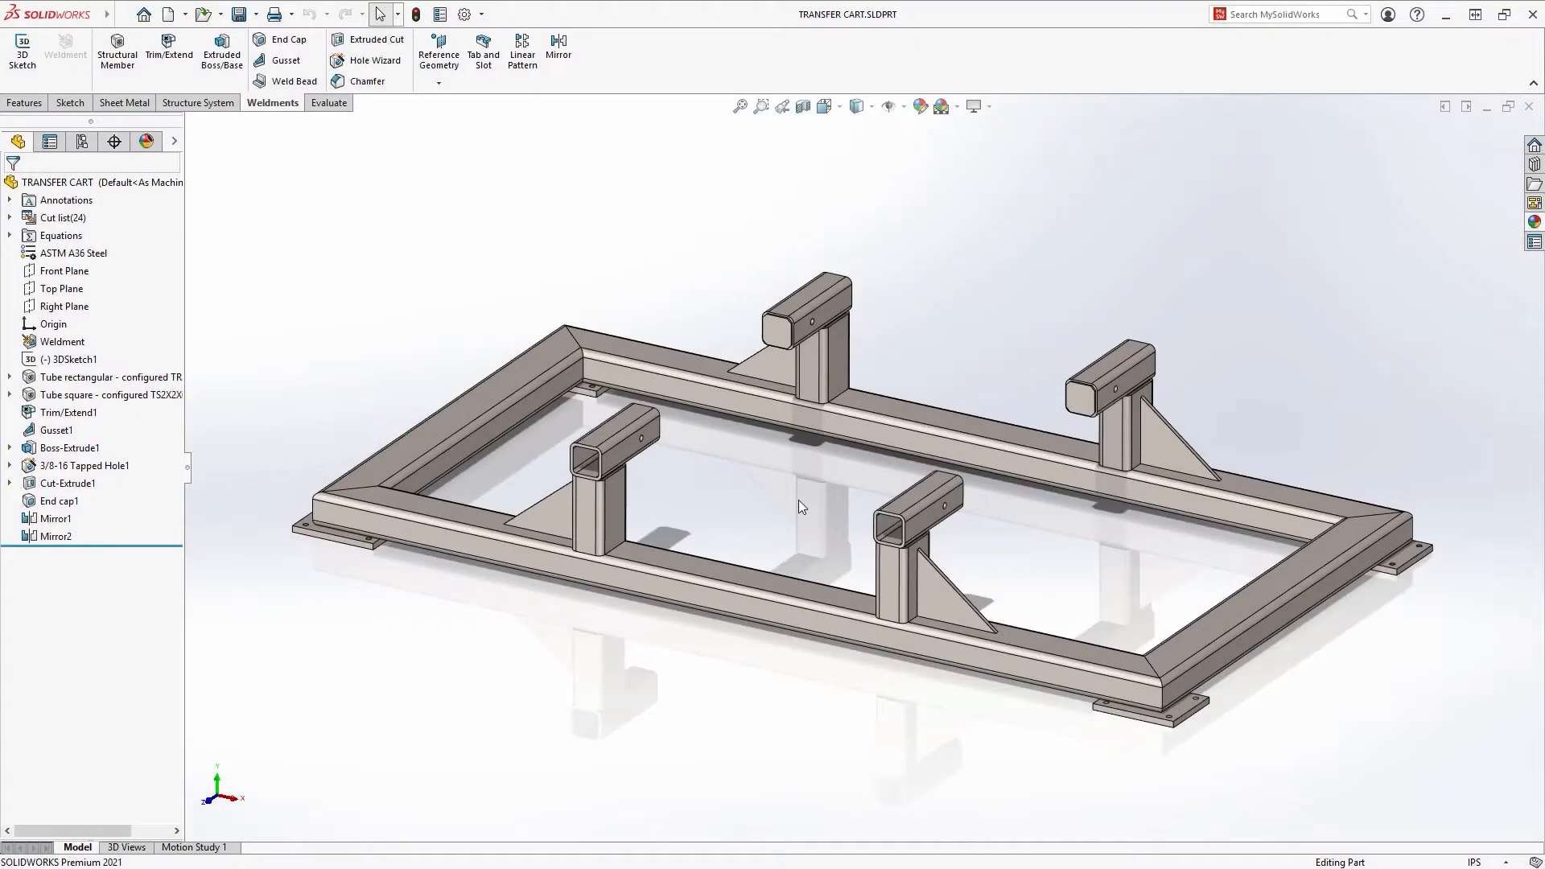
Edit the transfer cart's Trim/Extend1 feature, preview the other end butt corner type and set the square tube corner to end miter
middle_click_drag(815, 503, 760, 465)
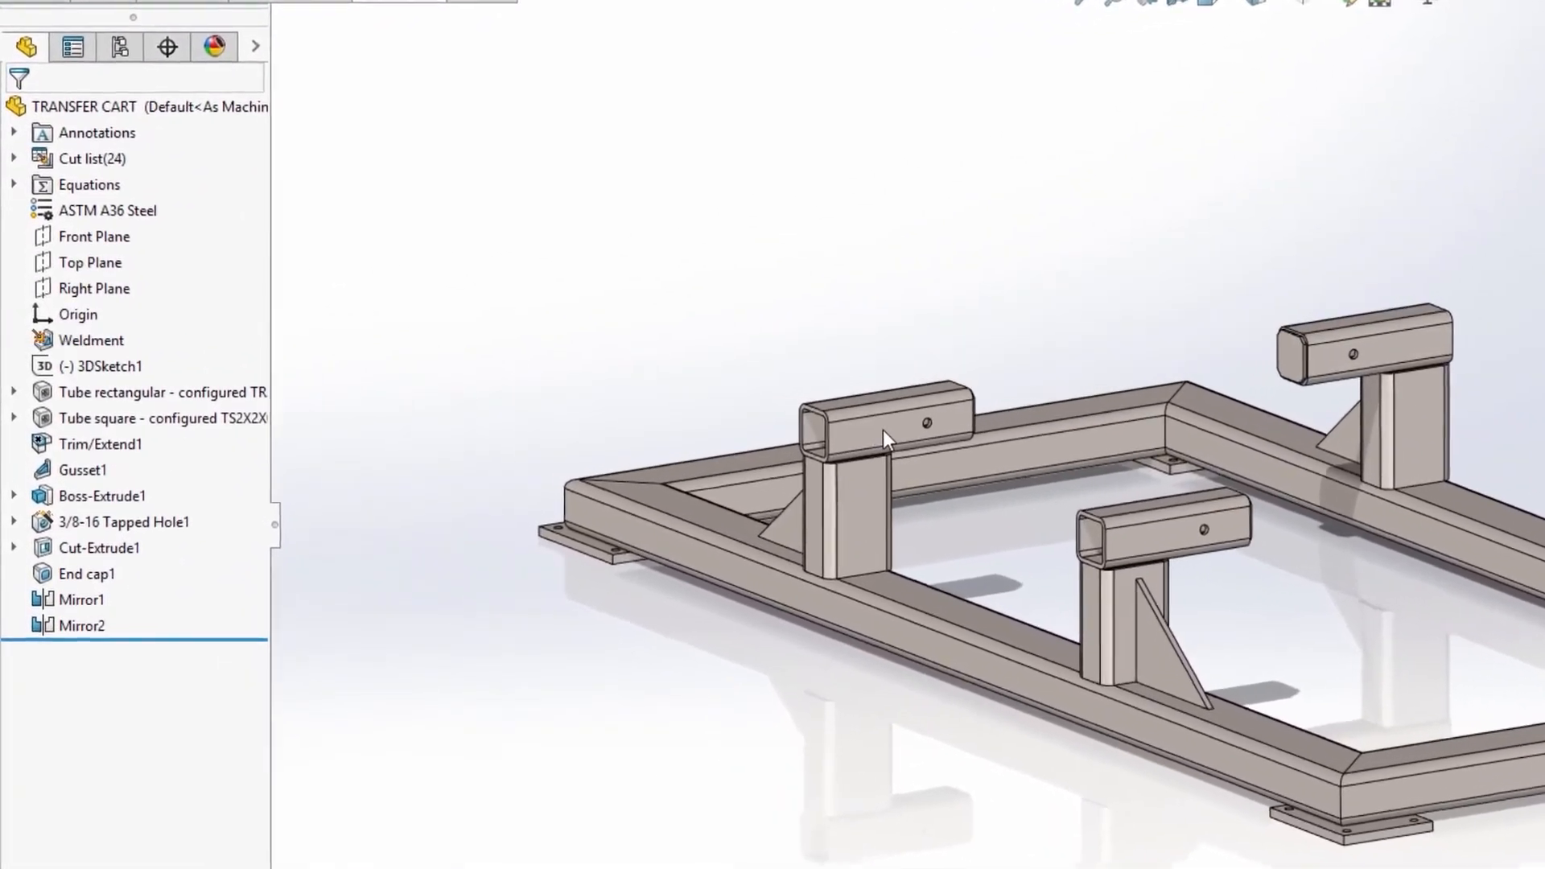
left_click(905, 432)
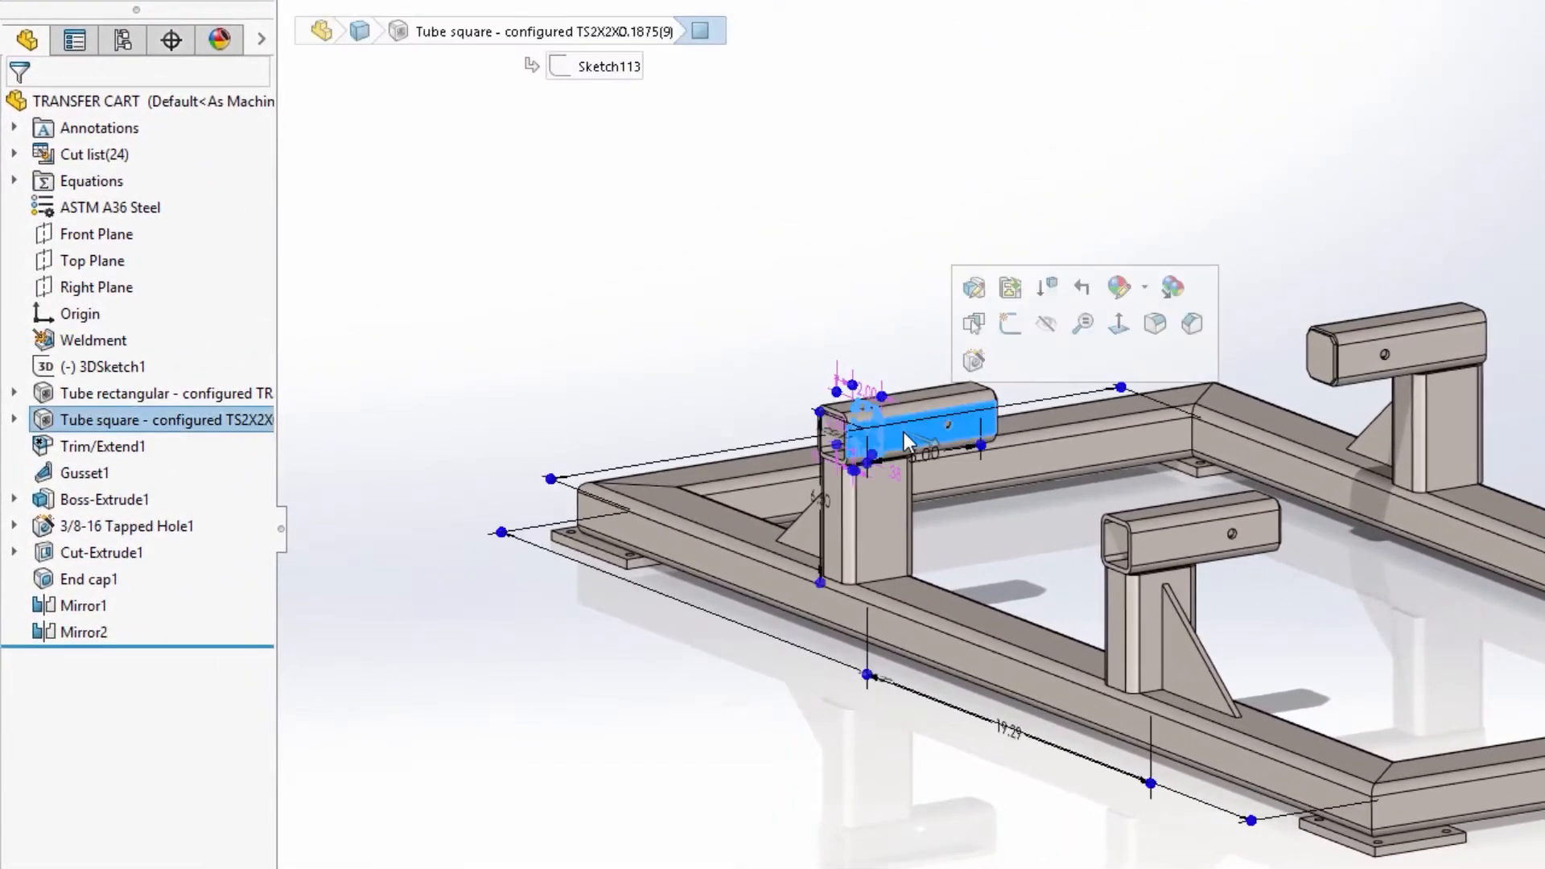
left_click(93, 447)
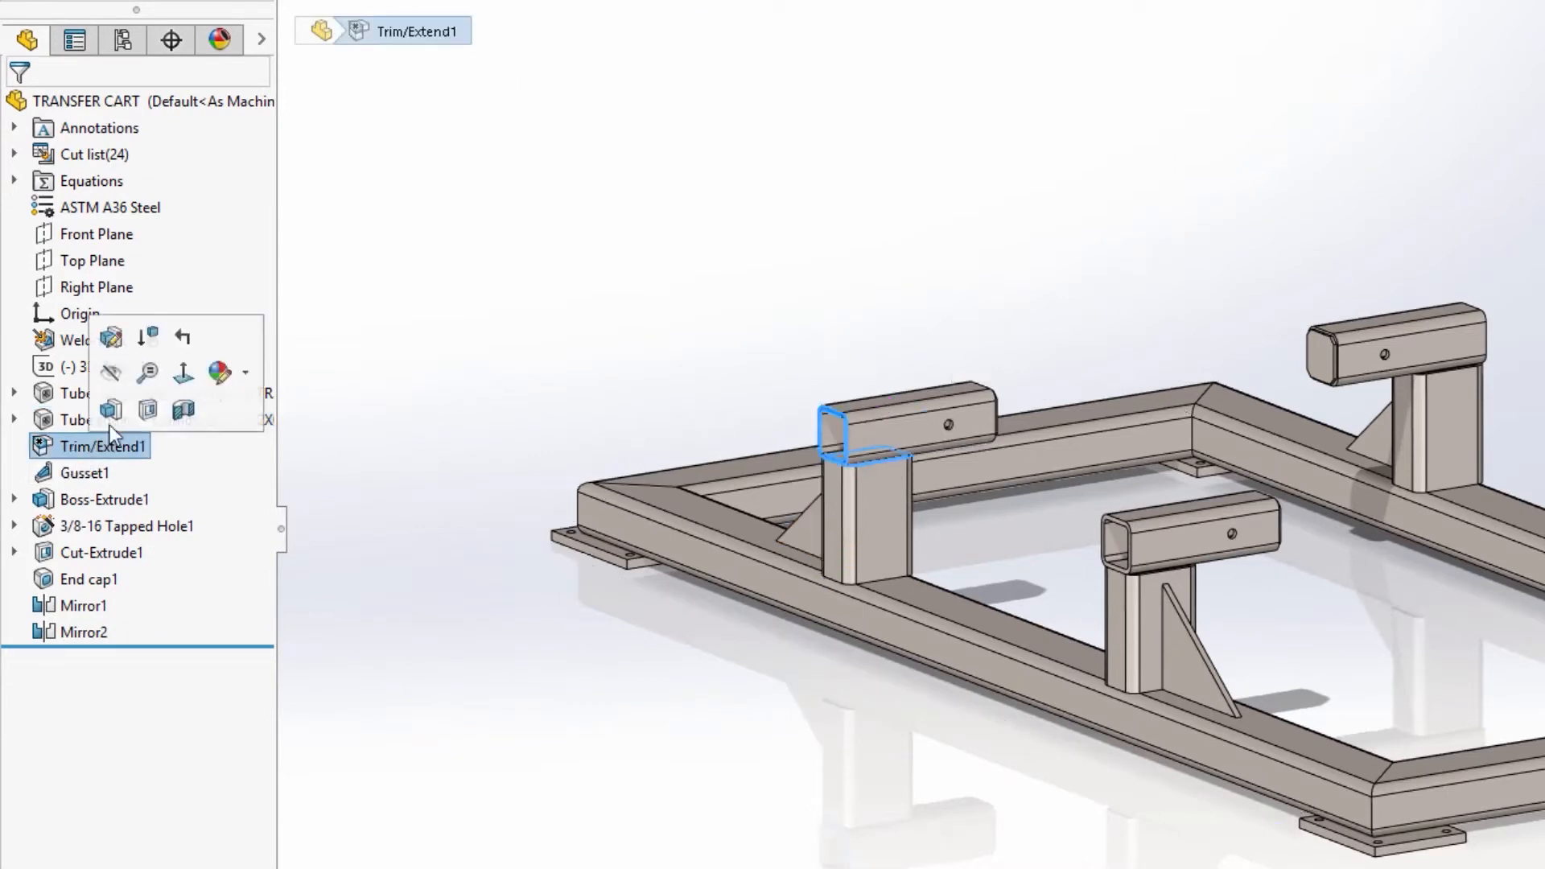
left_click(113, 342)
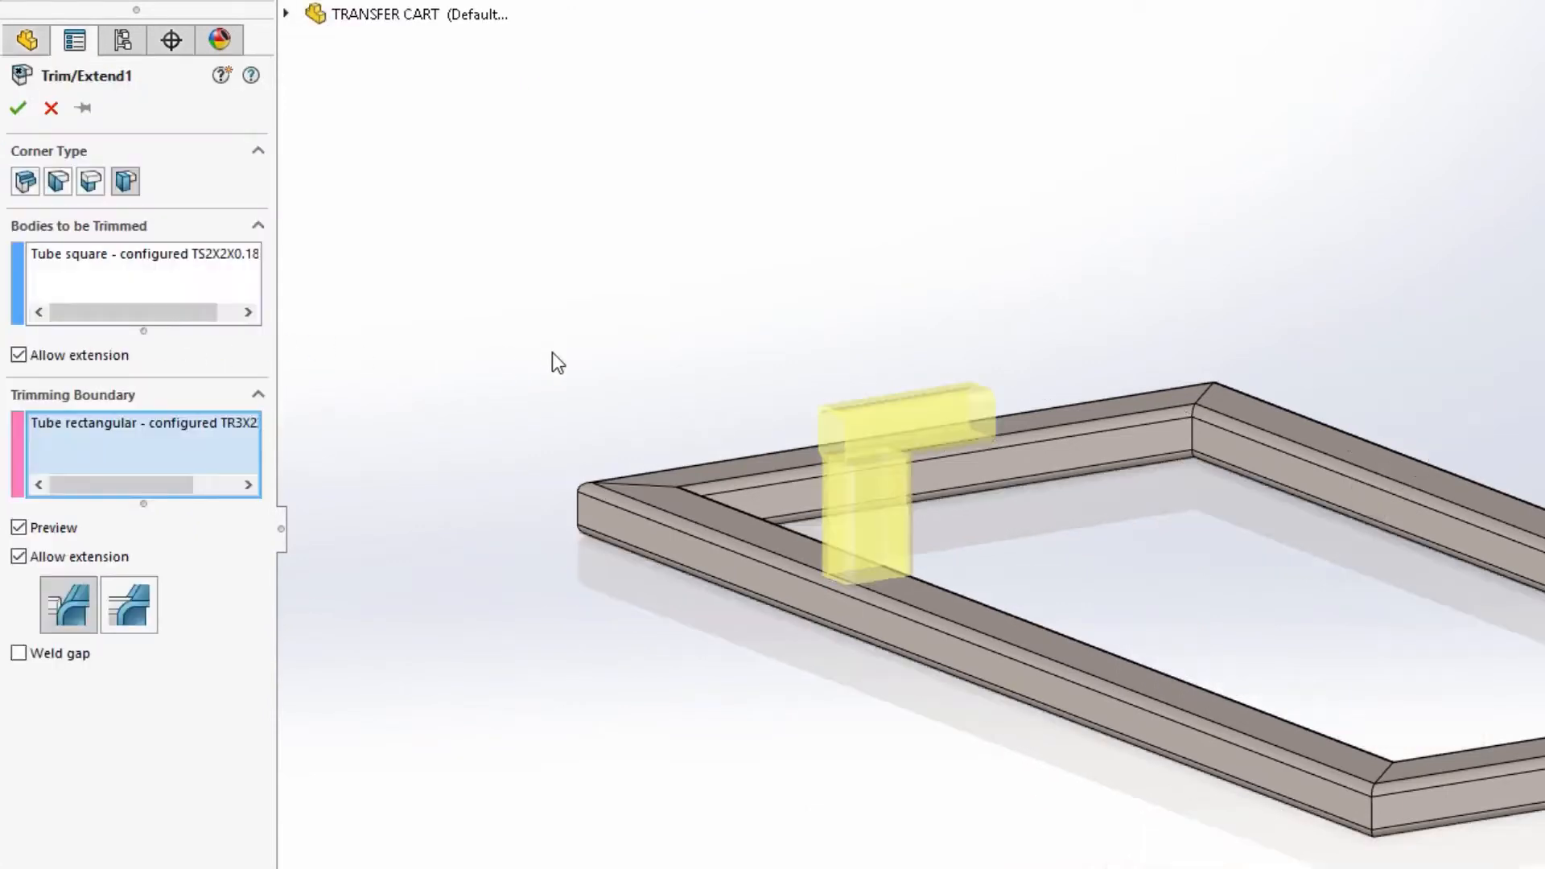
scroll(899, 509, "down", 6)
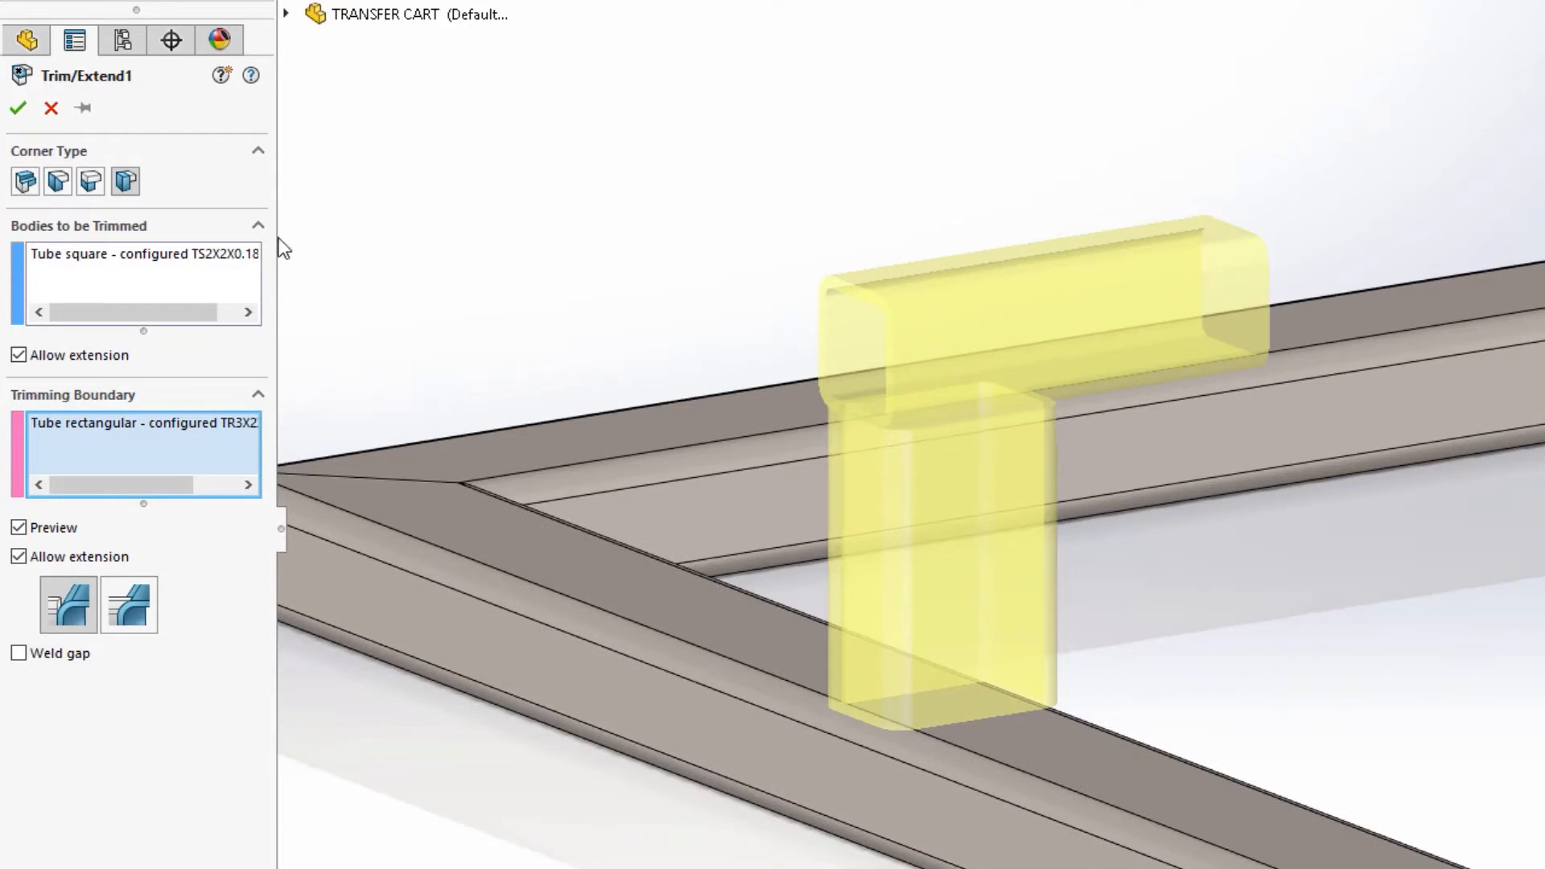
left_click(92, 182)
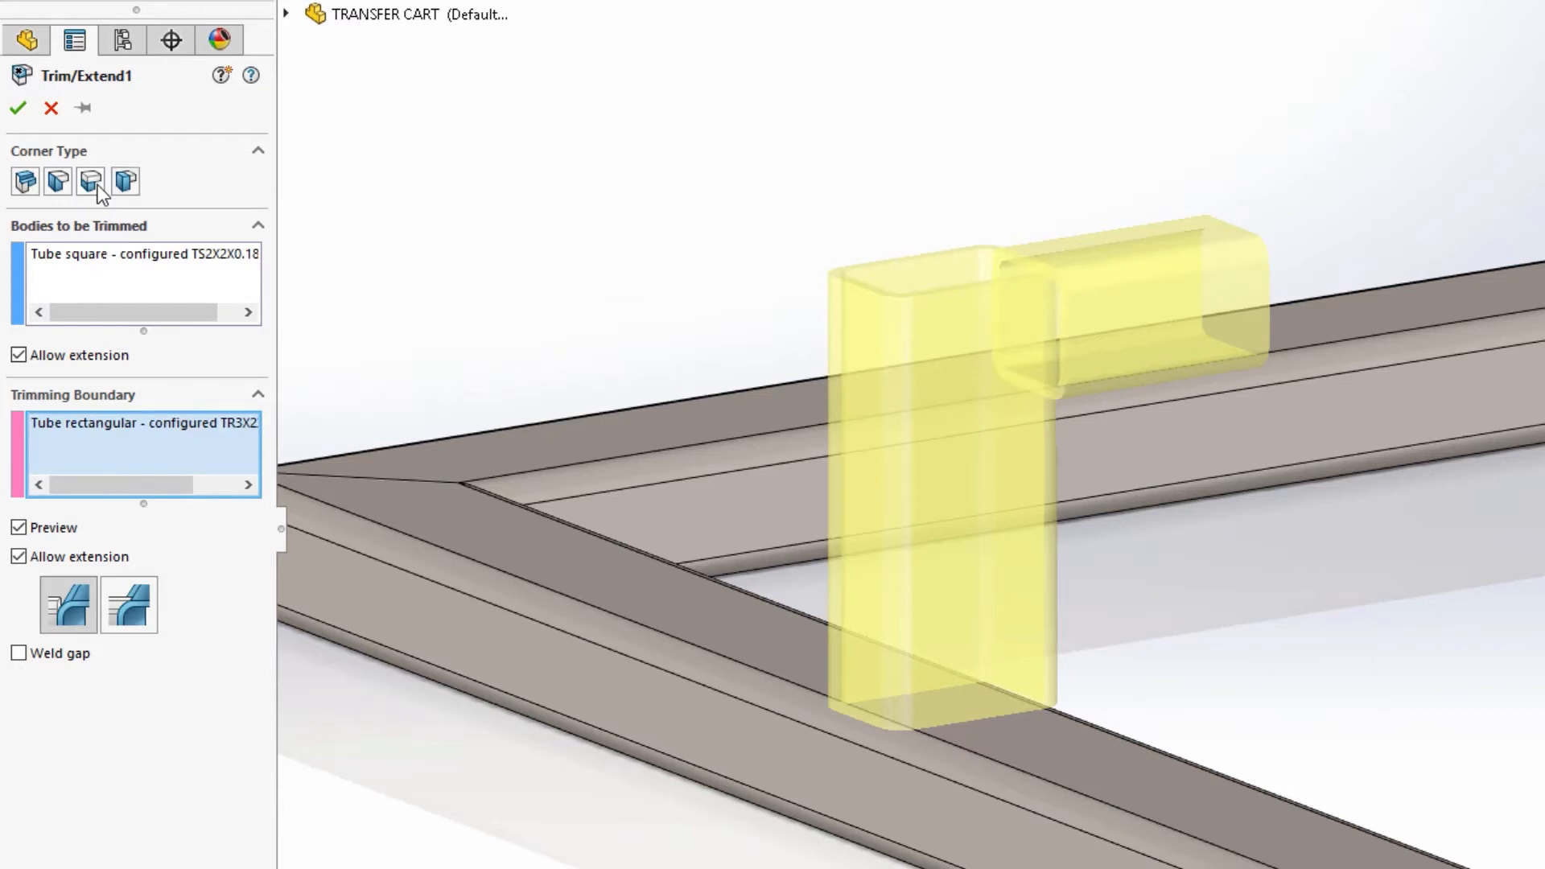
left_click(58, 182)
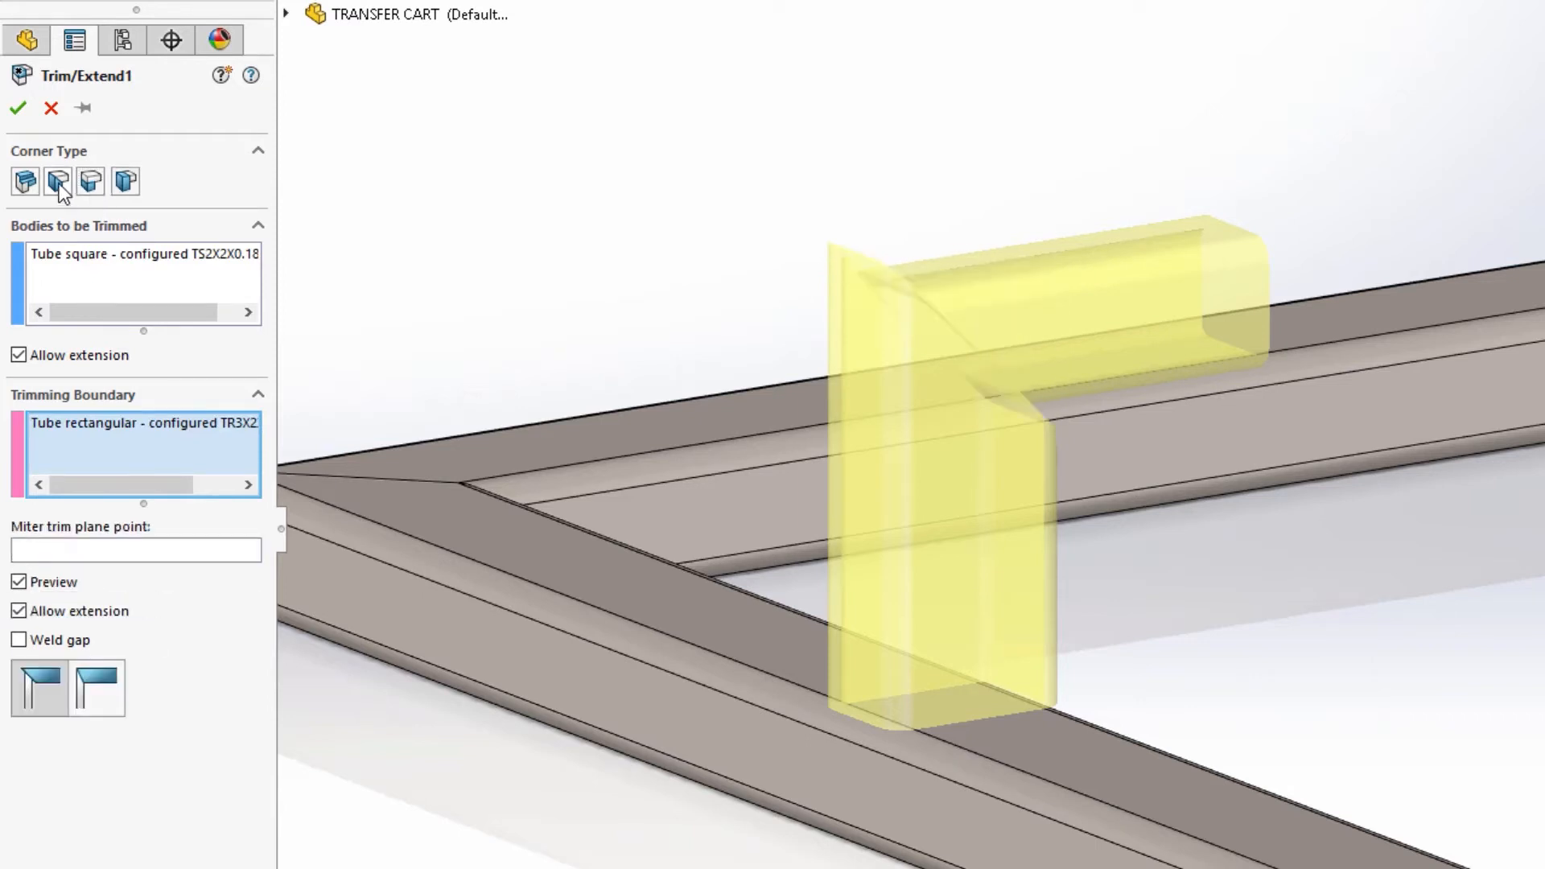
Use the alternative miter style that makes the unequal tubes meet corner to corner, and apply the trim to the cart
middle_click_drag(721, 483, 632, 381)
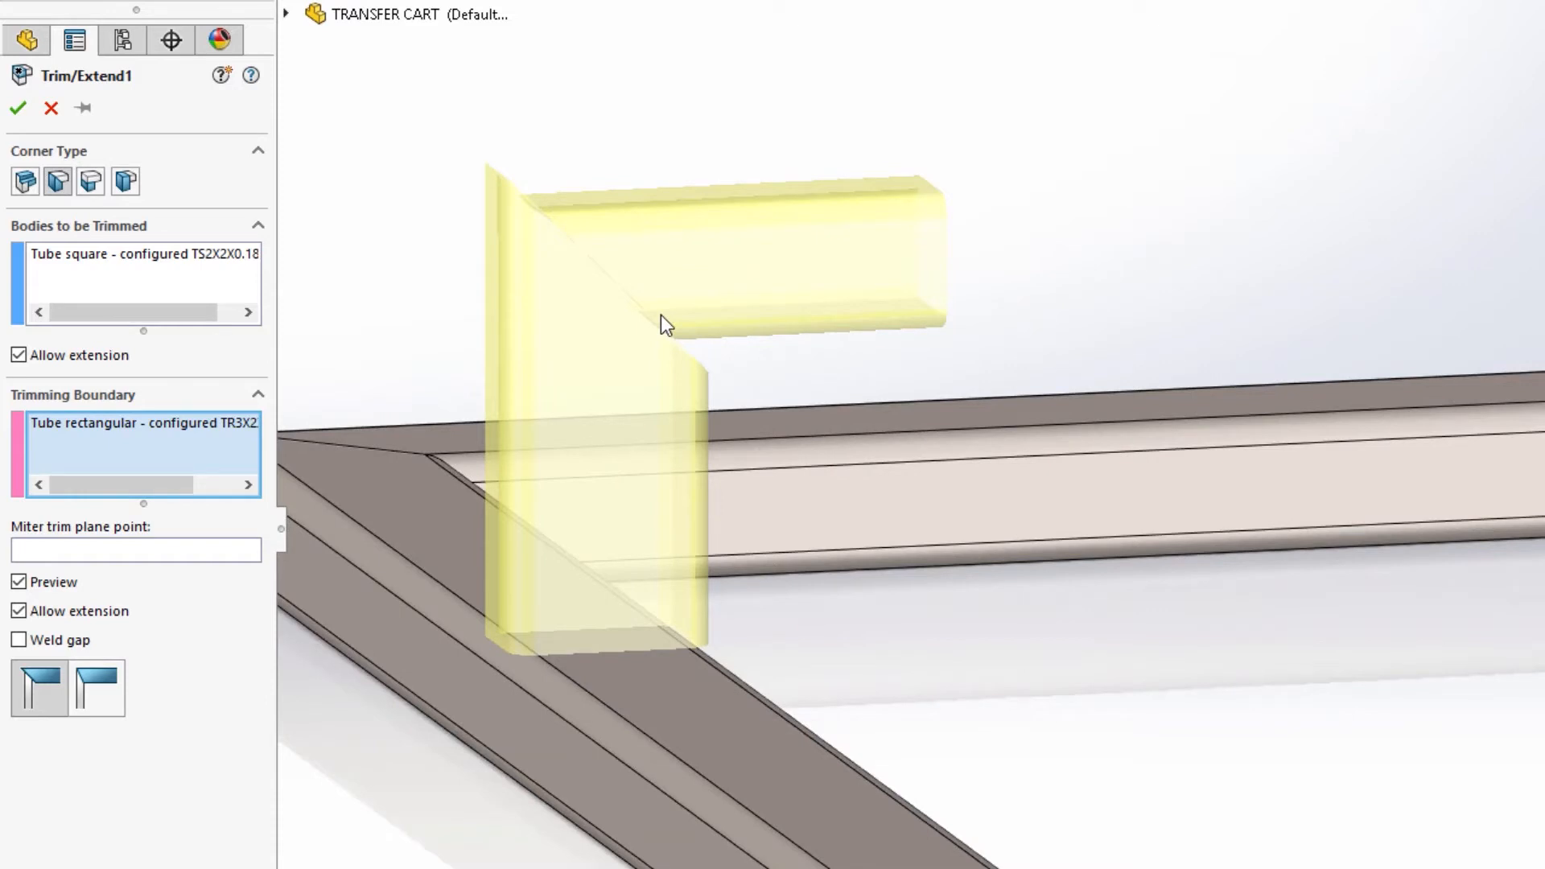
left_click(84, 699)
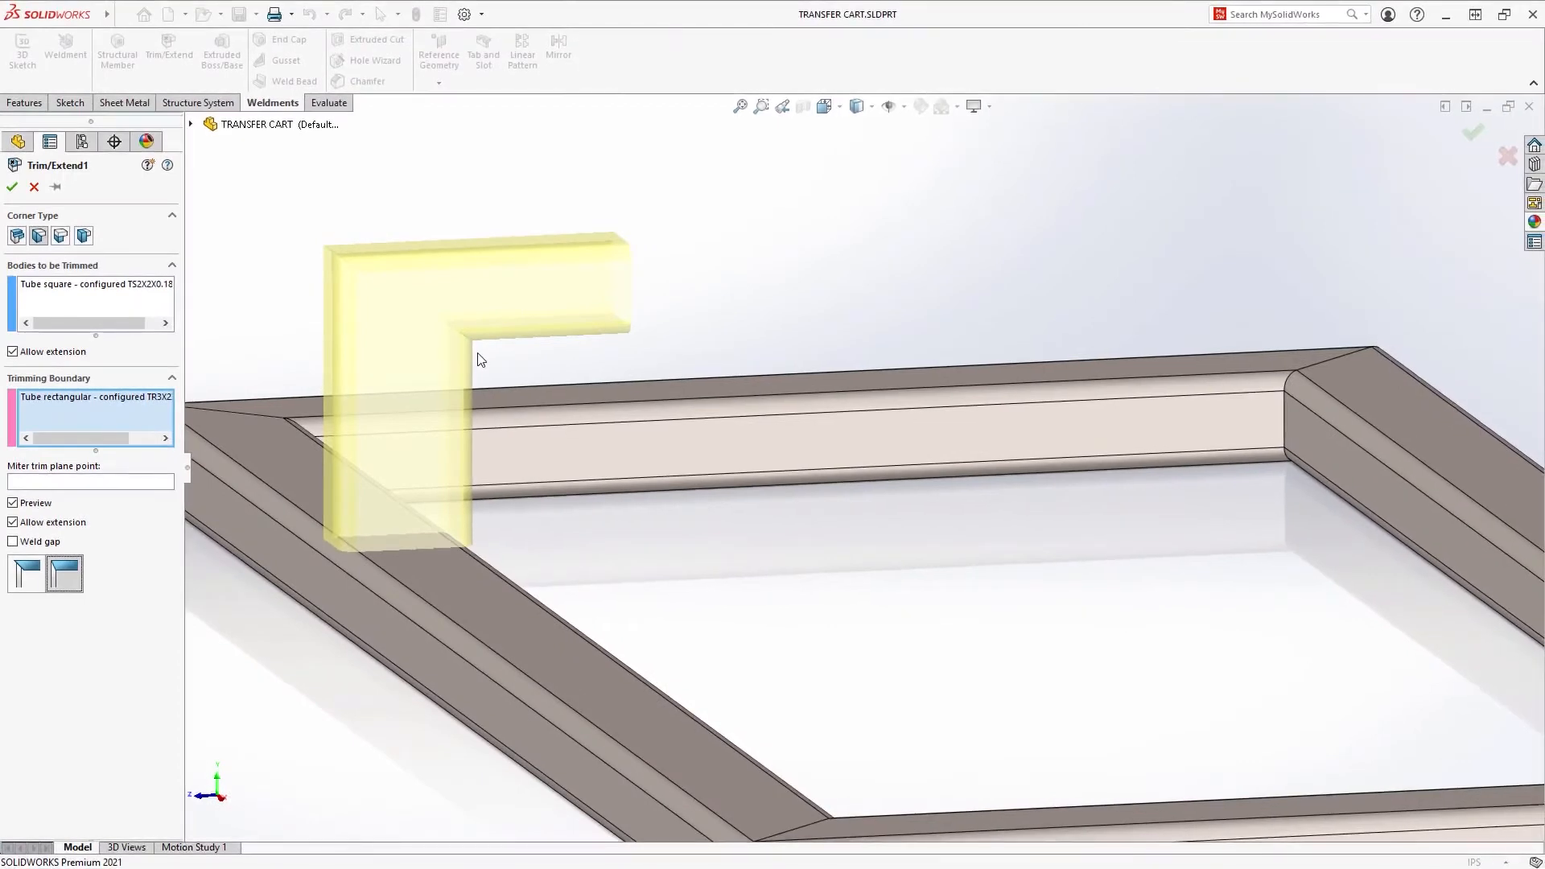
left_click(12, 187)
key("f")
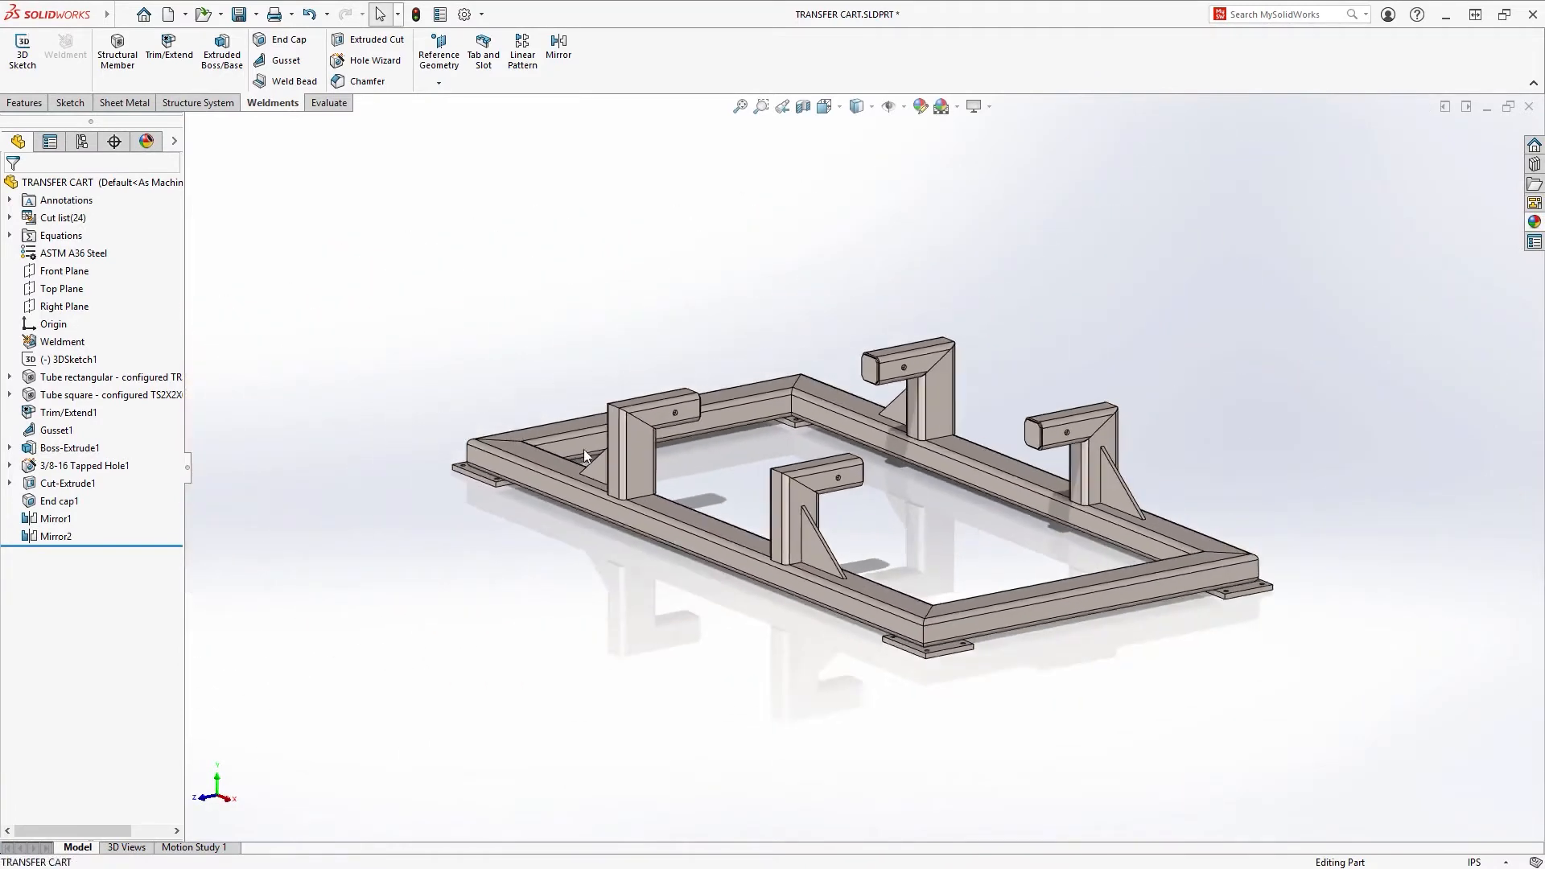
middle_click_drag(583, 449, 621, 491)
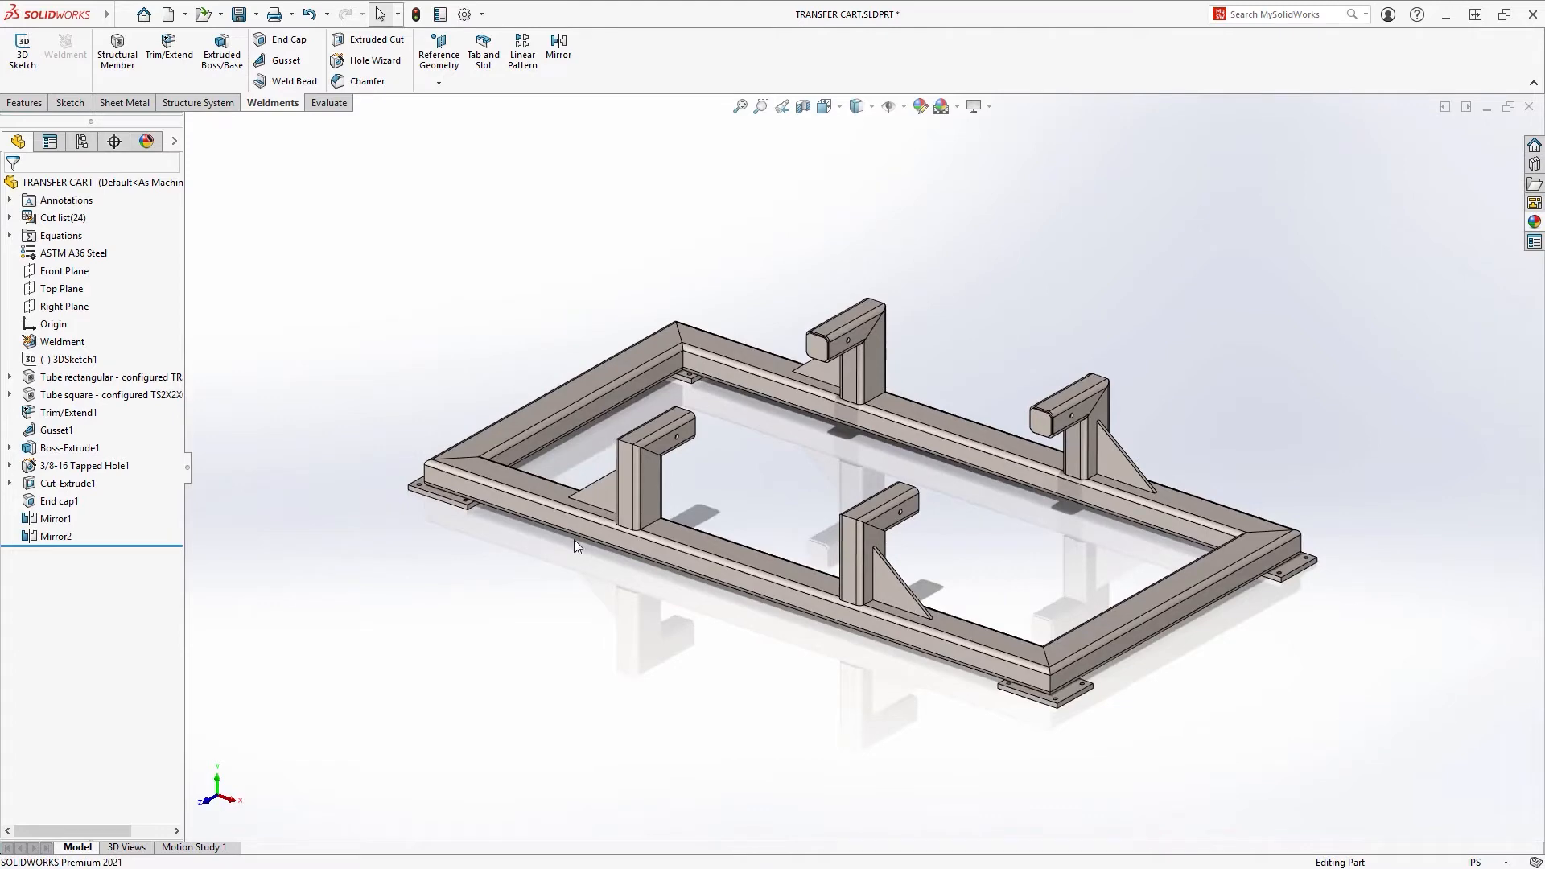
Edit the whole cart's appearance, trying green, light red and dark yellow swatches and a bright green from the colour spectrum
left_click(920, 105)
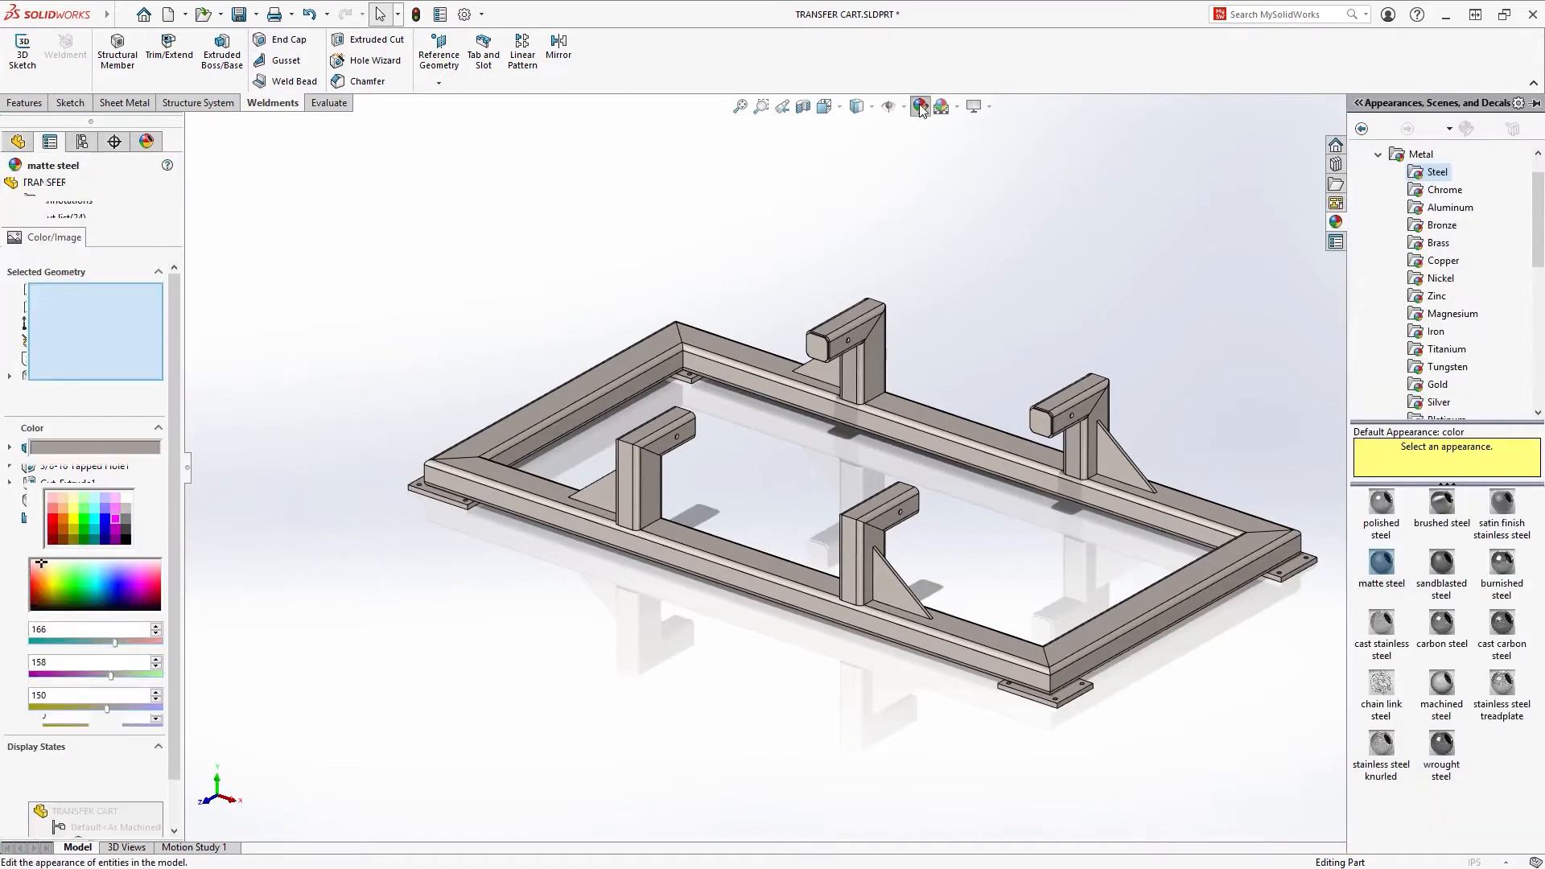
left_click(80, 523)
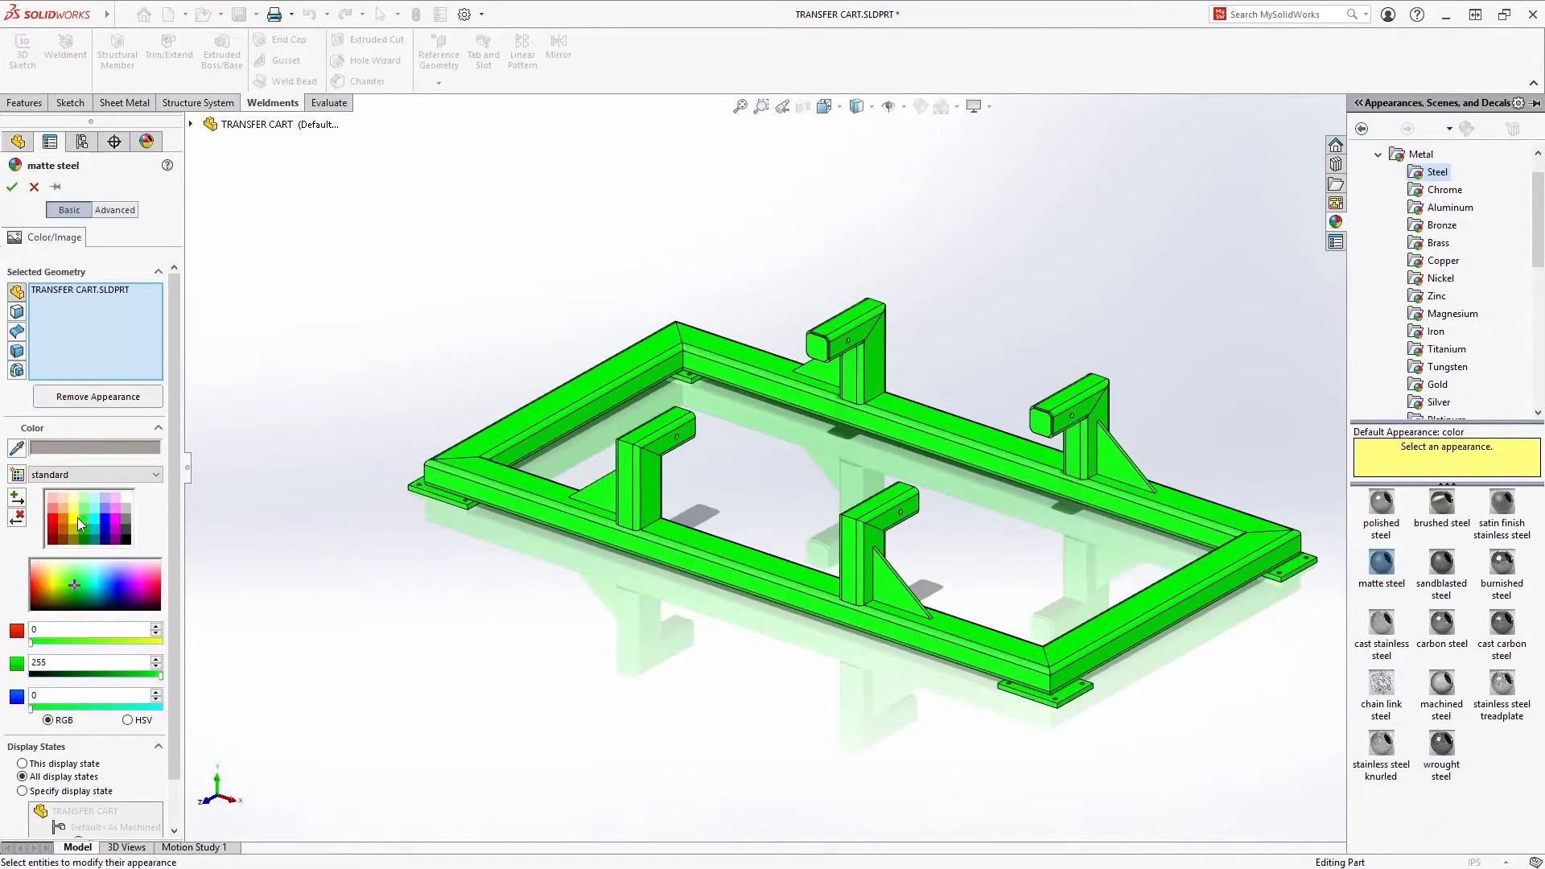
left_click(55, 512)
left_click(75, 528)
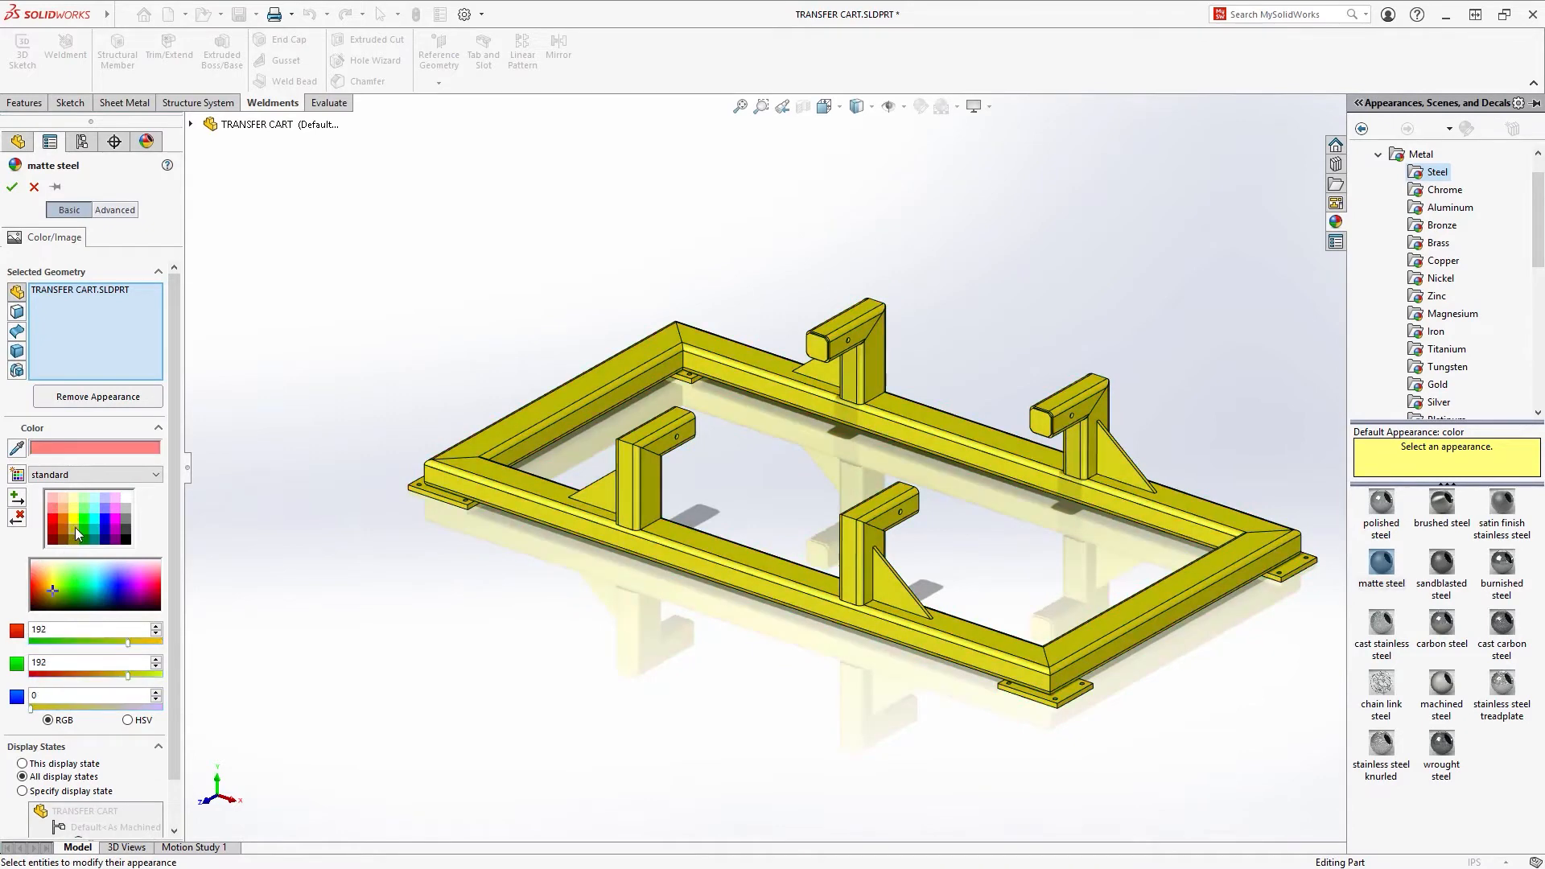
left_click_drag(100, 590, 72, 591)
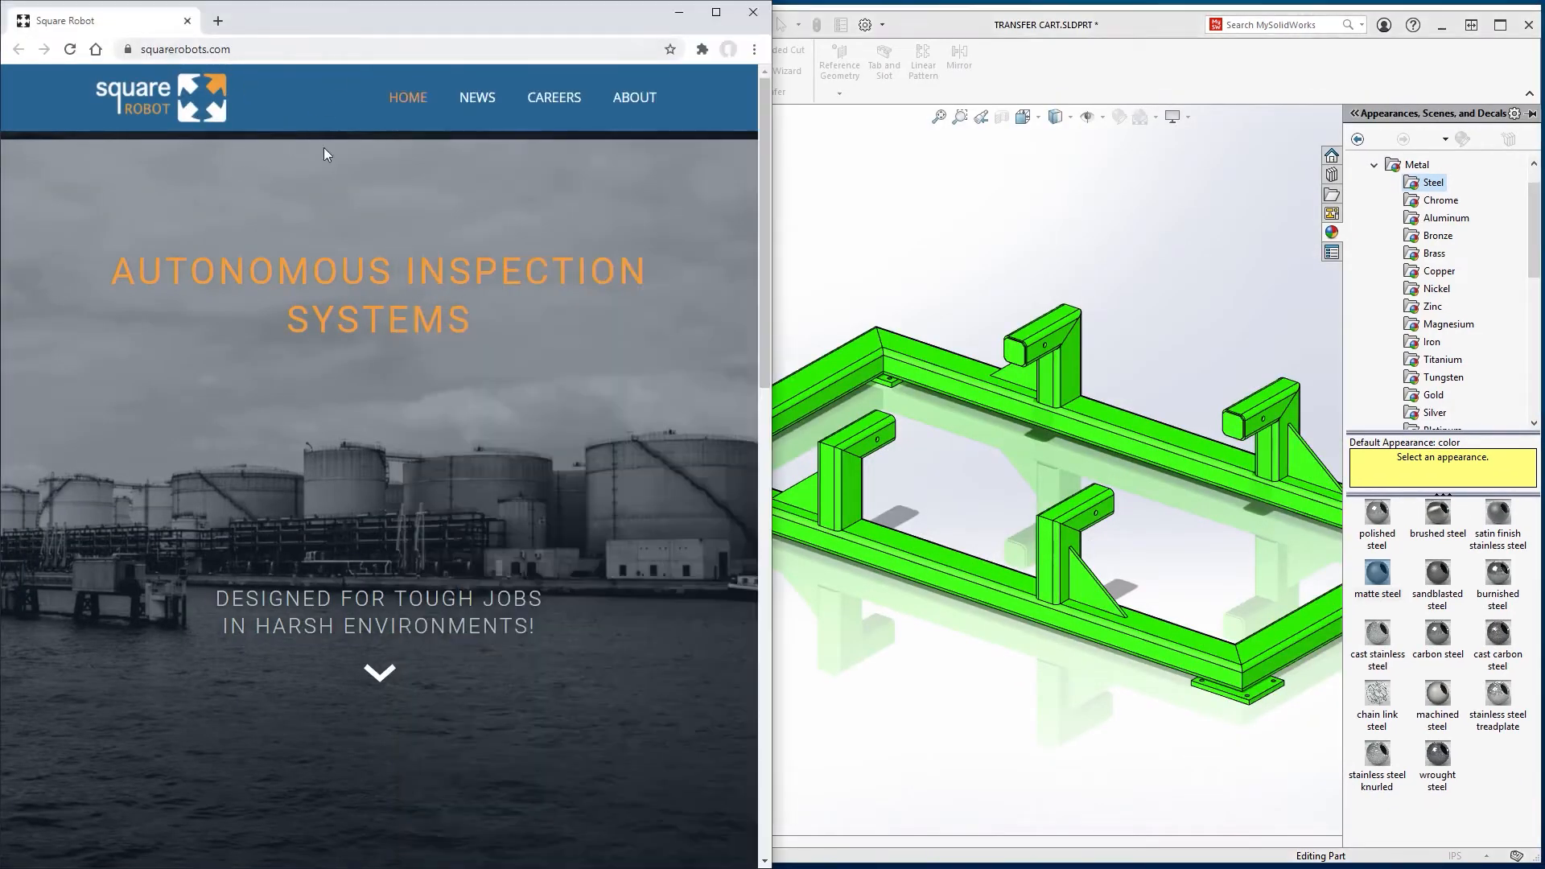
Sample the blue of the Square Robot website header with Dominant Color for the whole cart, and apply it keeping the appearance settings open
left_click_drag(762, 296, 748, 248)
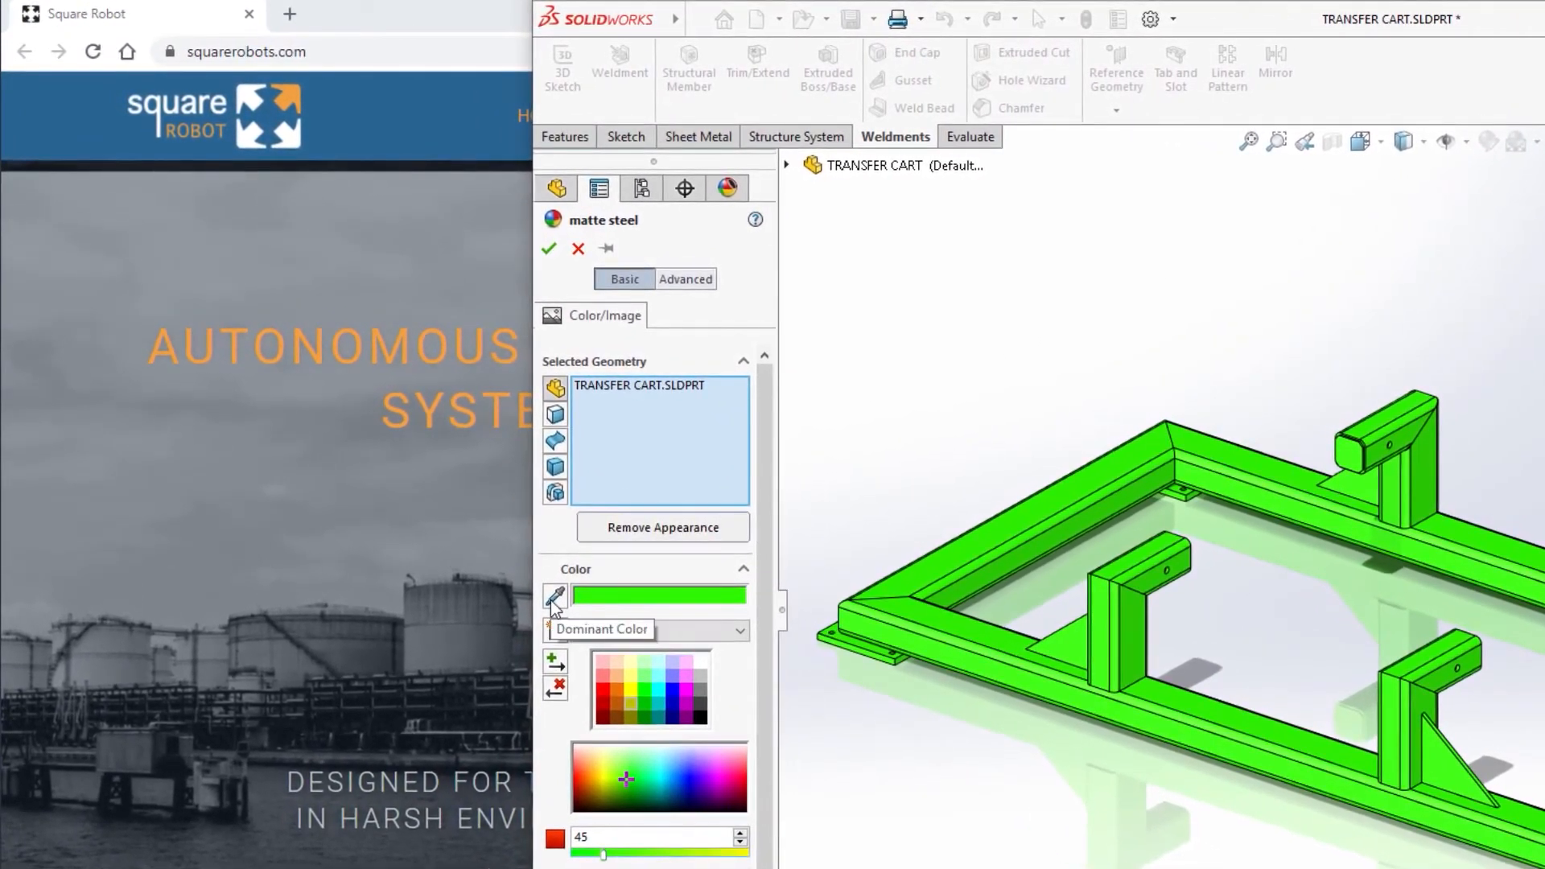
left_click(554, 597)
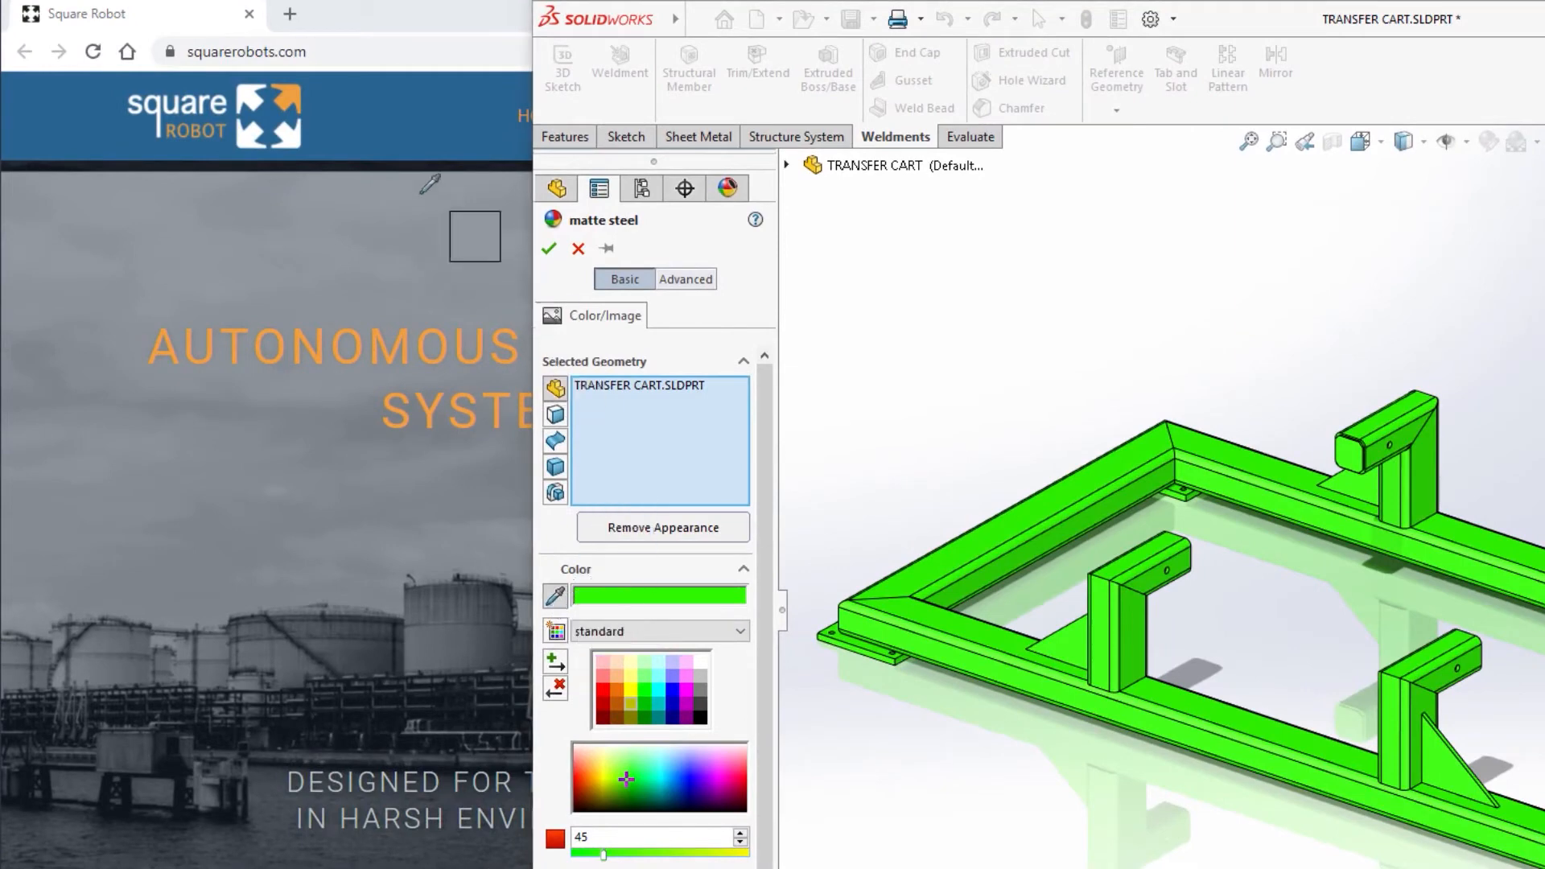
left_click(396, 138)
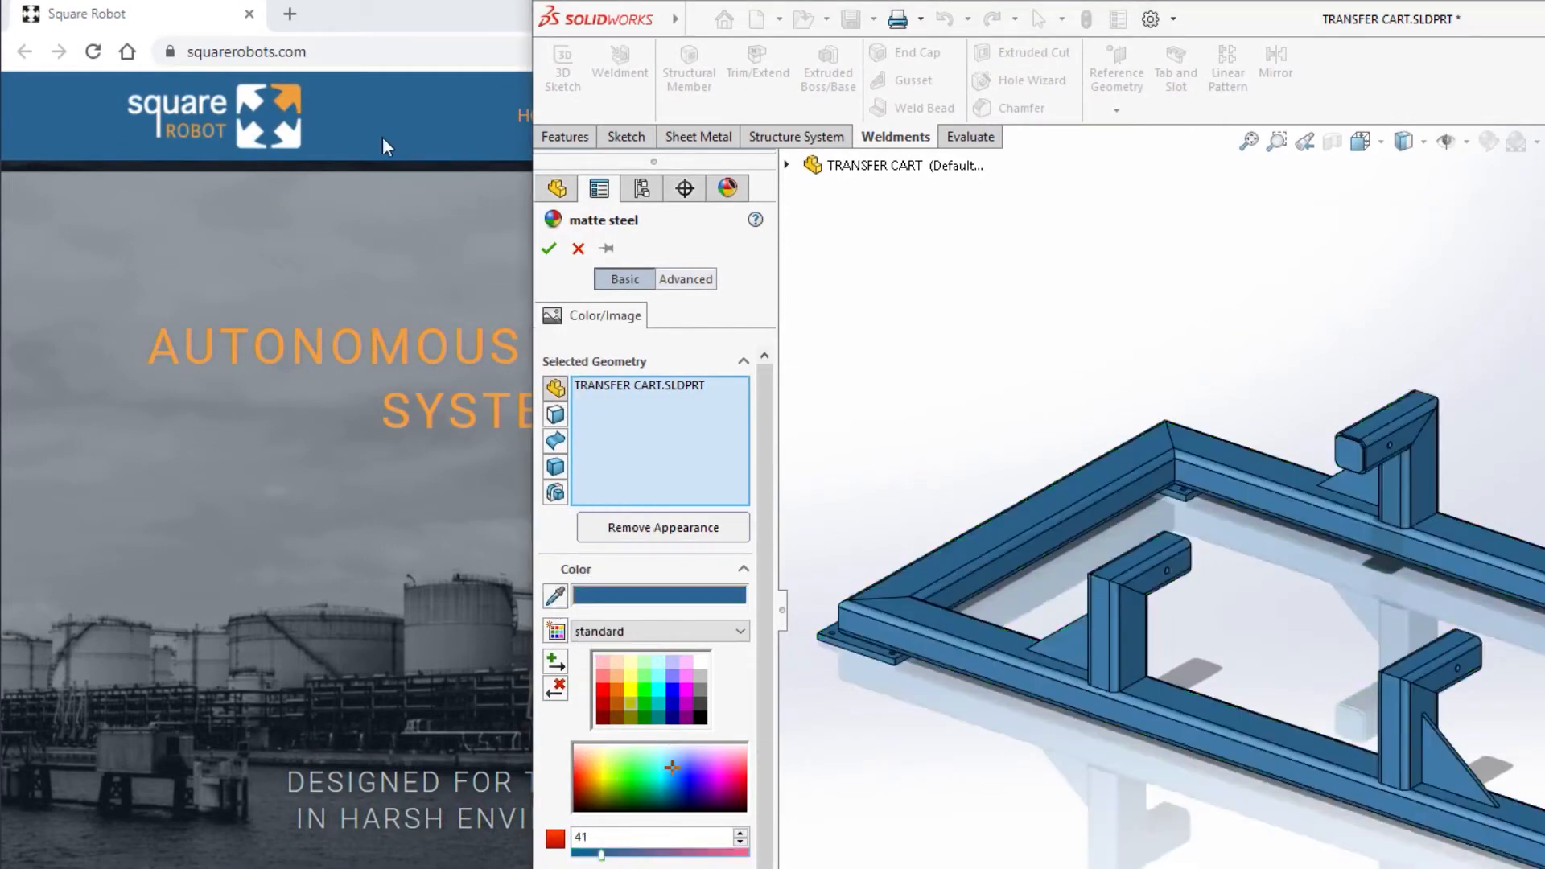
left_click(605, 250)
left_click(548, 249)
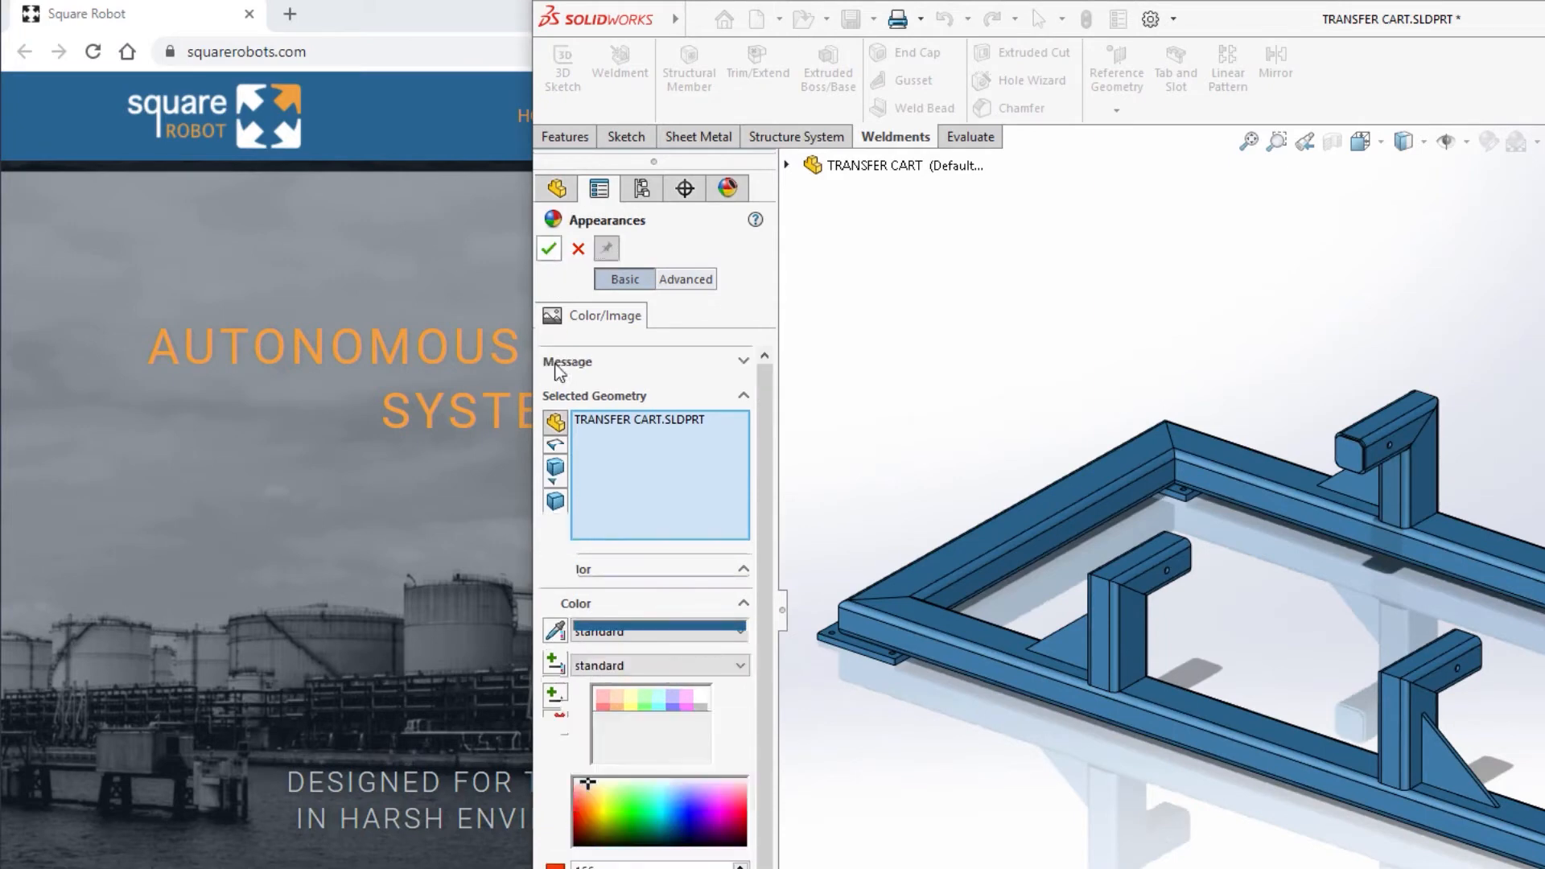
Colour the post's trimmed tubes, end cap and gusset bodies with the orange sampled from the website logo, and maximize the part window
left_click(555, 500)
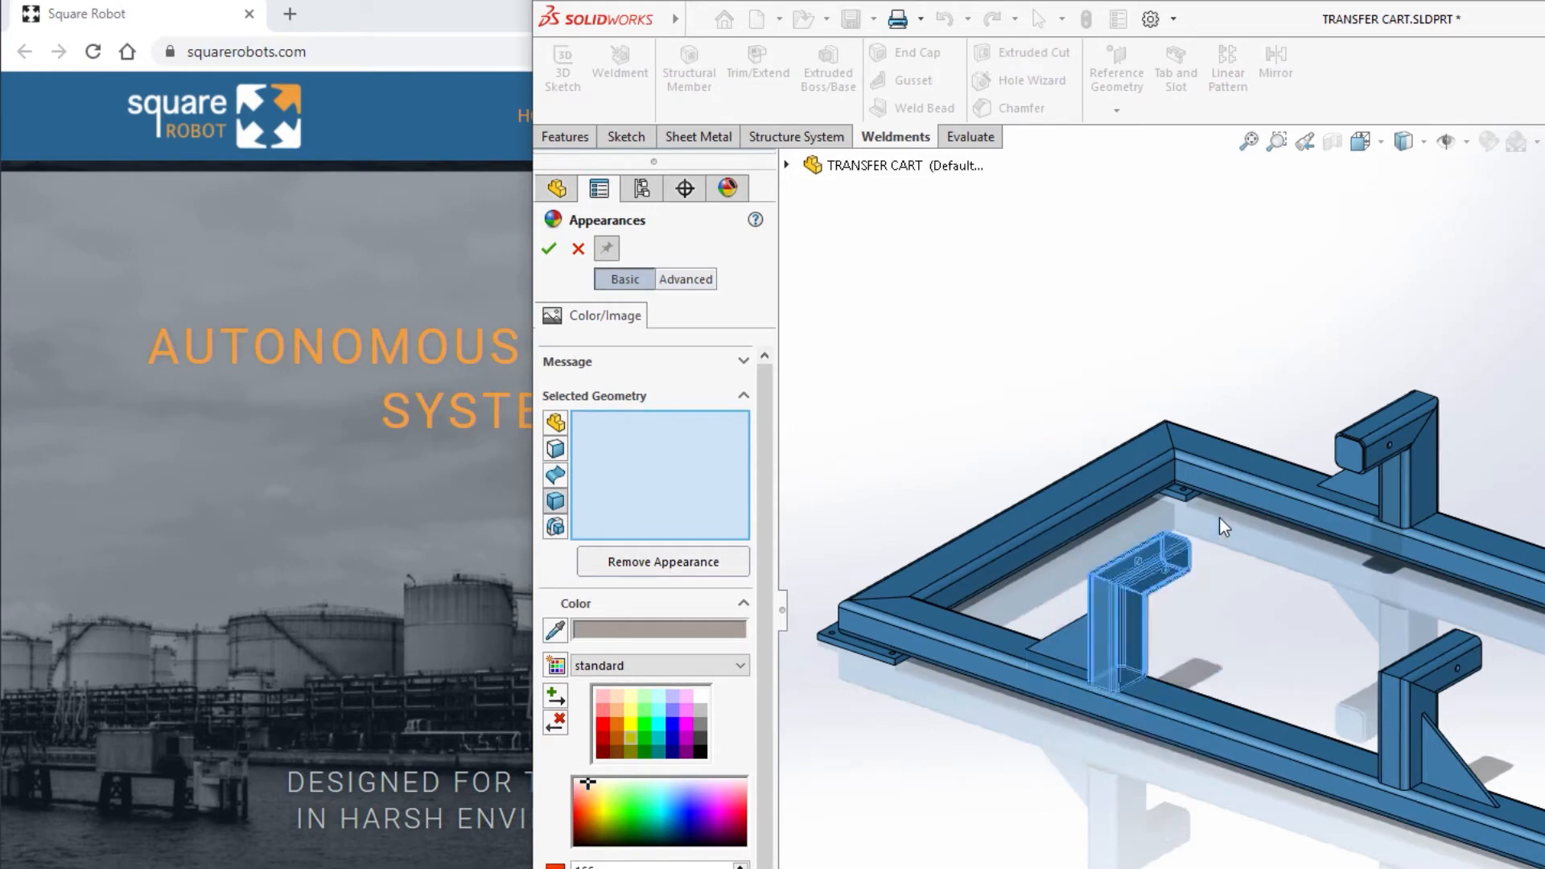
left_click(1173, 568)
left_click(1064, 647)
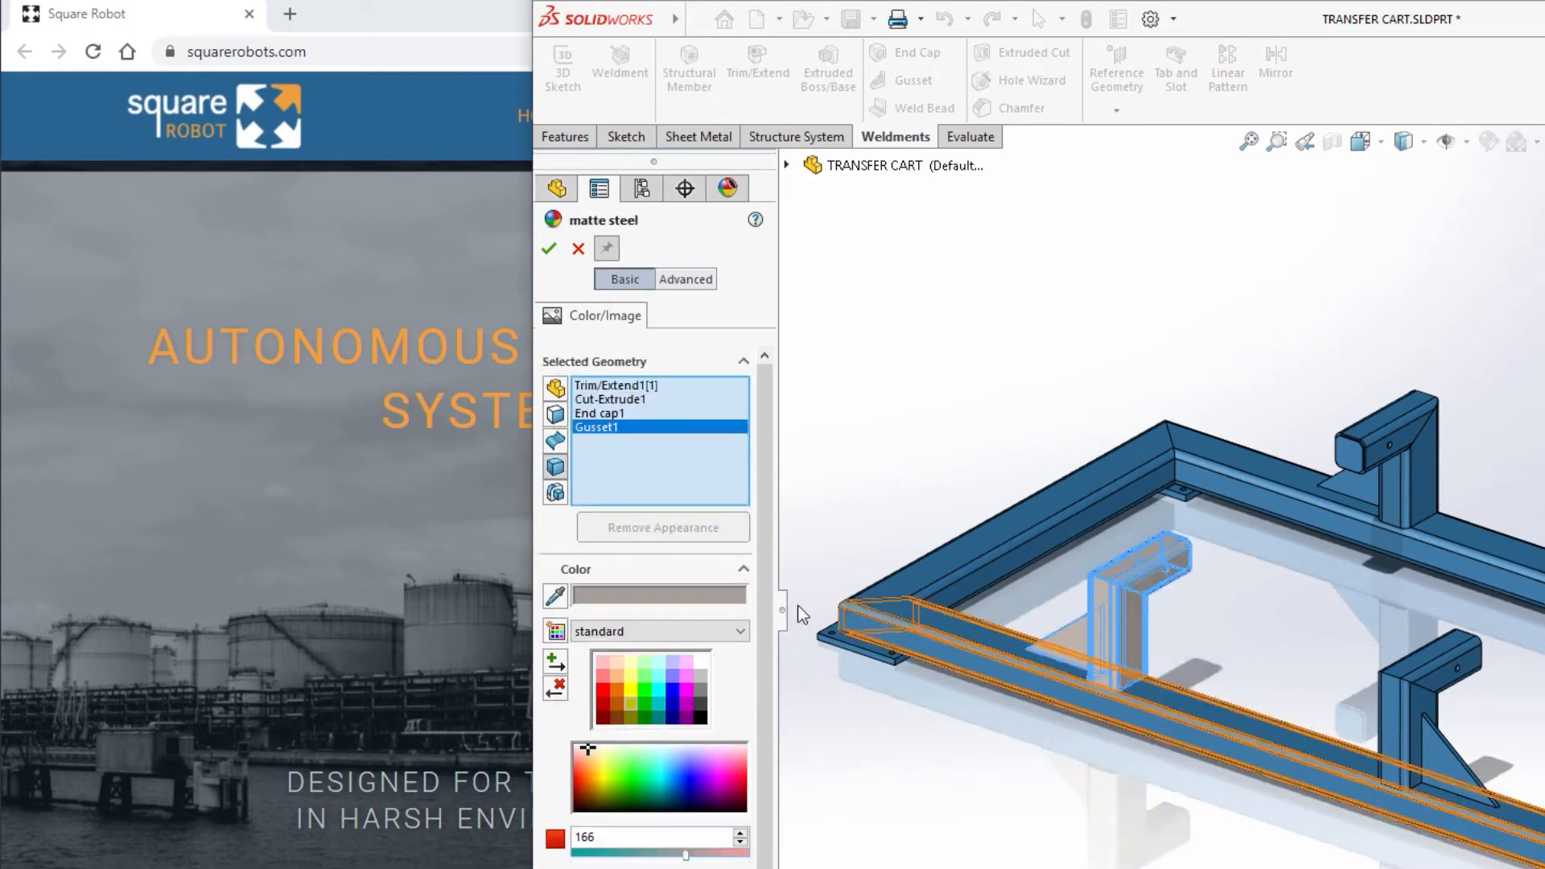
left_click(556, 597)
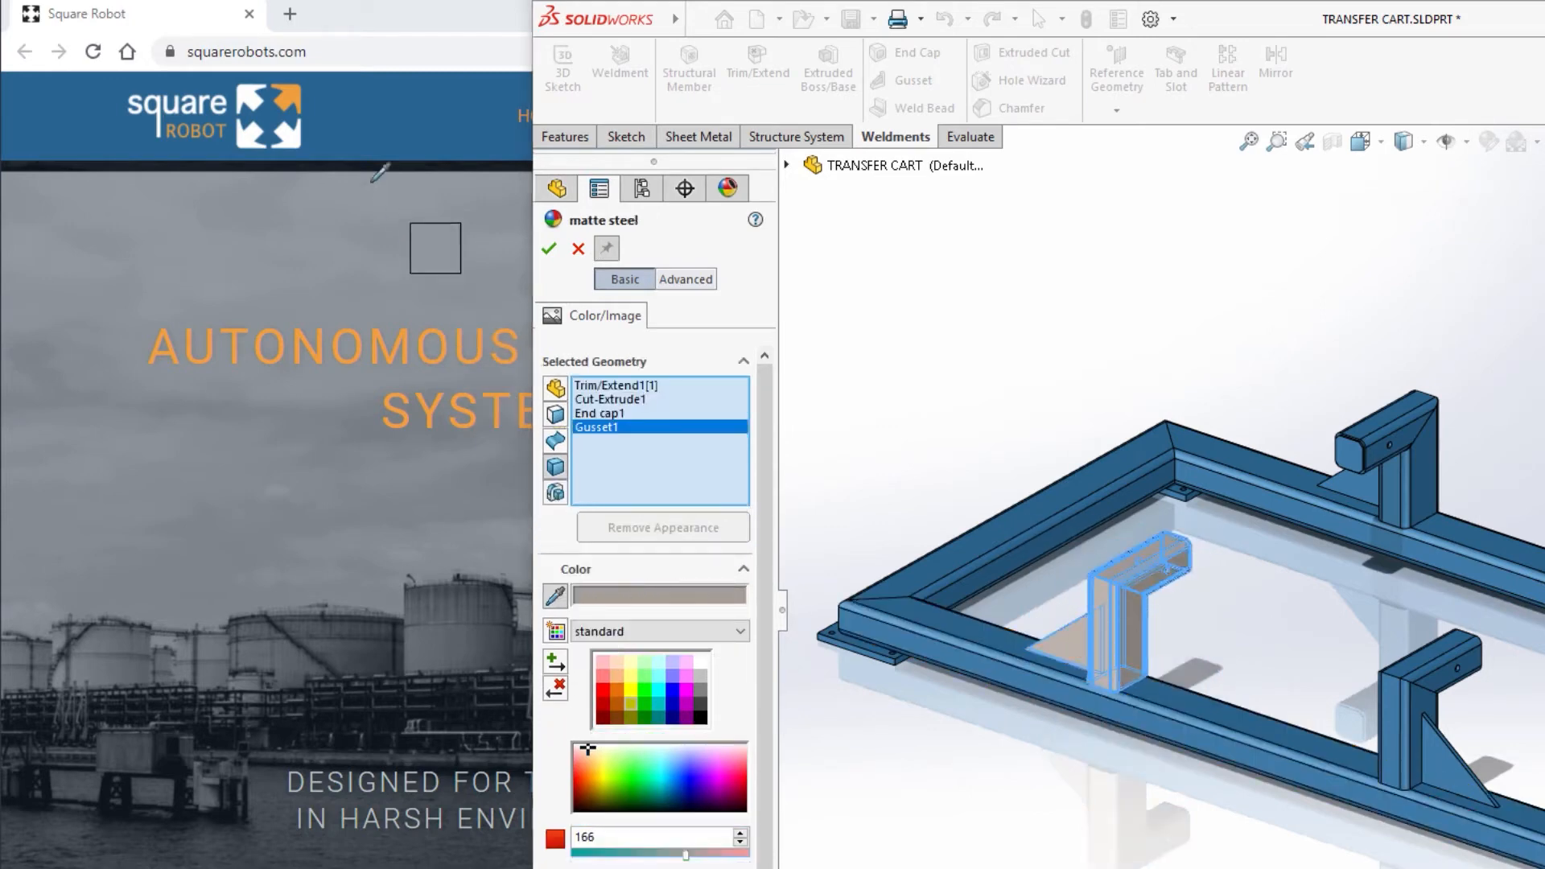
left_click(291, 93)
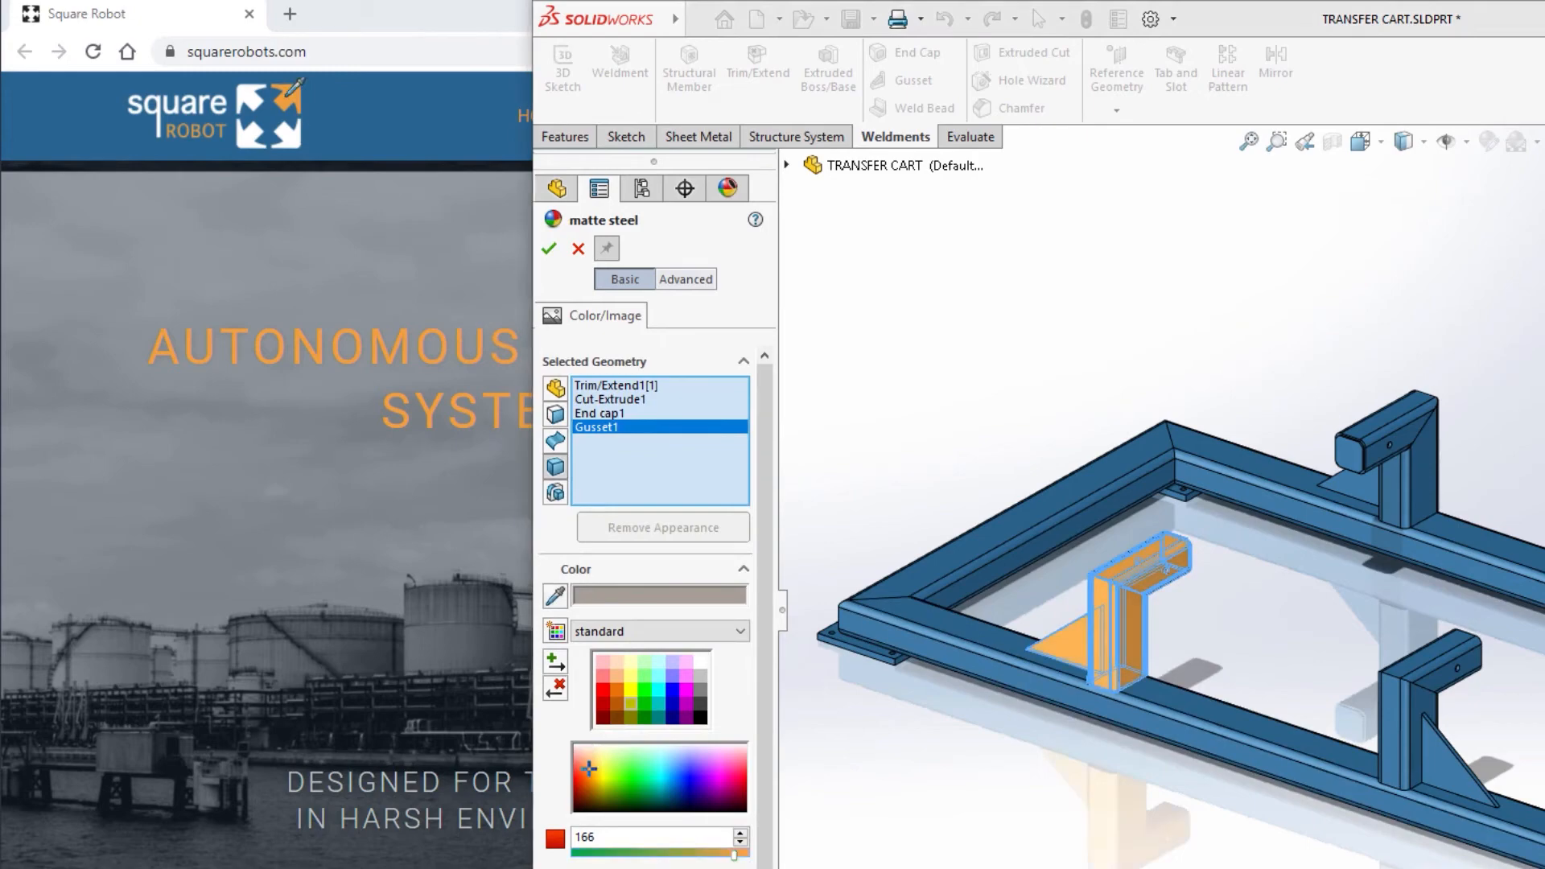
left_click(548, 247)
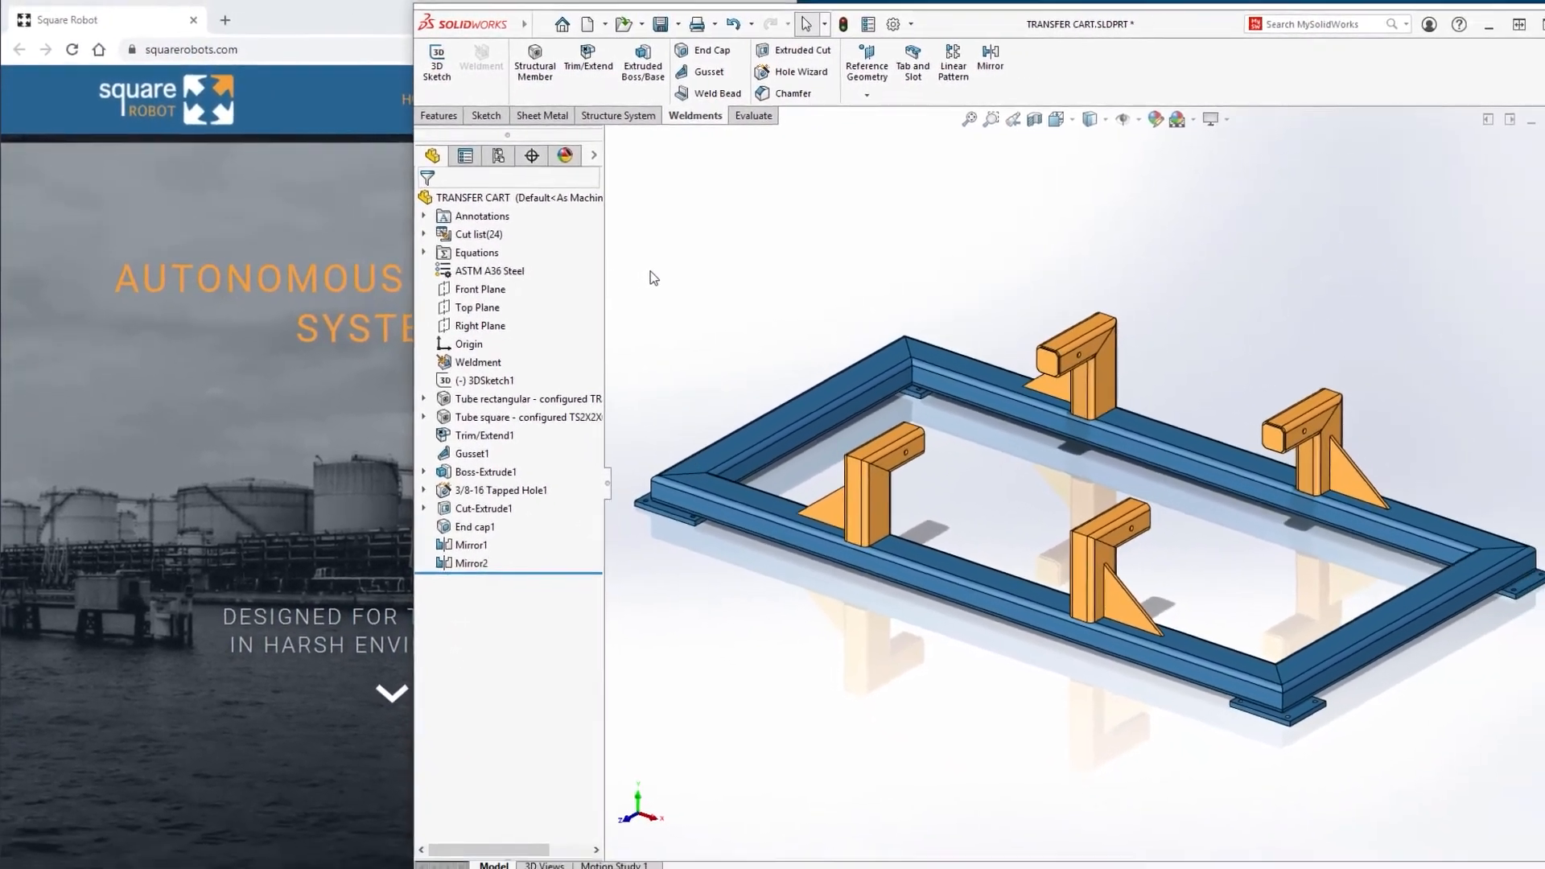
middle_click_drag(813, 370, 964, 470)
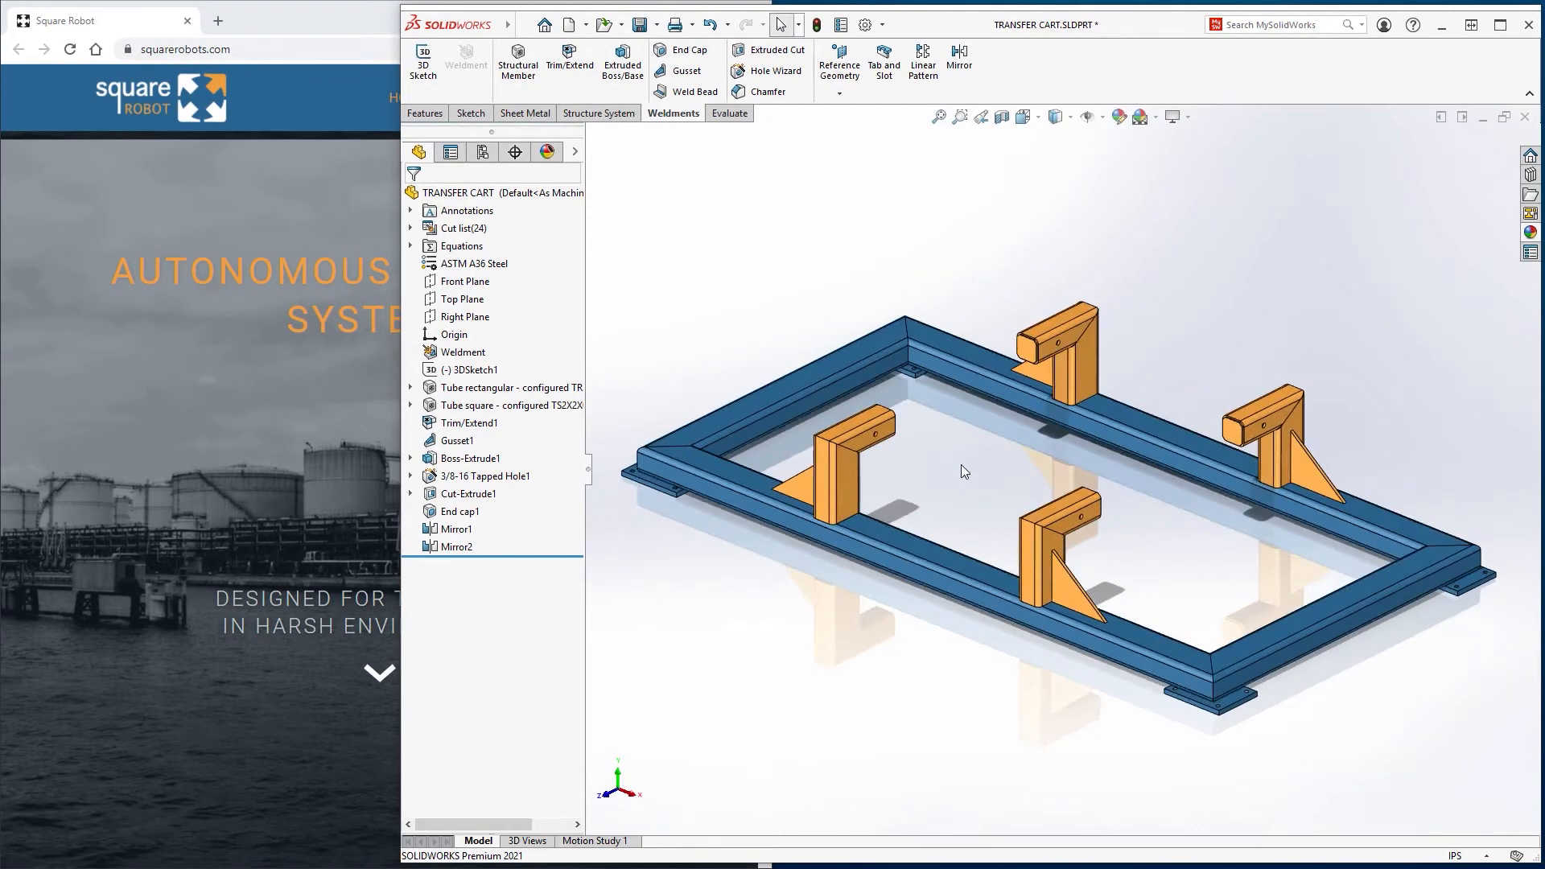
double_click(995, 23)
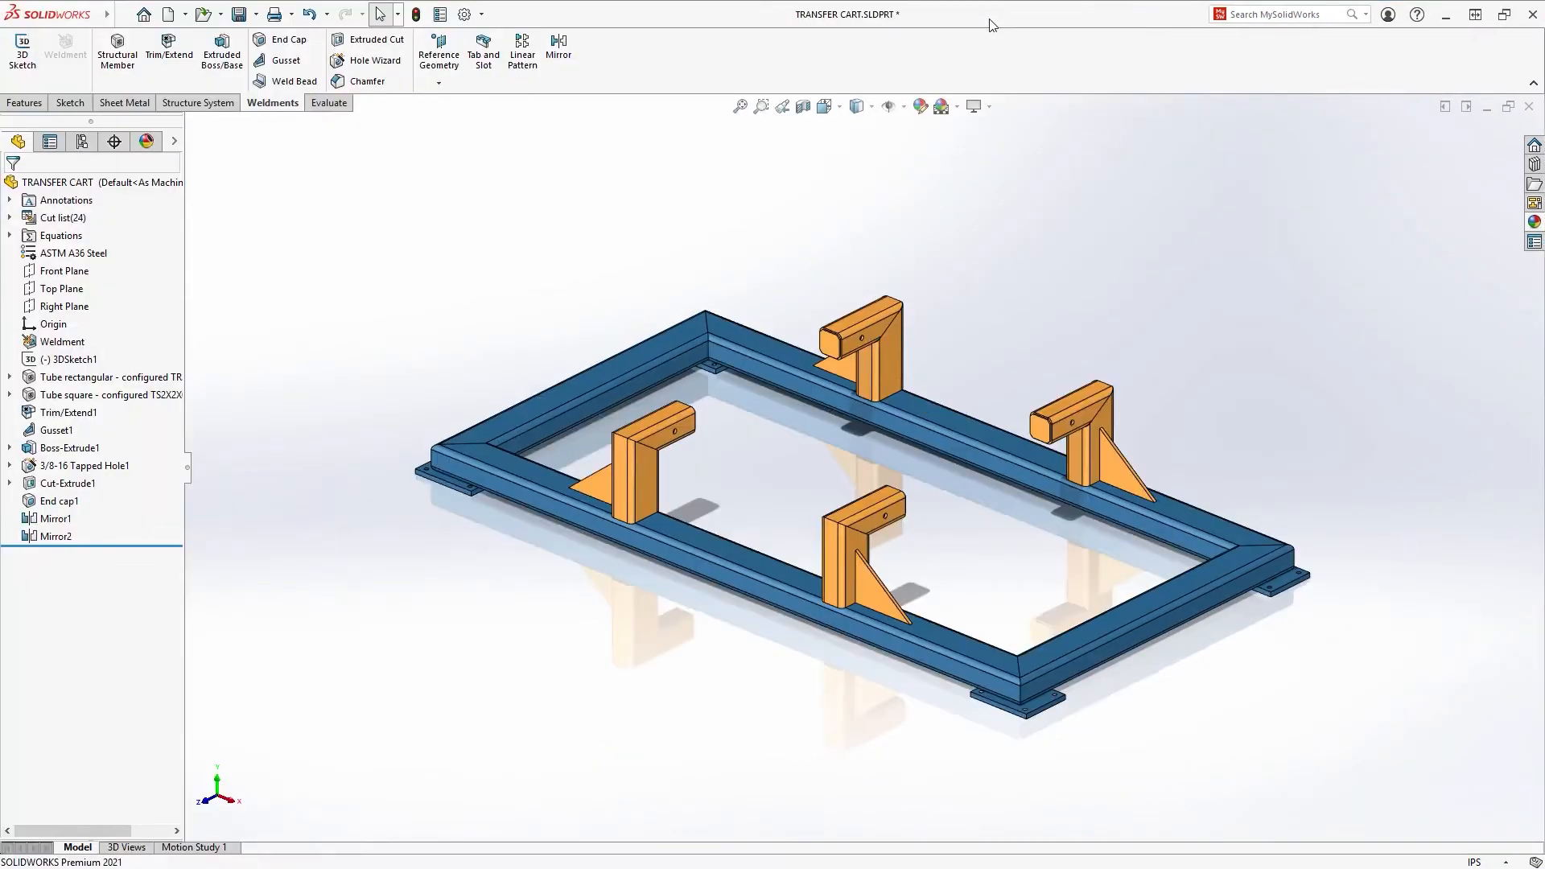
Add a configuration-specific Cost Estimate property of type Equation to the transfer cart's file properties
left_click(440, 14)
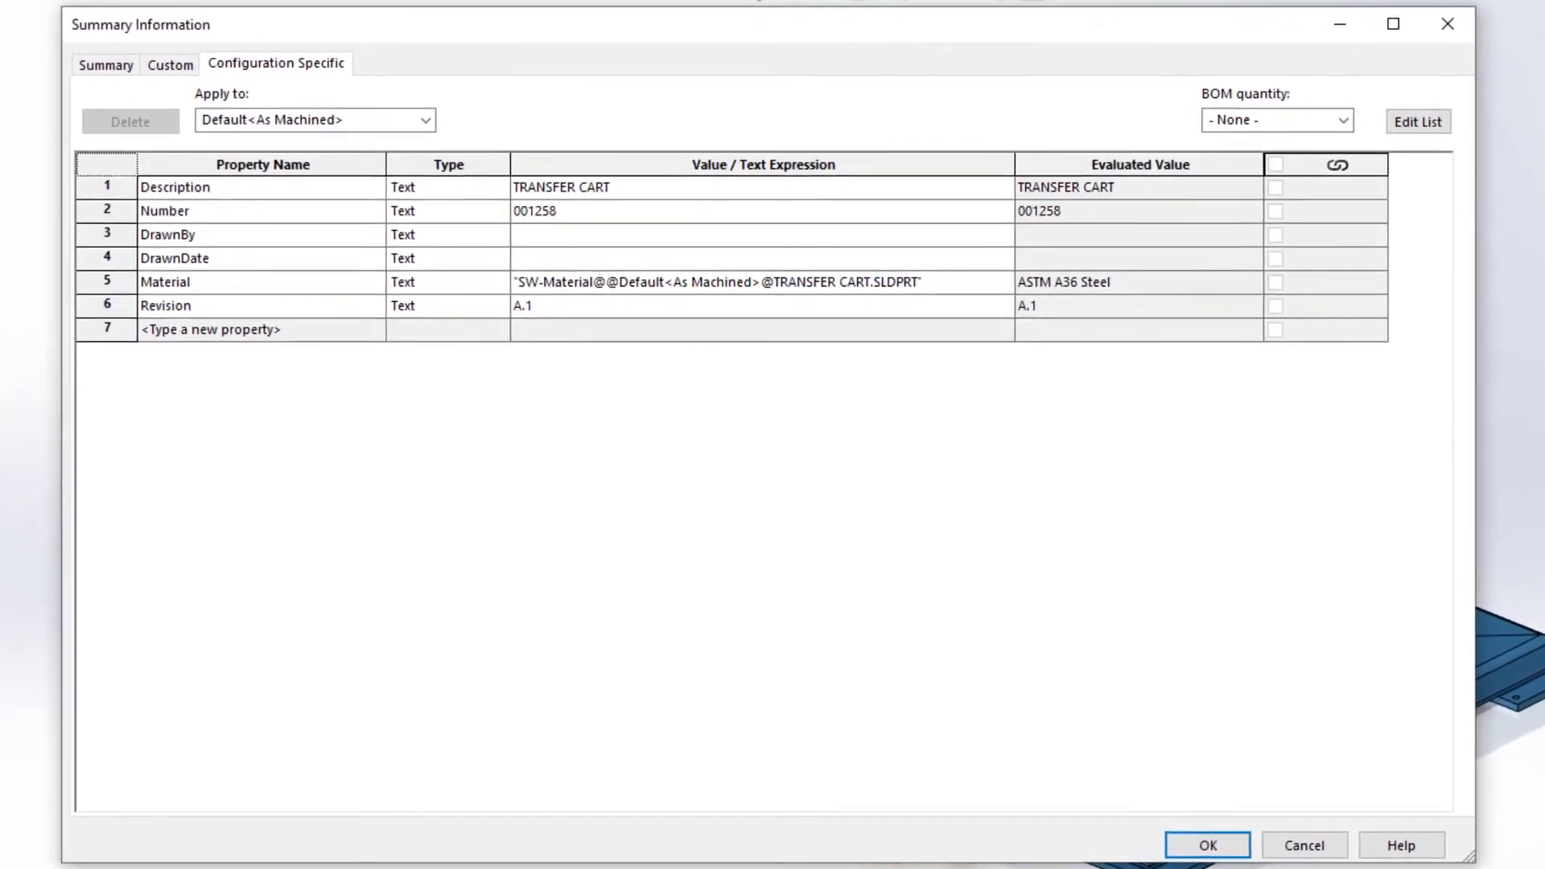
left_click(327, 329)
left_click(372, 331)
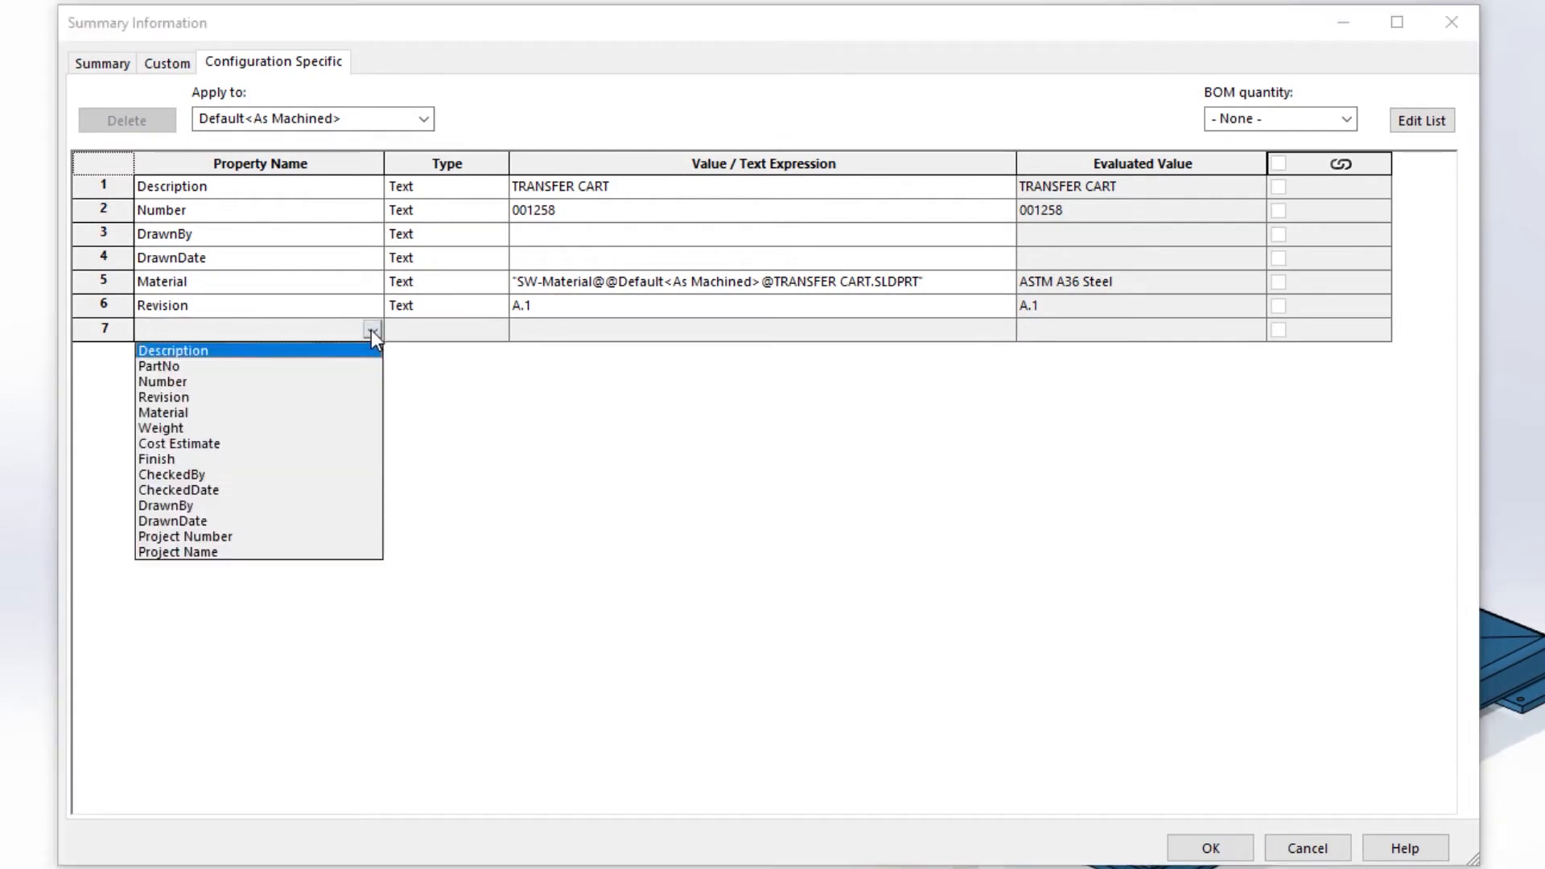
left_click(287, 444)
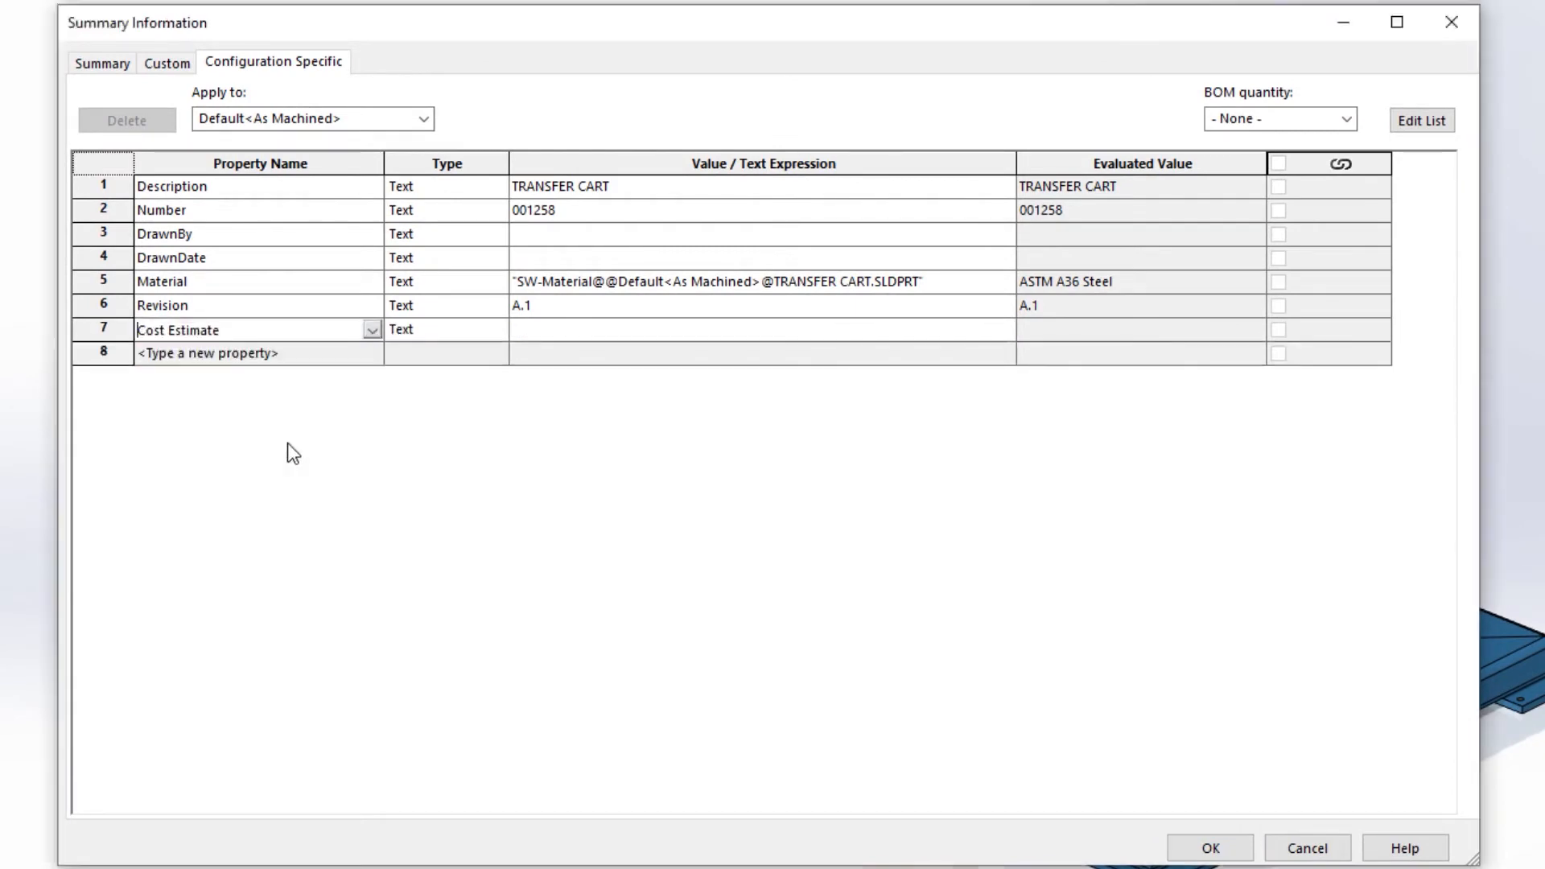
left_click(457, 330)
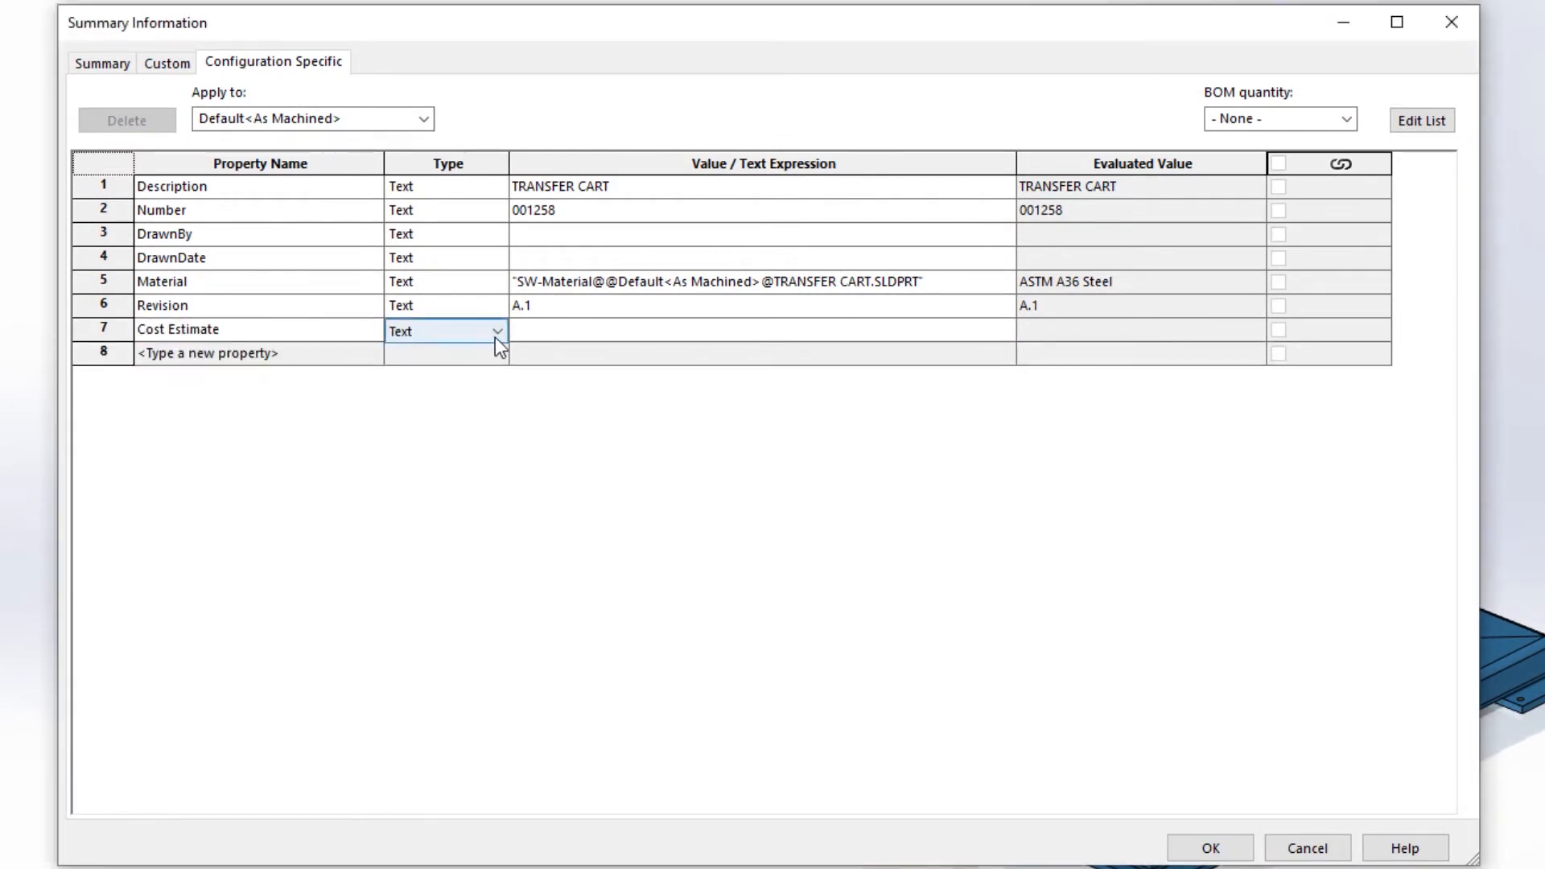
left_click(495, 337)
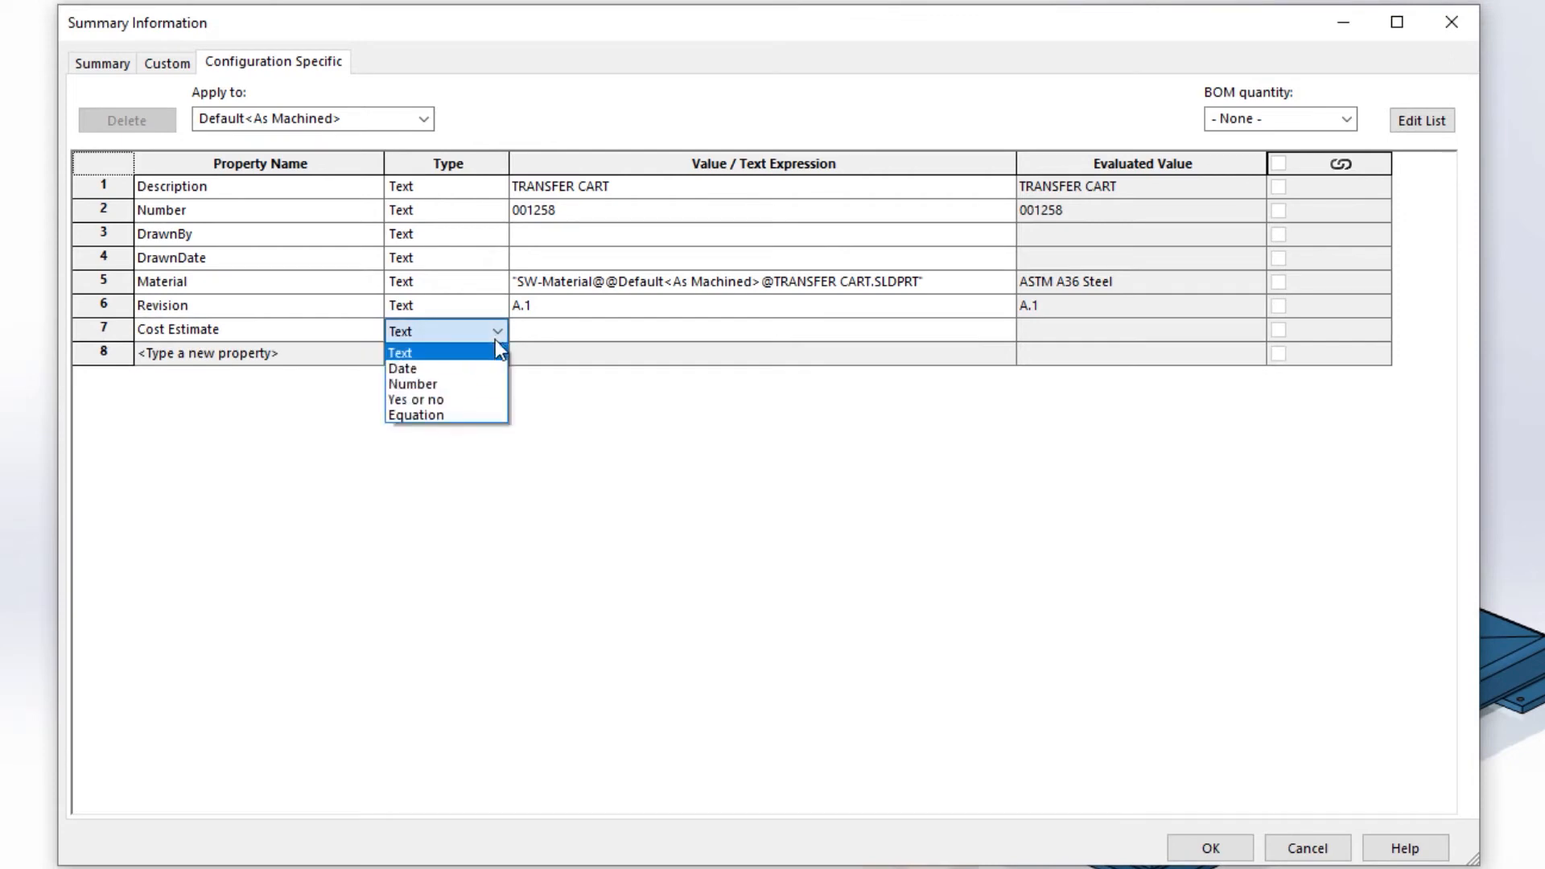
left_click(465, 417)
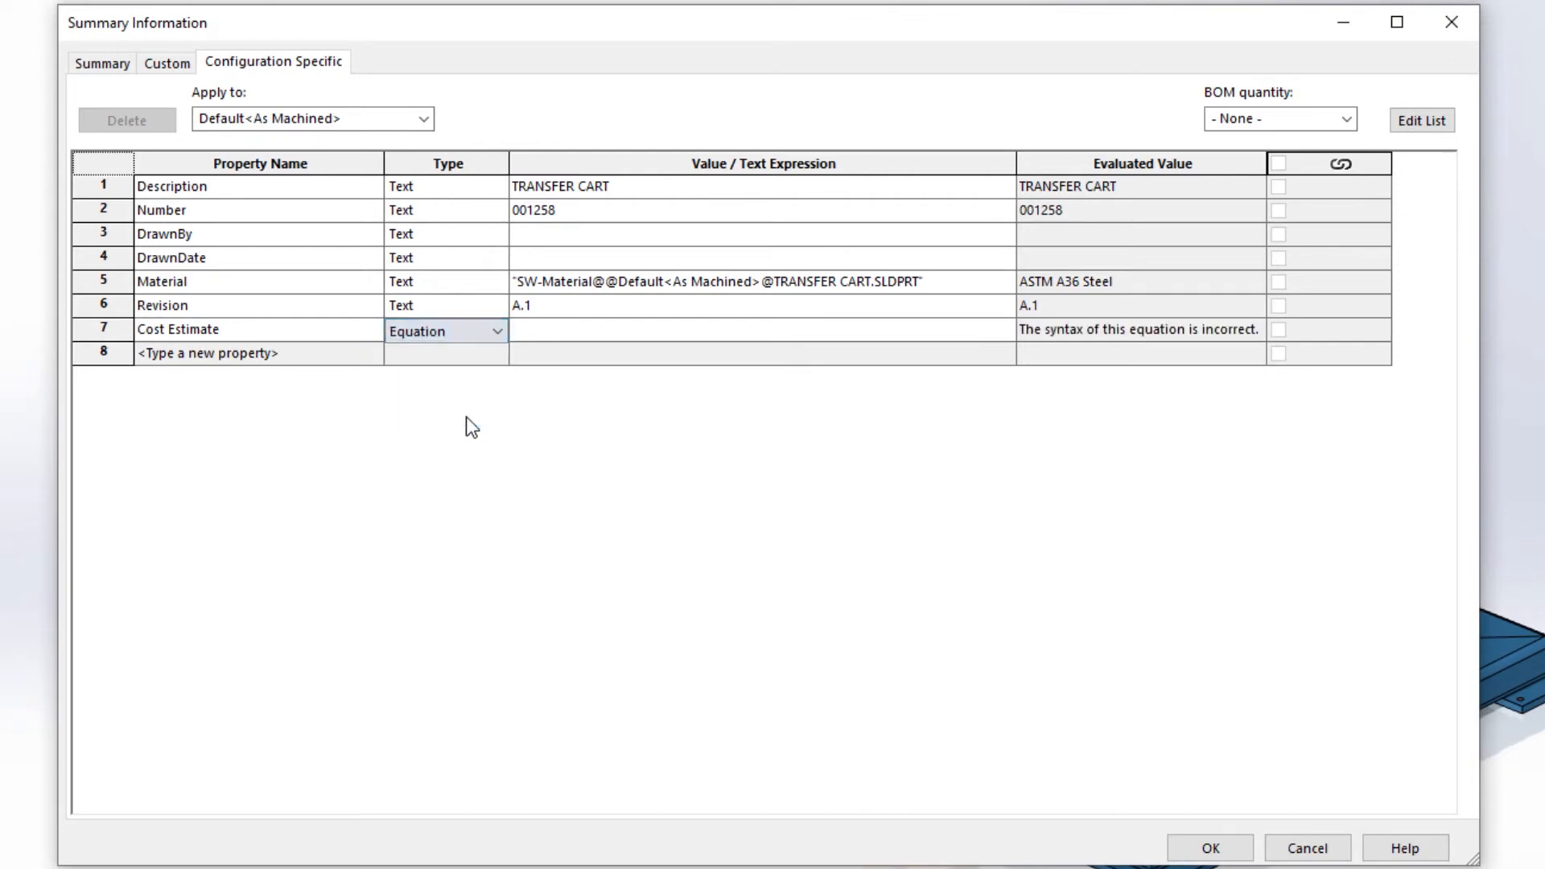
Define the Cost Estimate equation as the global variable Est. finished cost $/lb multiplied by SW-Mass, and accept the file properties
left_click(534, 329)
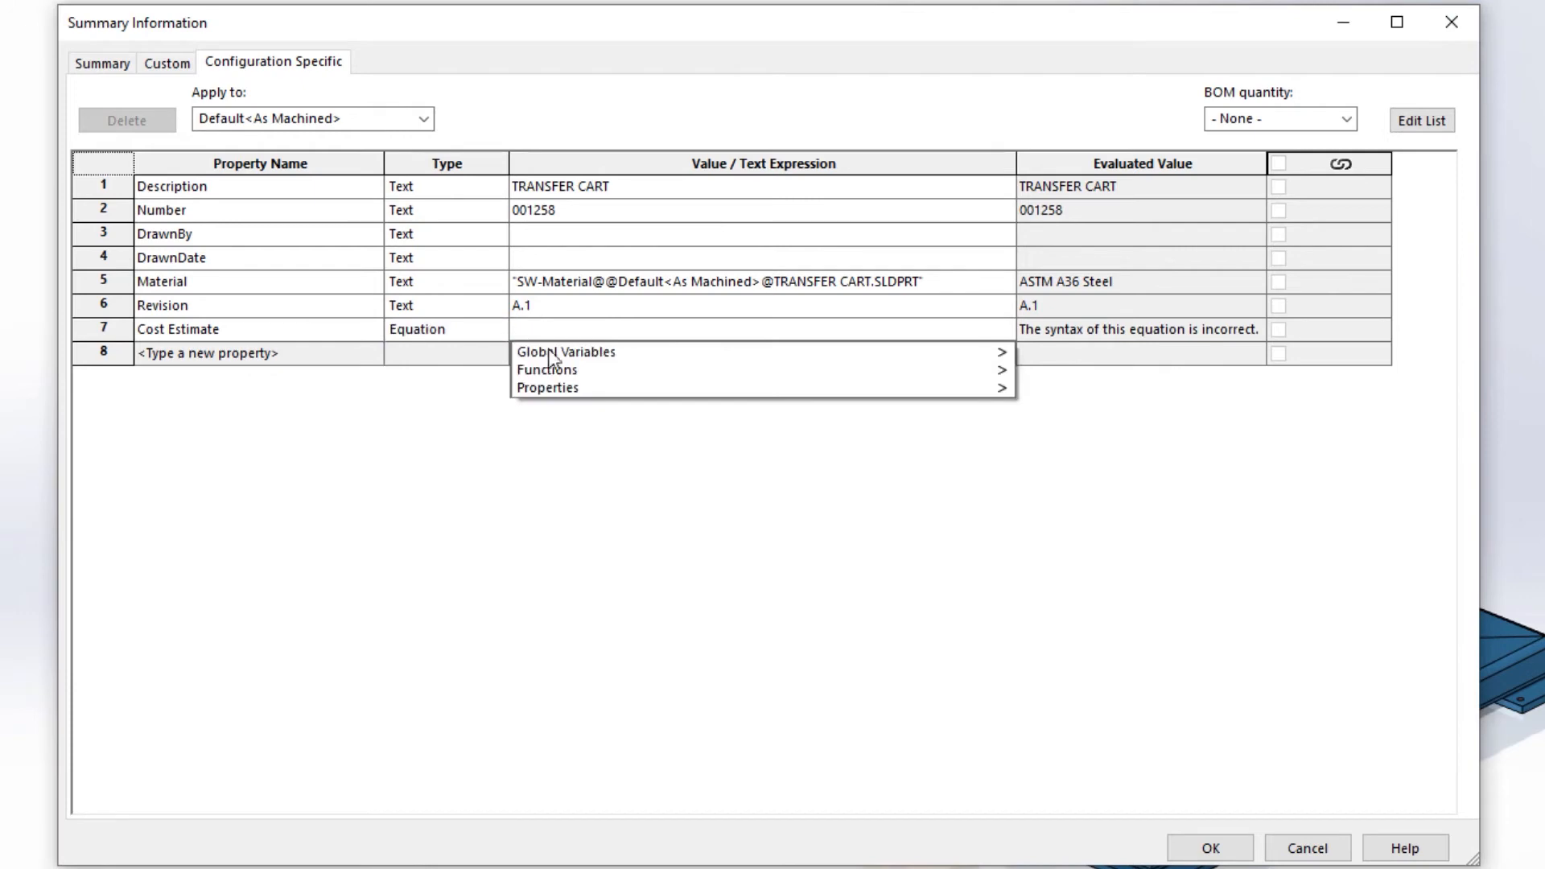
mouse_move(598, 376)
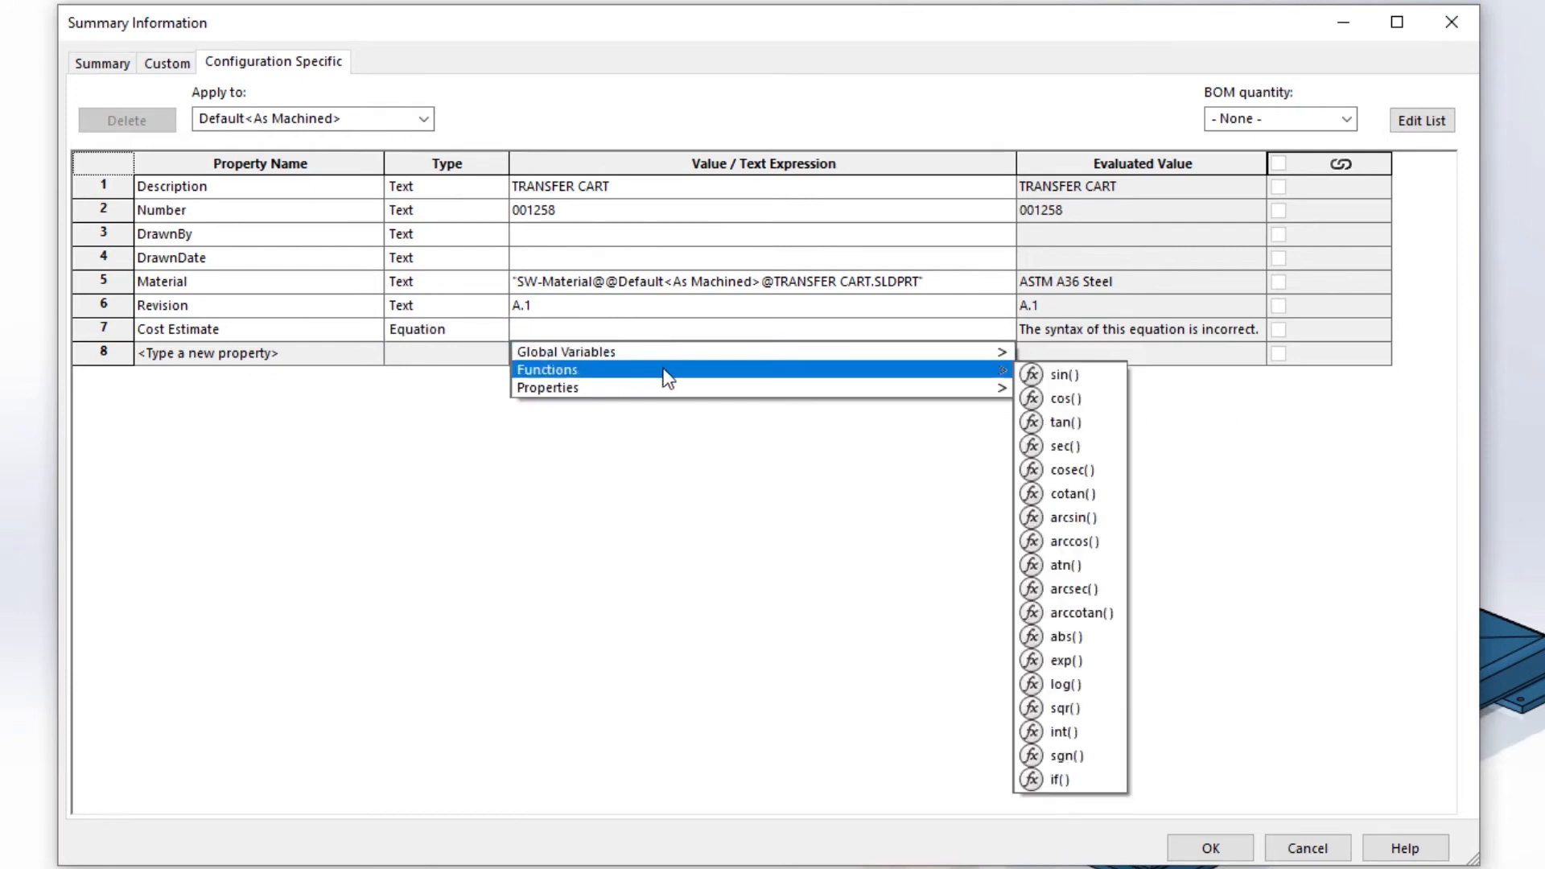
mouse_move(837, 384)
mouse_move(883, 354)
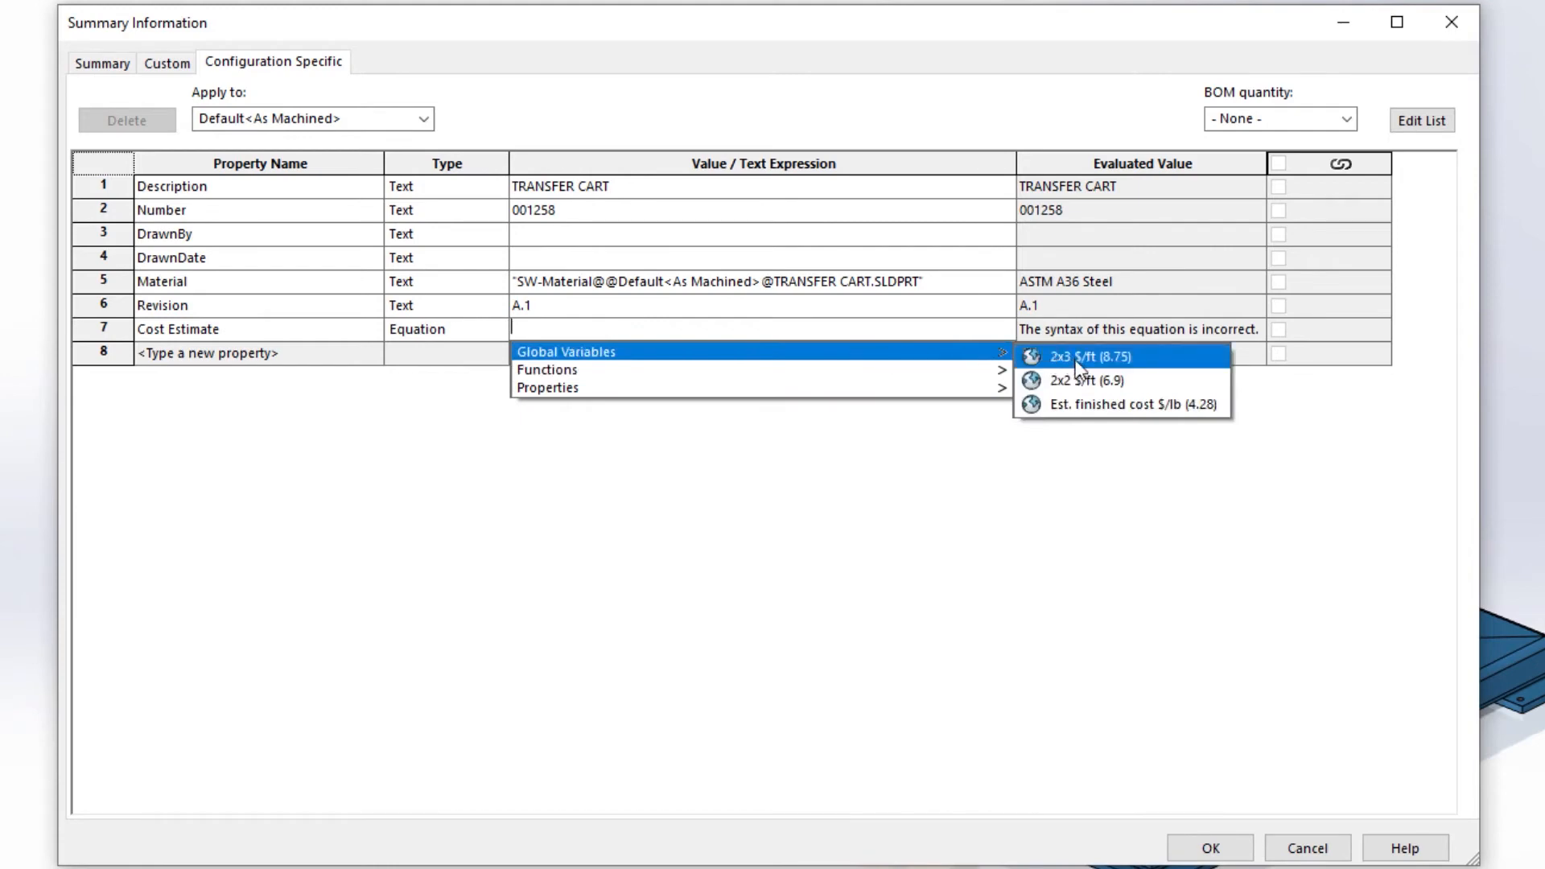
left_click(1093, 404)
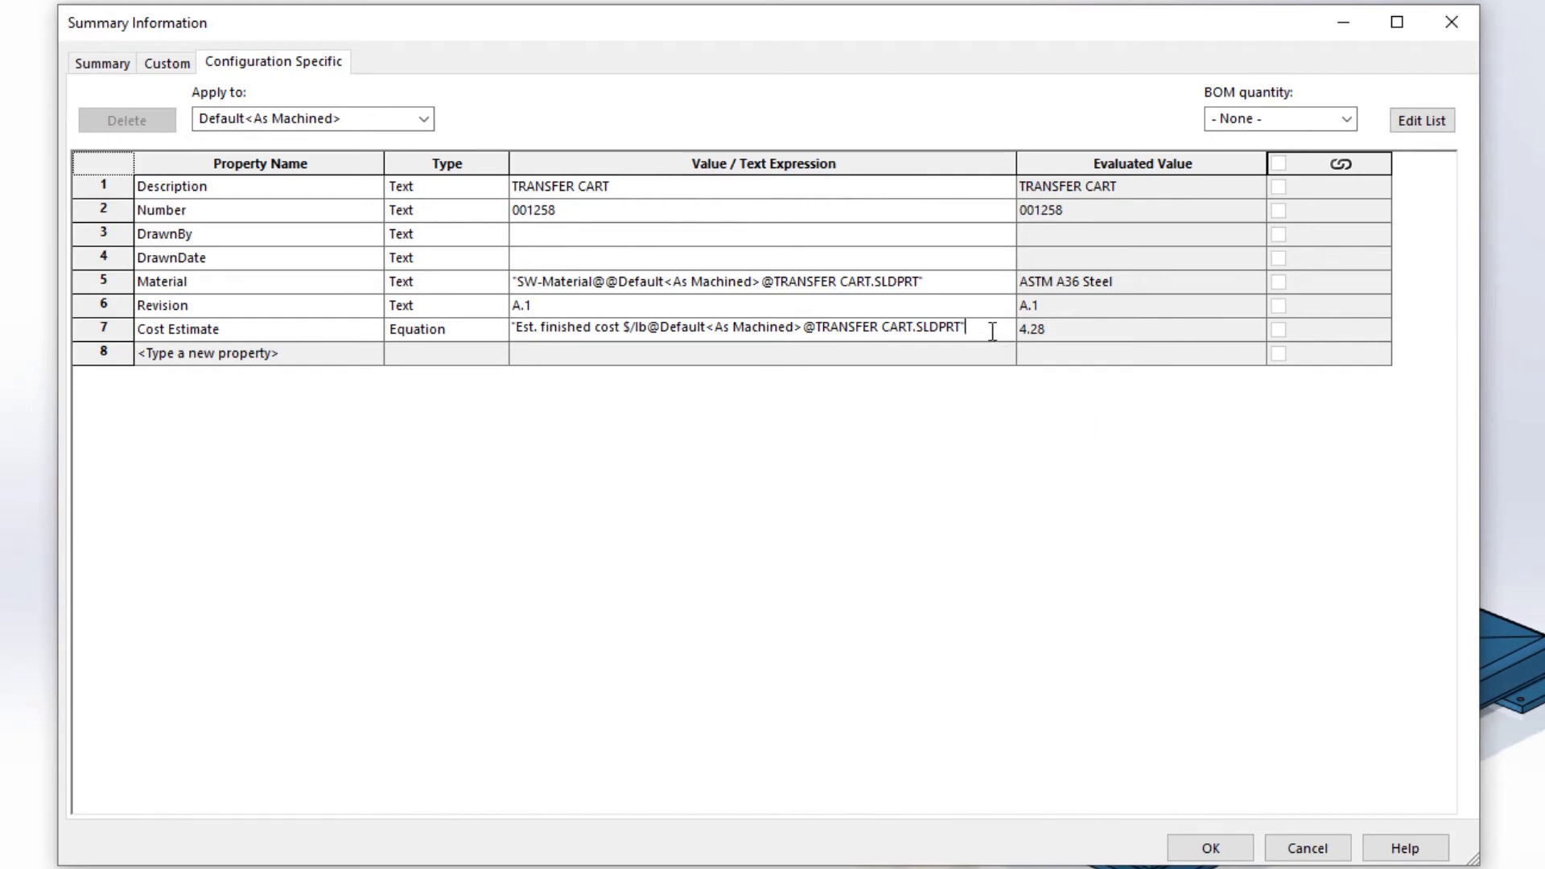
type("*")
mouse_move(986, 388)
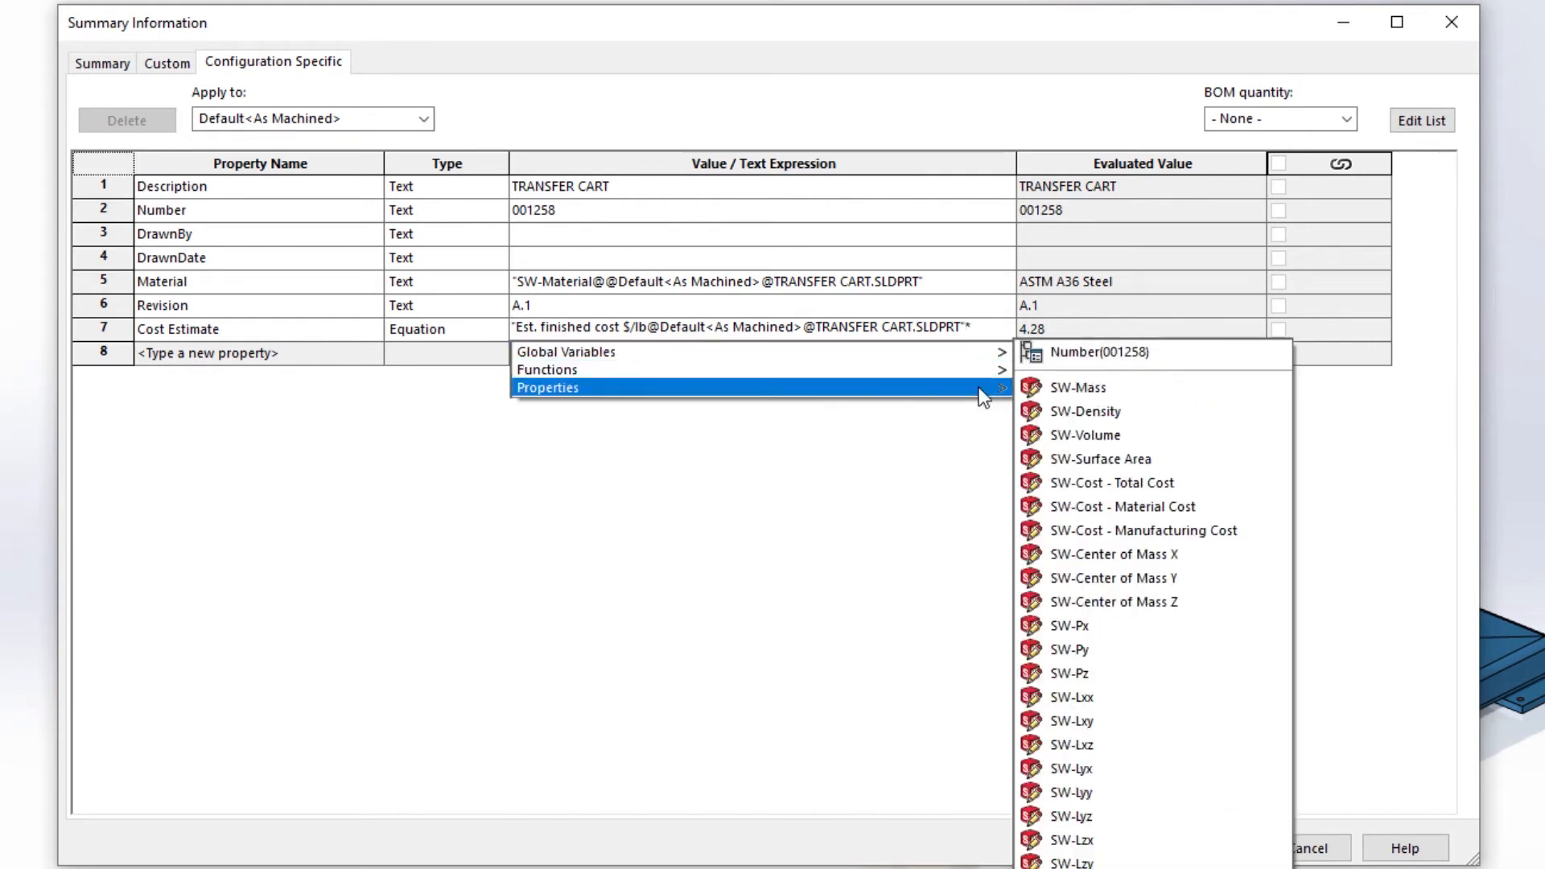
left_click(1046, 387)
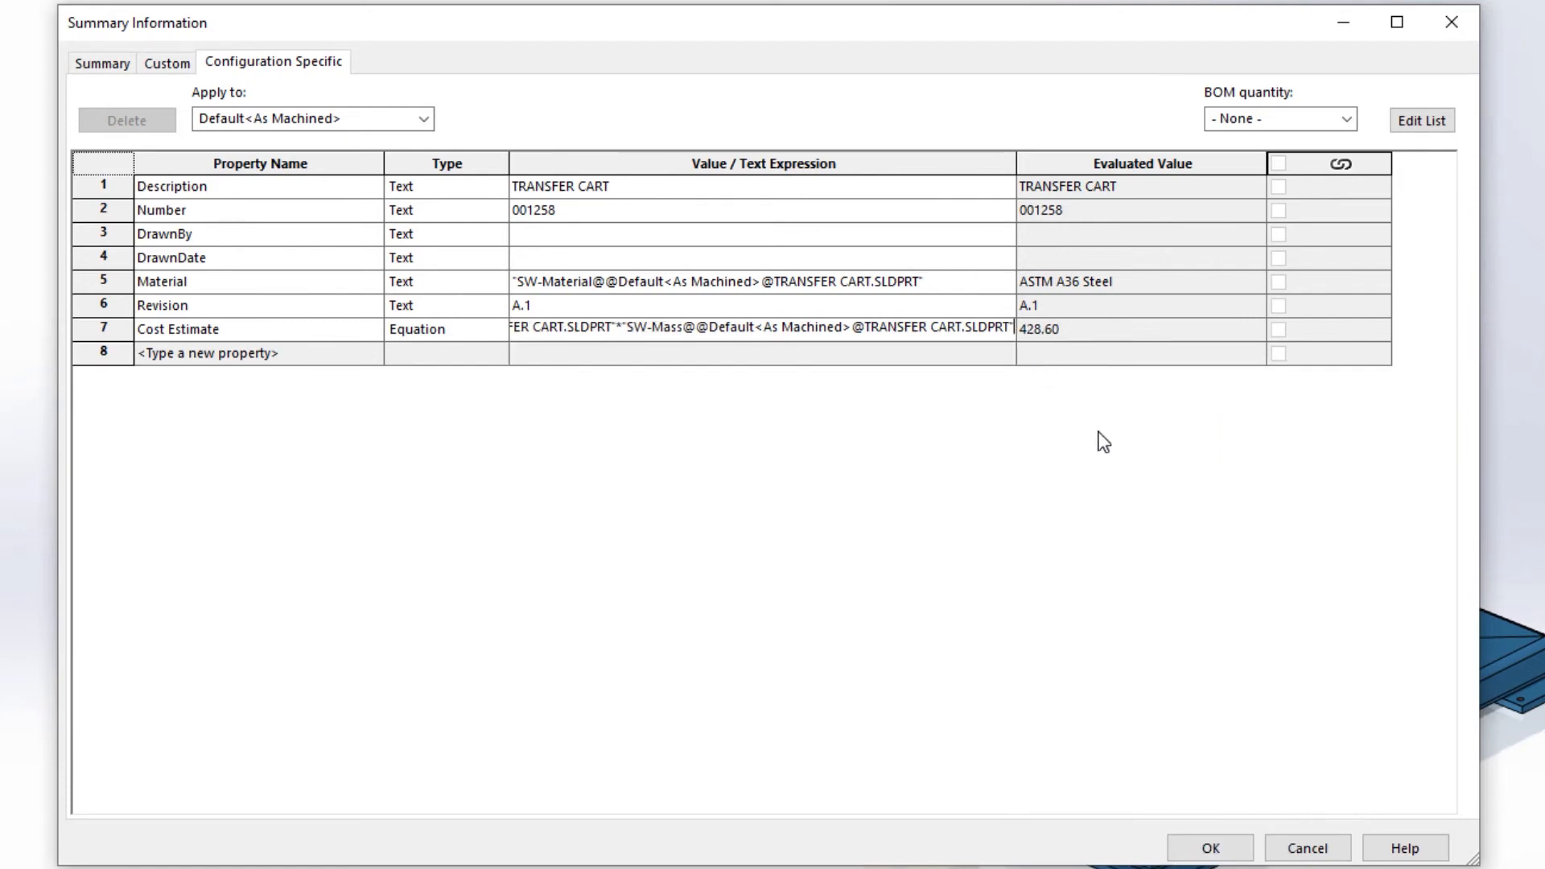
left_click(1205, 853)
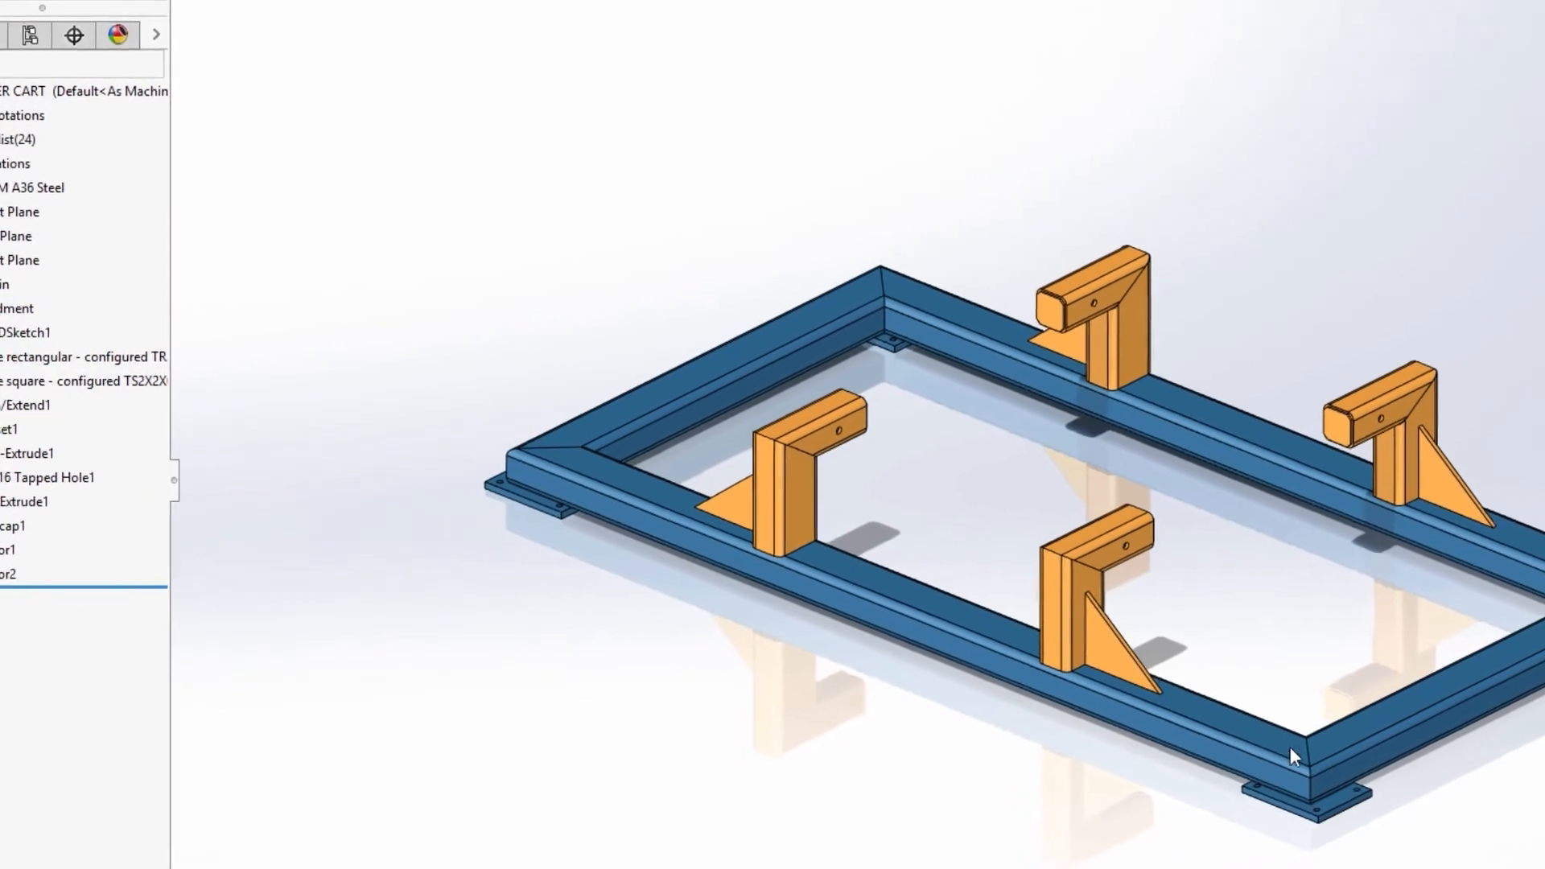
Add a TOTAL LENGTH property of type Equation to the cut-list item PLATE, 0.38 x 4 x 5.13
left_click(14, 137)
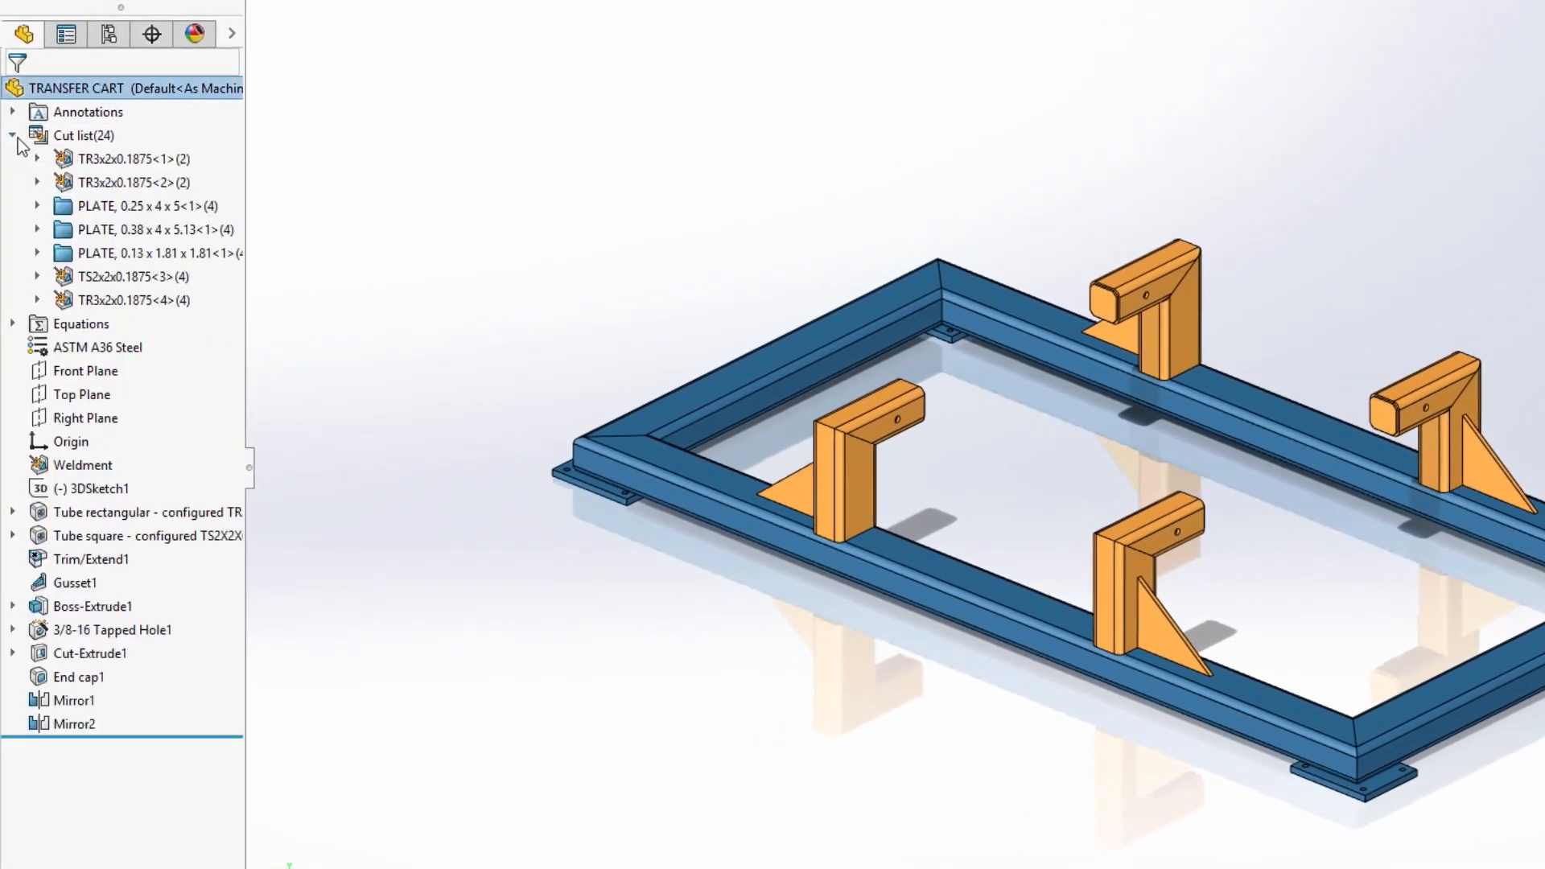
left_click(151, 234)
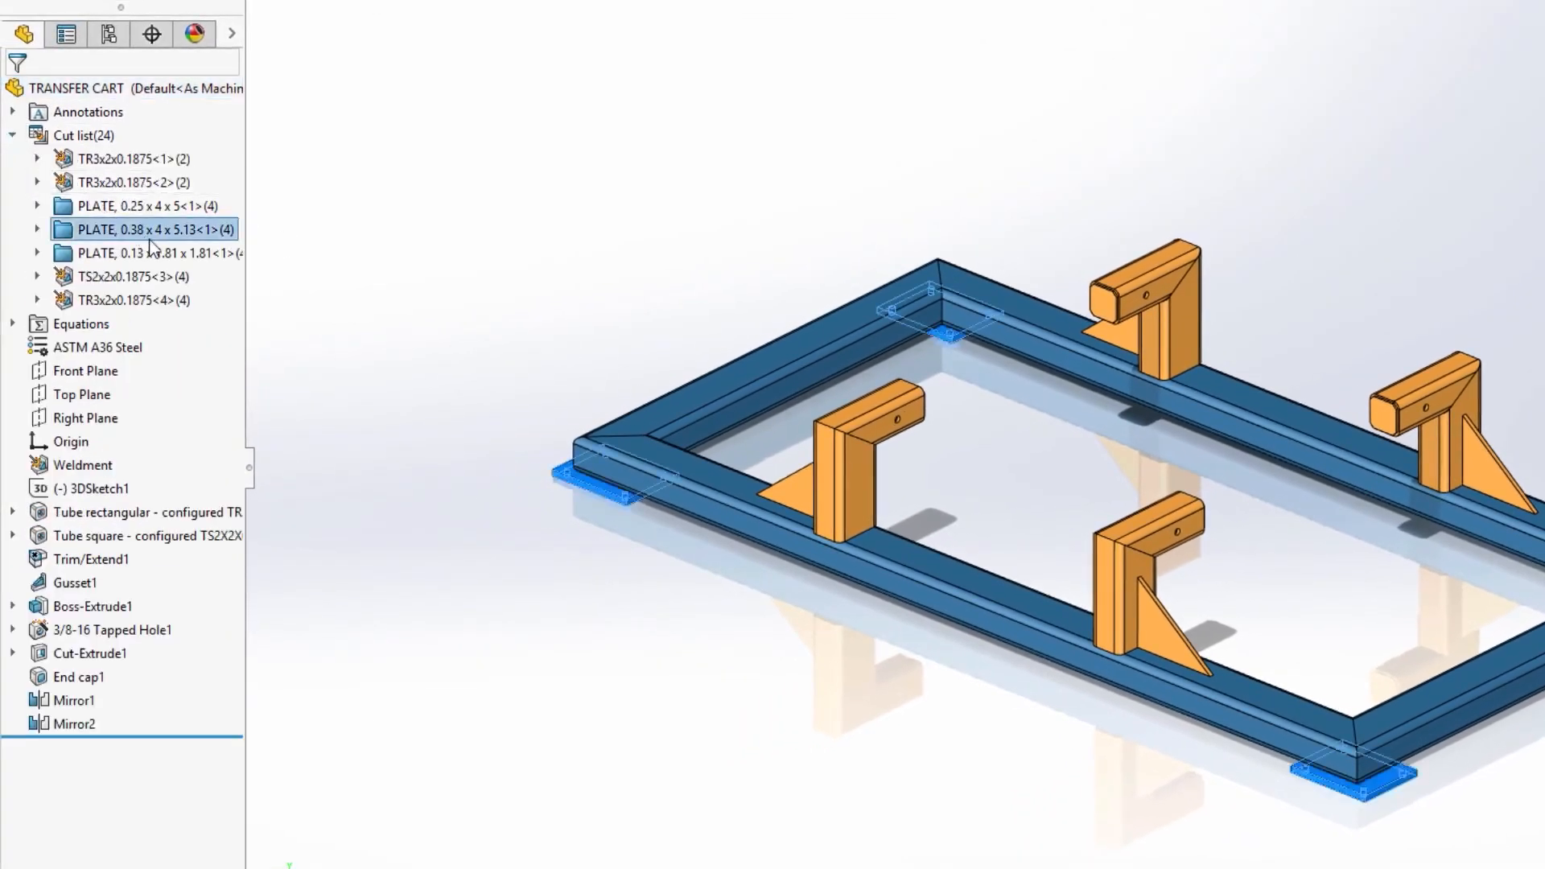
right_click(148, 238)
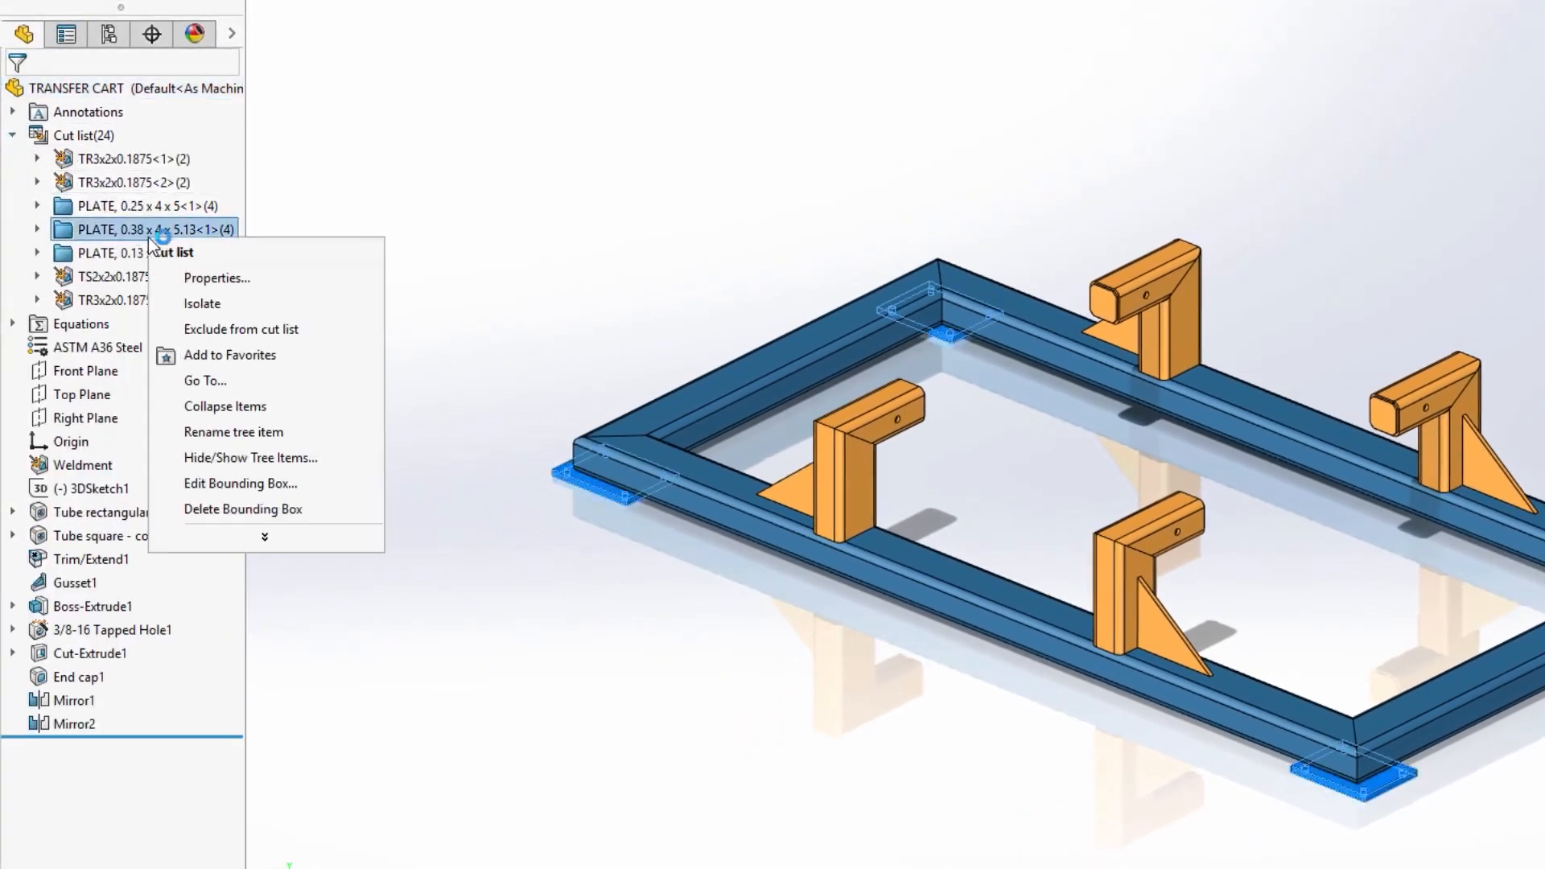
left_click(216, 280)
left_click(679, 452)
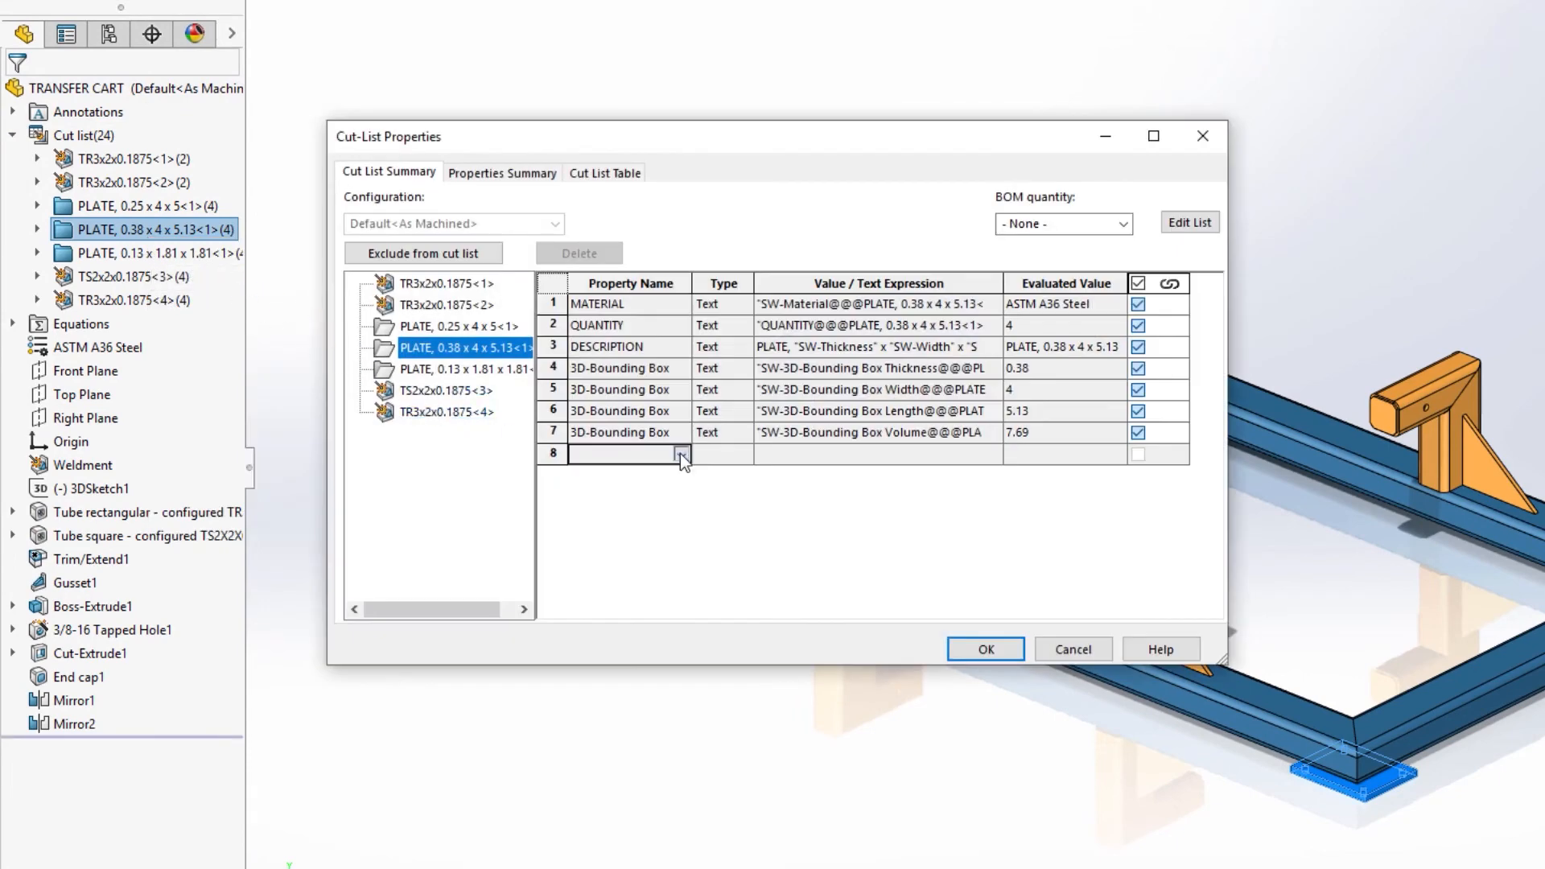
left_click(681, 456)
left_click(650, 556)
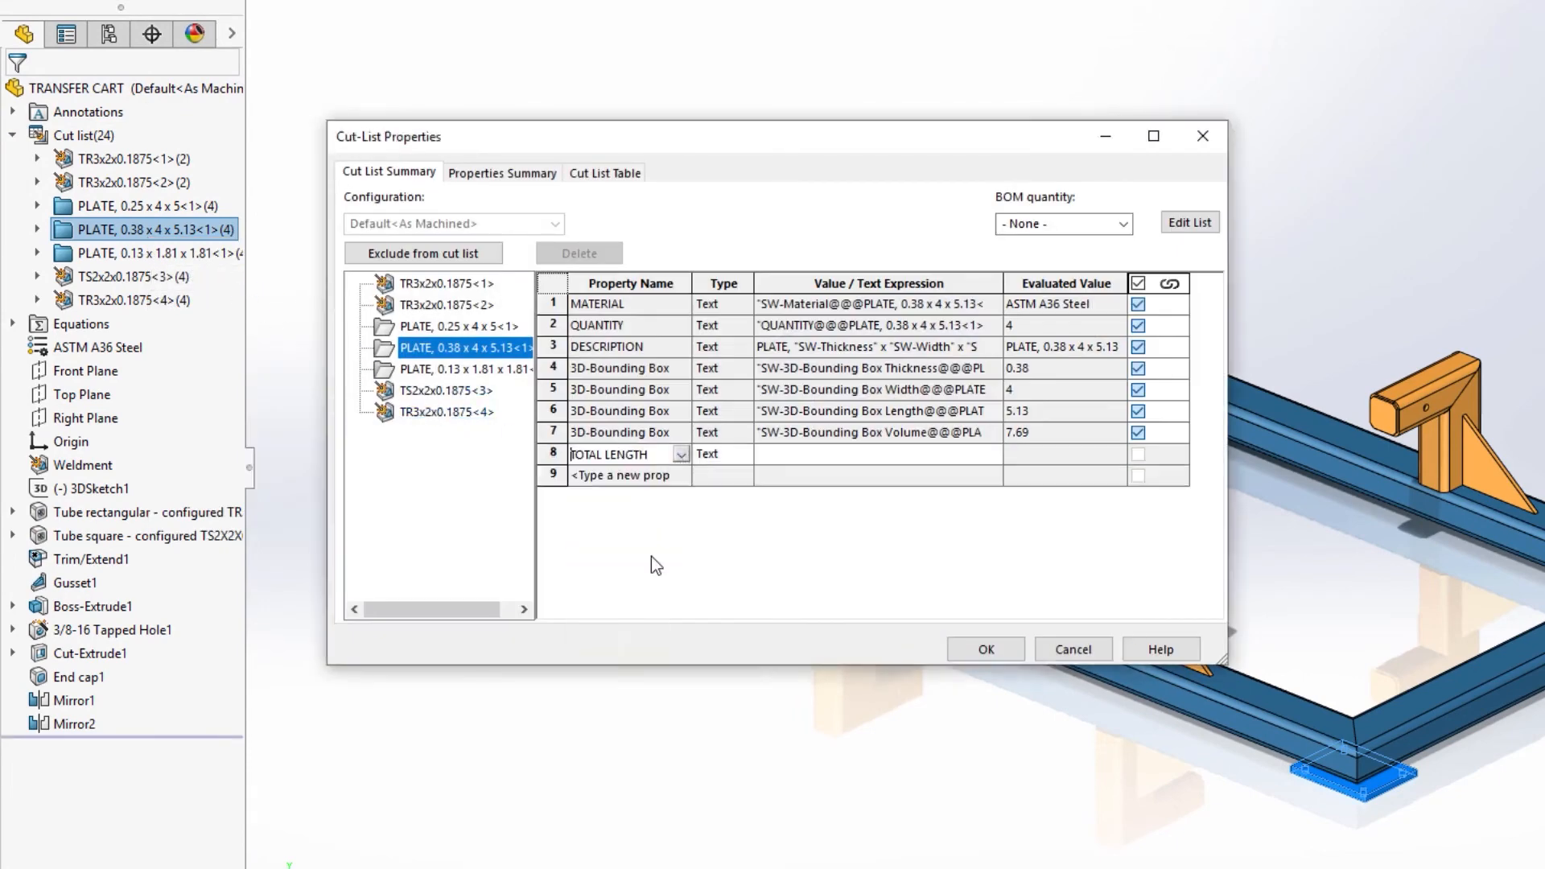
left_click(741, 455)
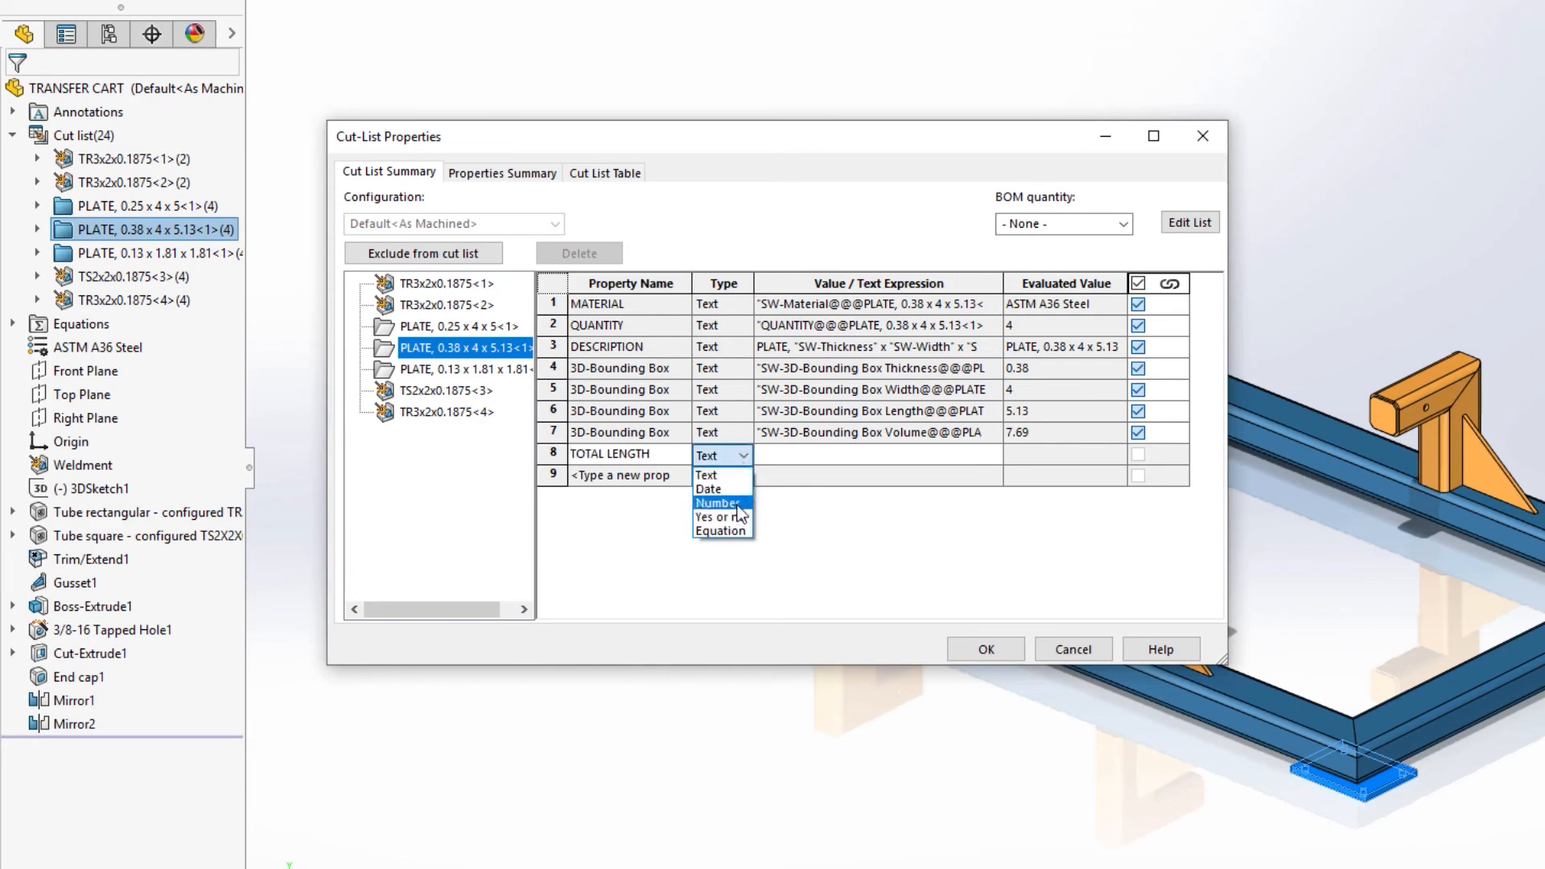
left_click(731, 526)
Define the plate's TOTAL LENGTH equation as QUANTITY multiplied by 3D-Bounding Box Length, and accept the cut-list properties
left_click(784, 453)
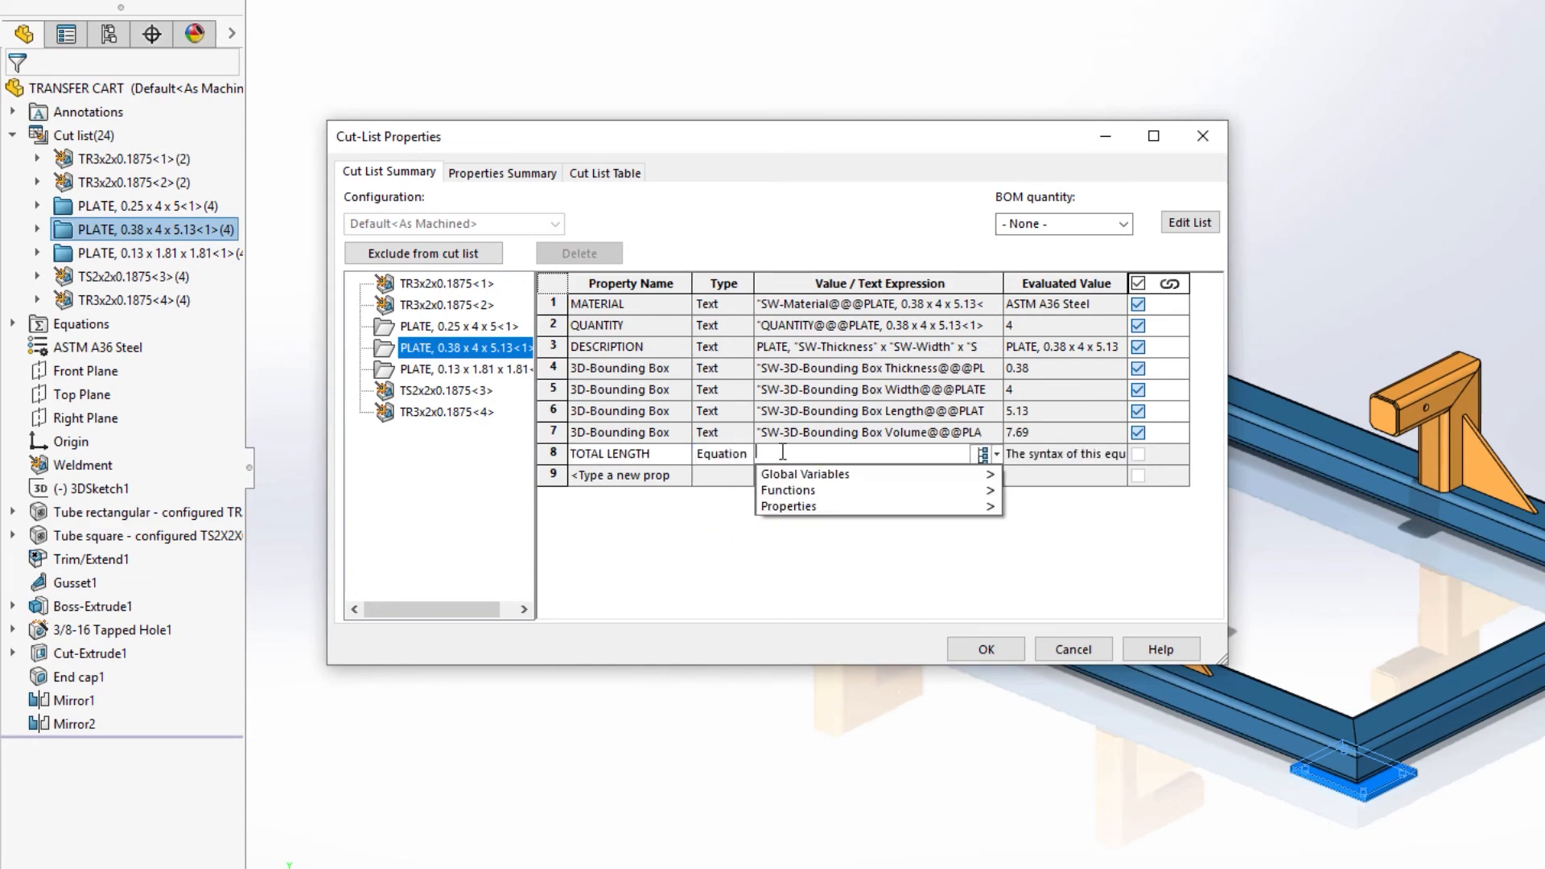
mouse_move(797, 507)
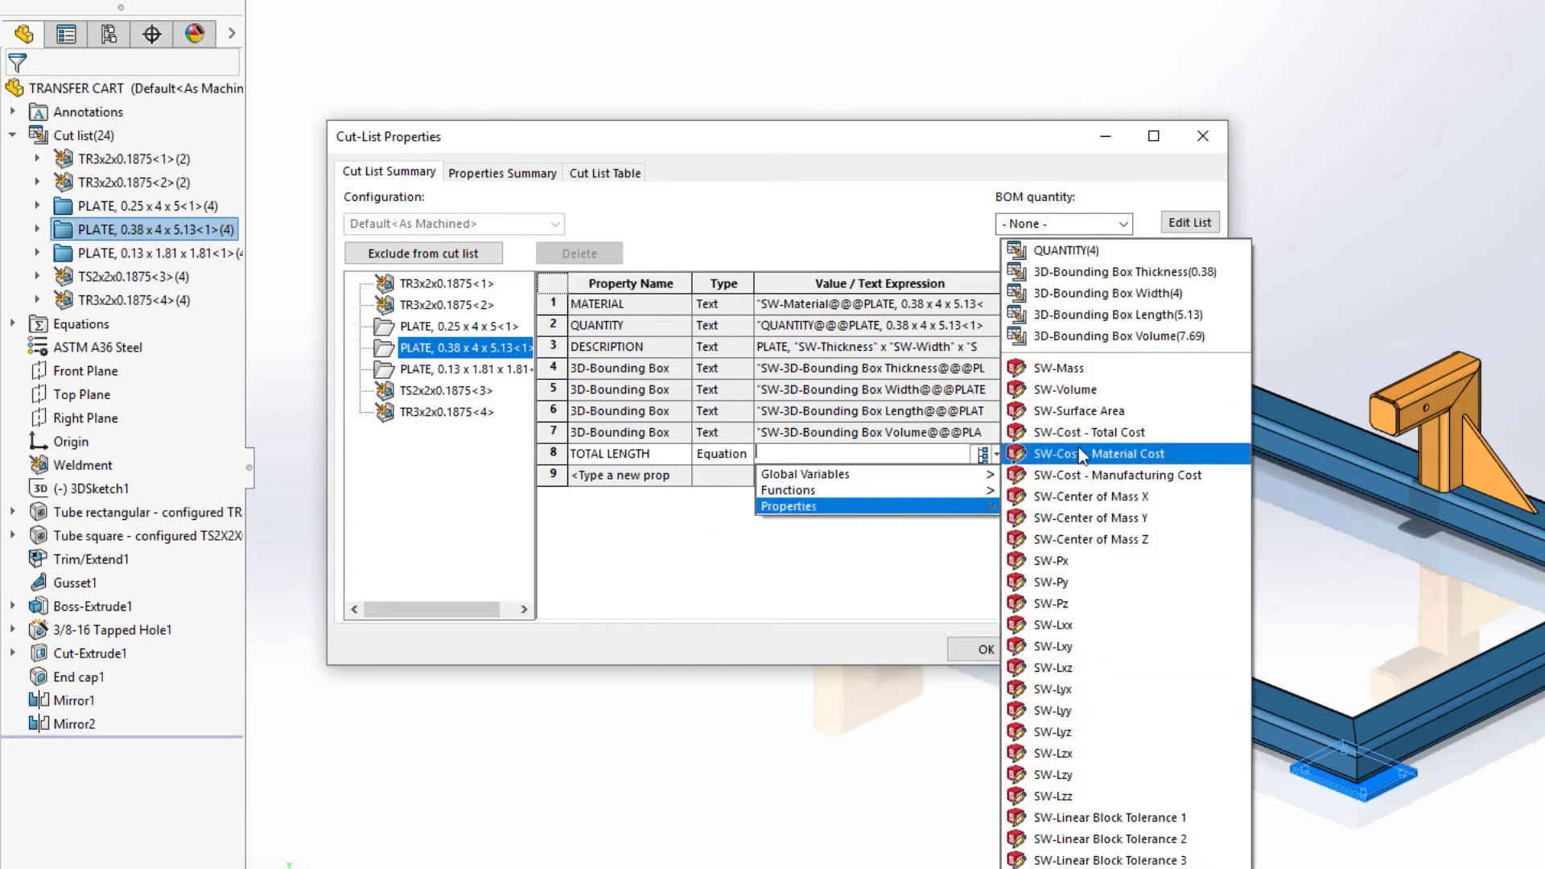
left_click(1093, 257)
type("*")
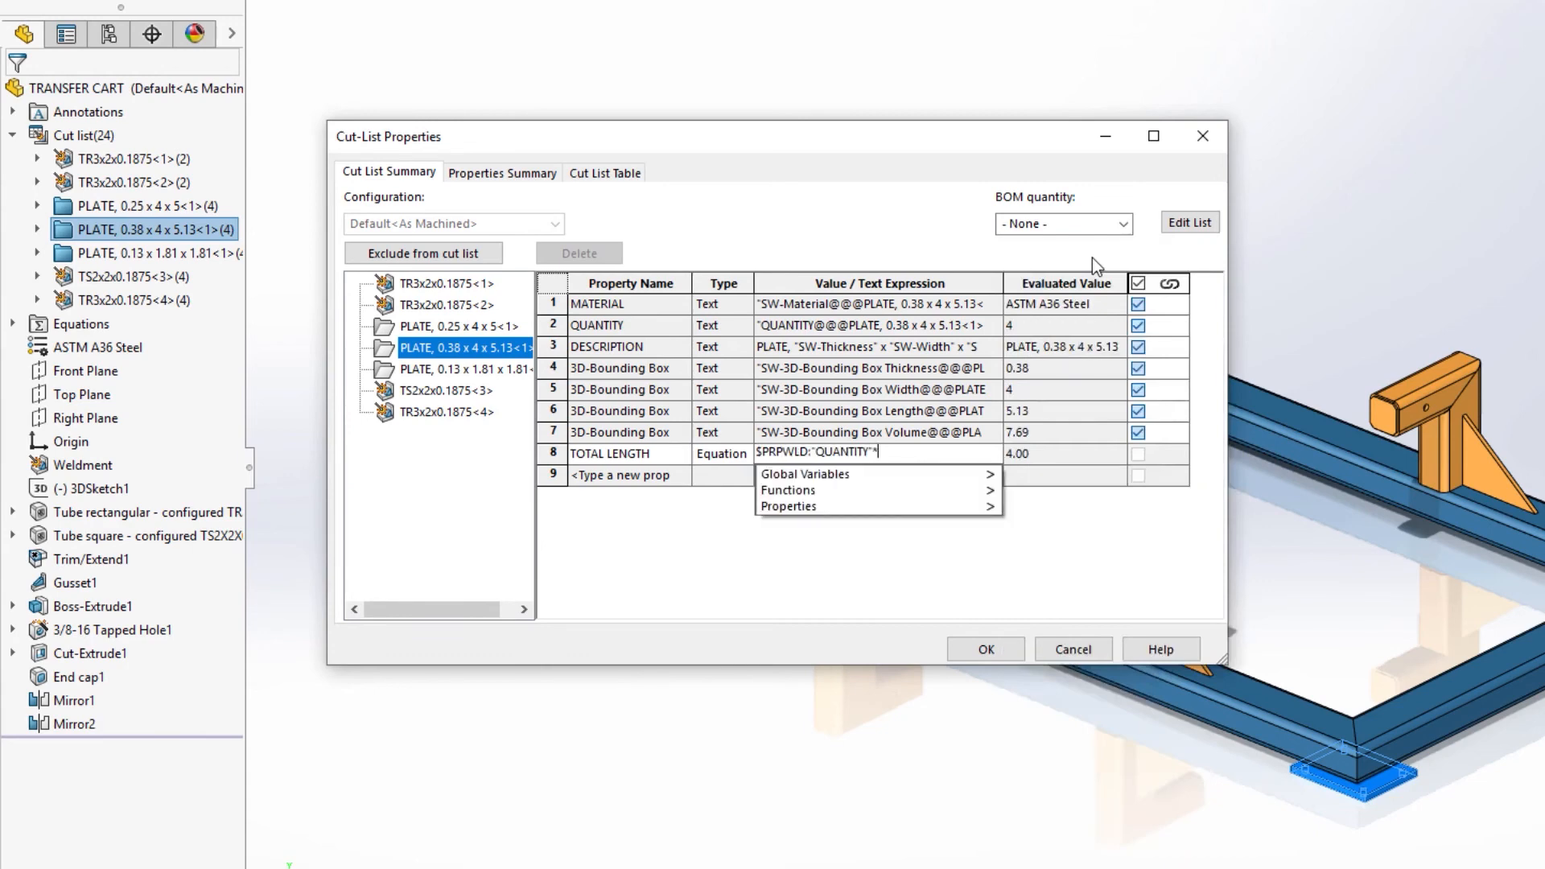
mouse_move(988, 506)
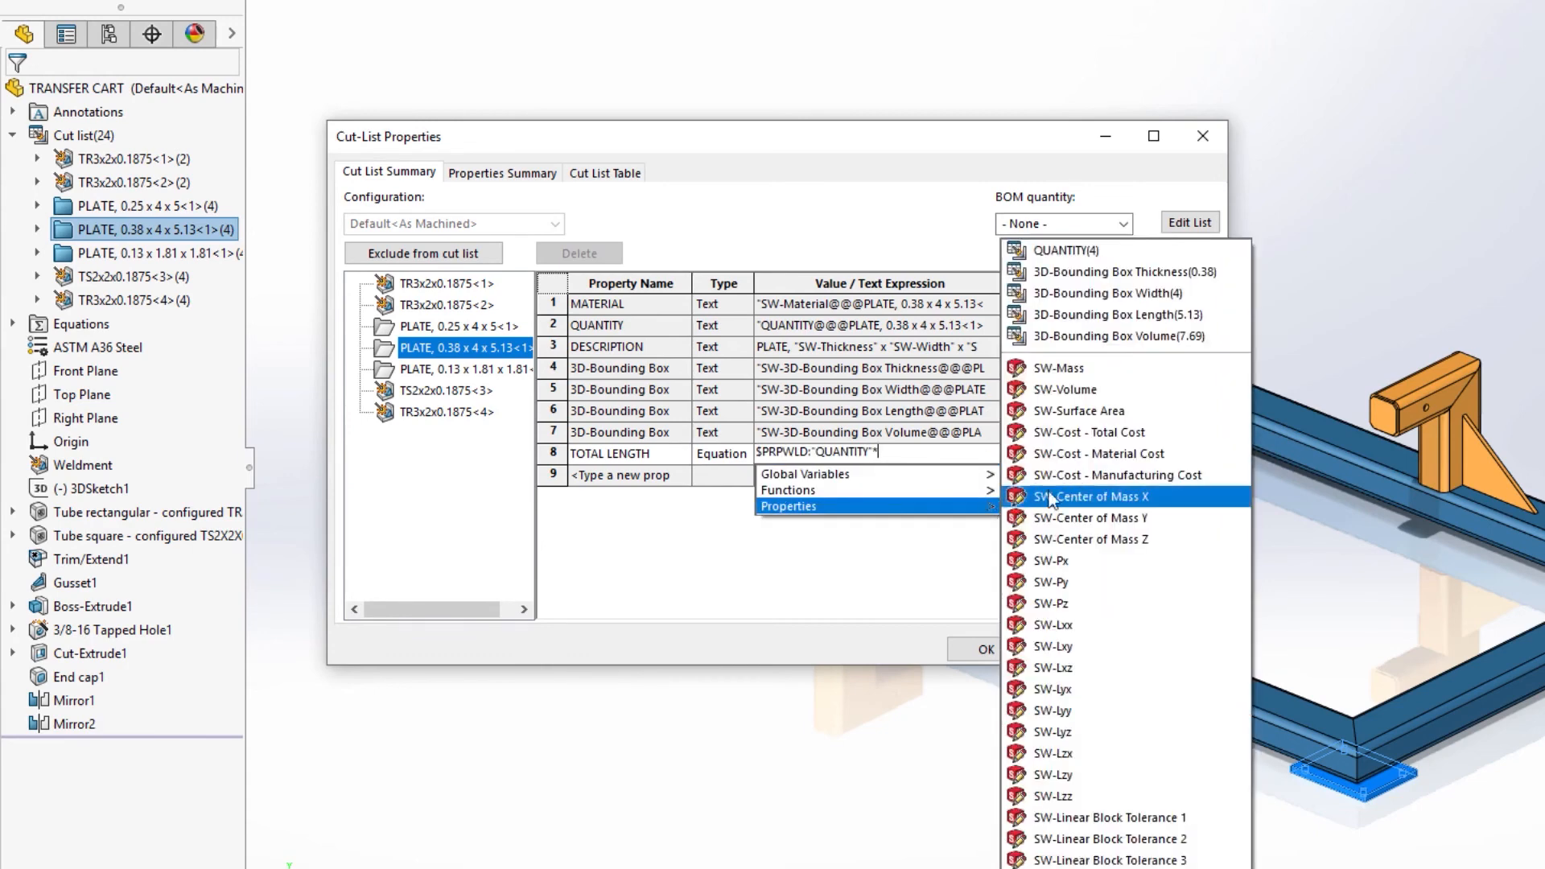
left_click(1108, 322)
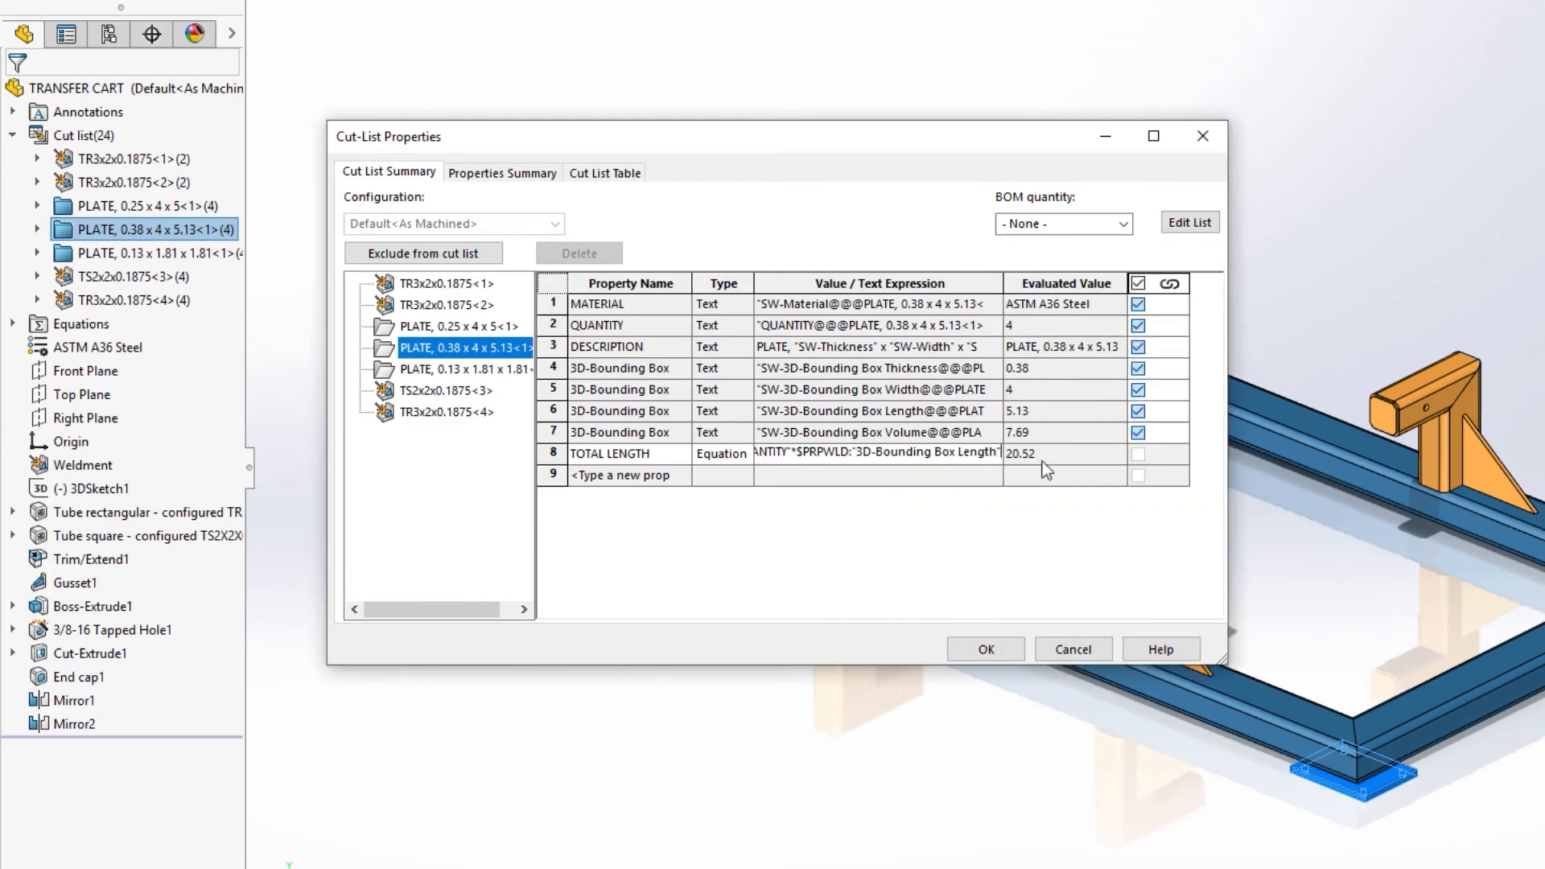
left_click(988, 649)
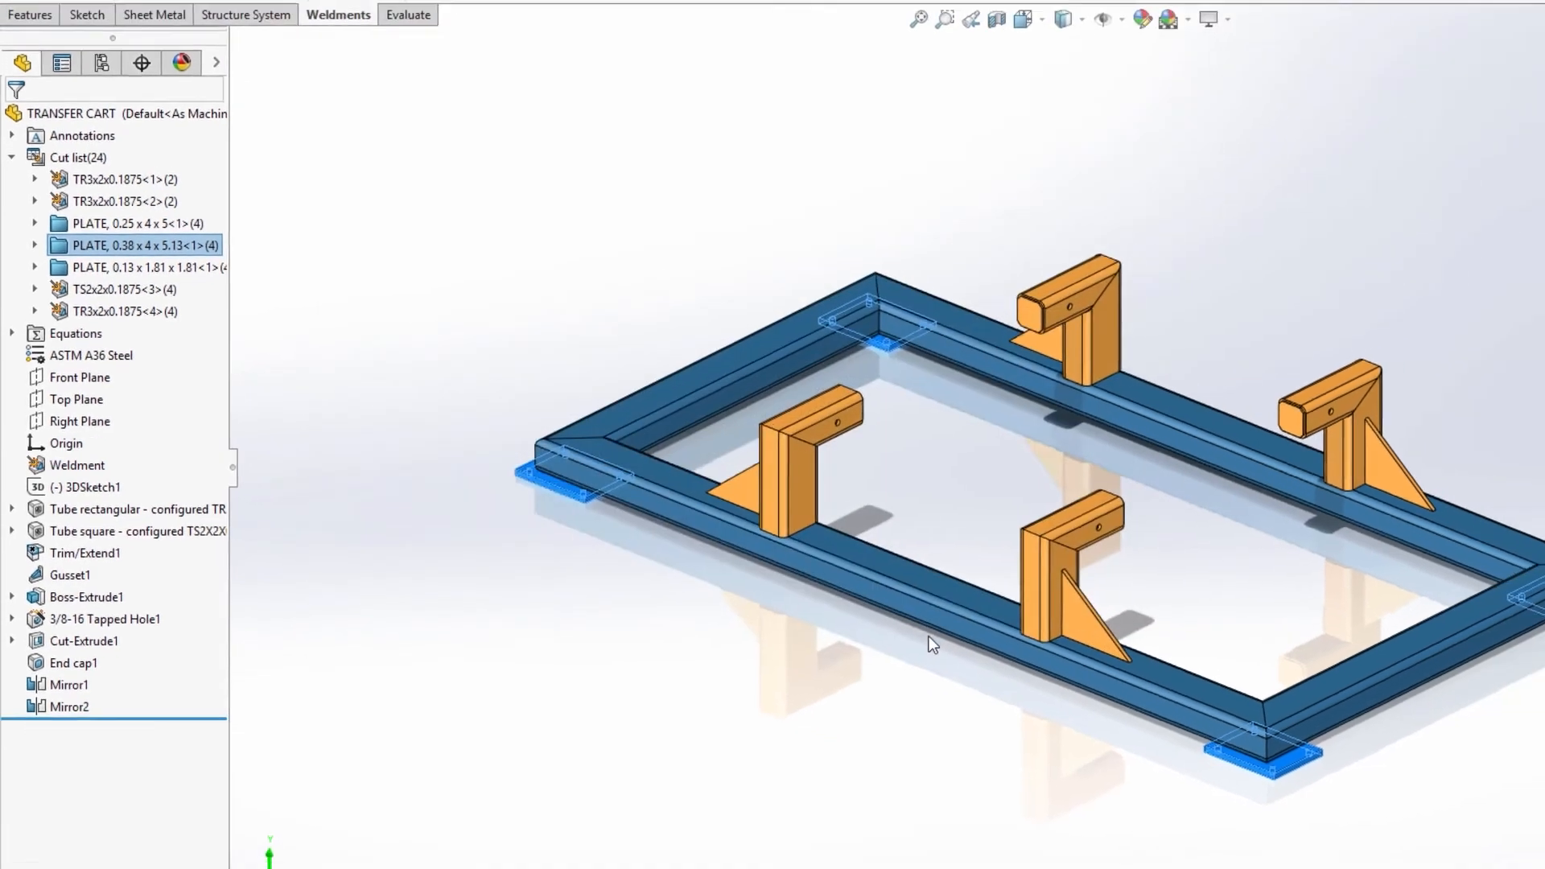
left_click(968, 540)
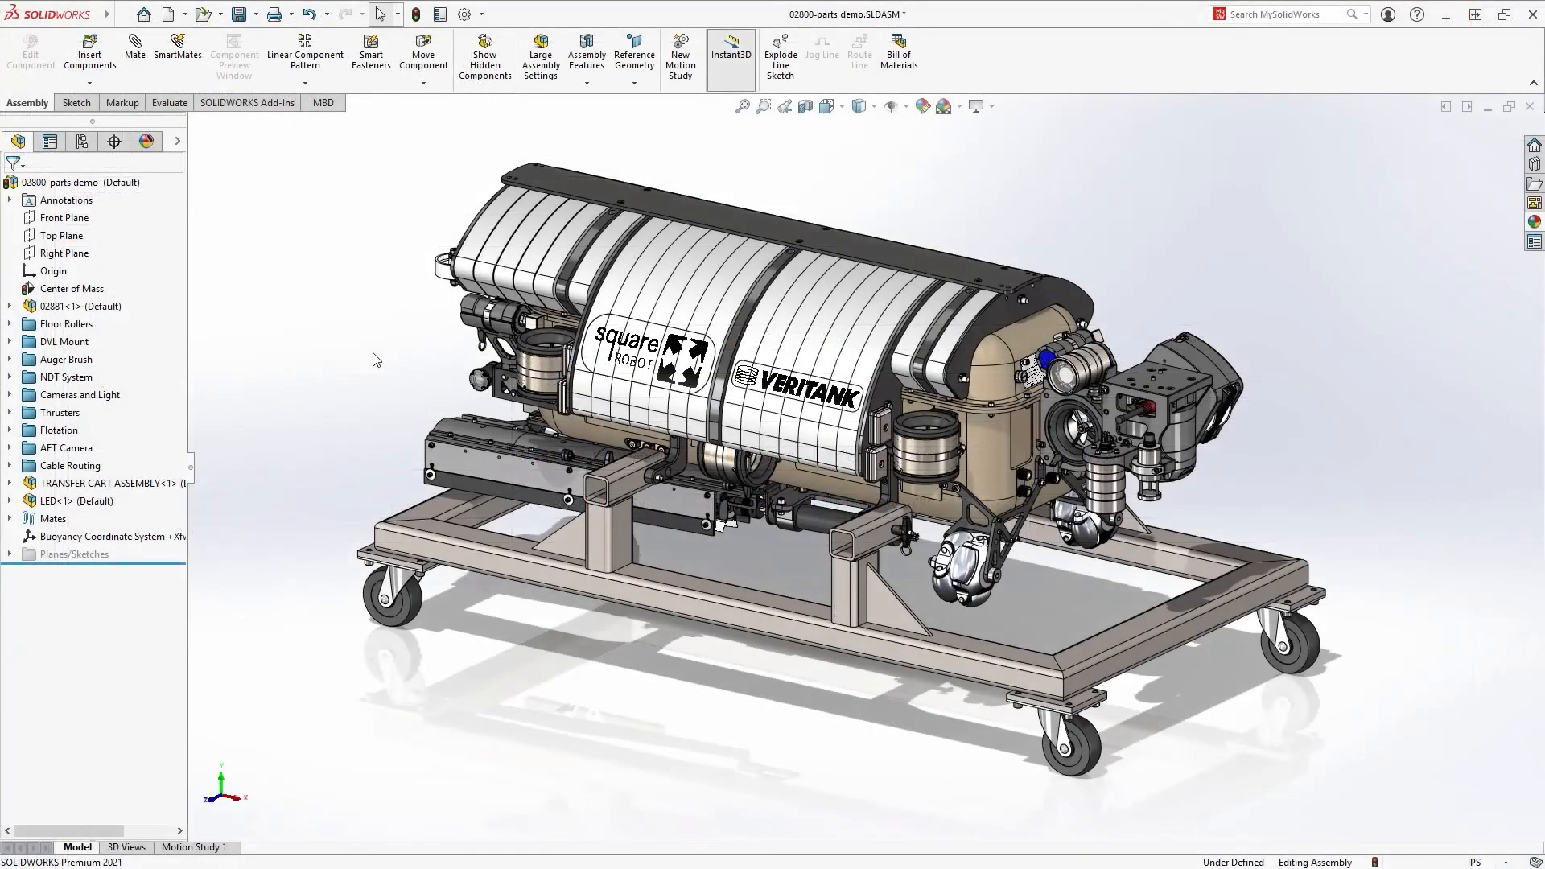
middle_click_drag(370, 366, 530, 404)
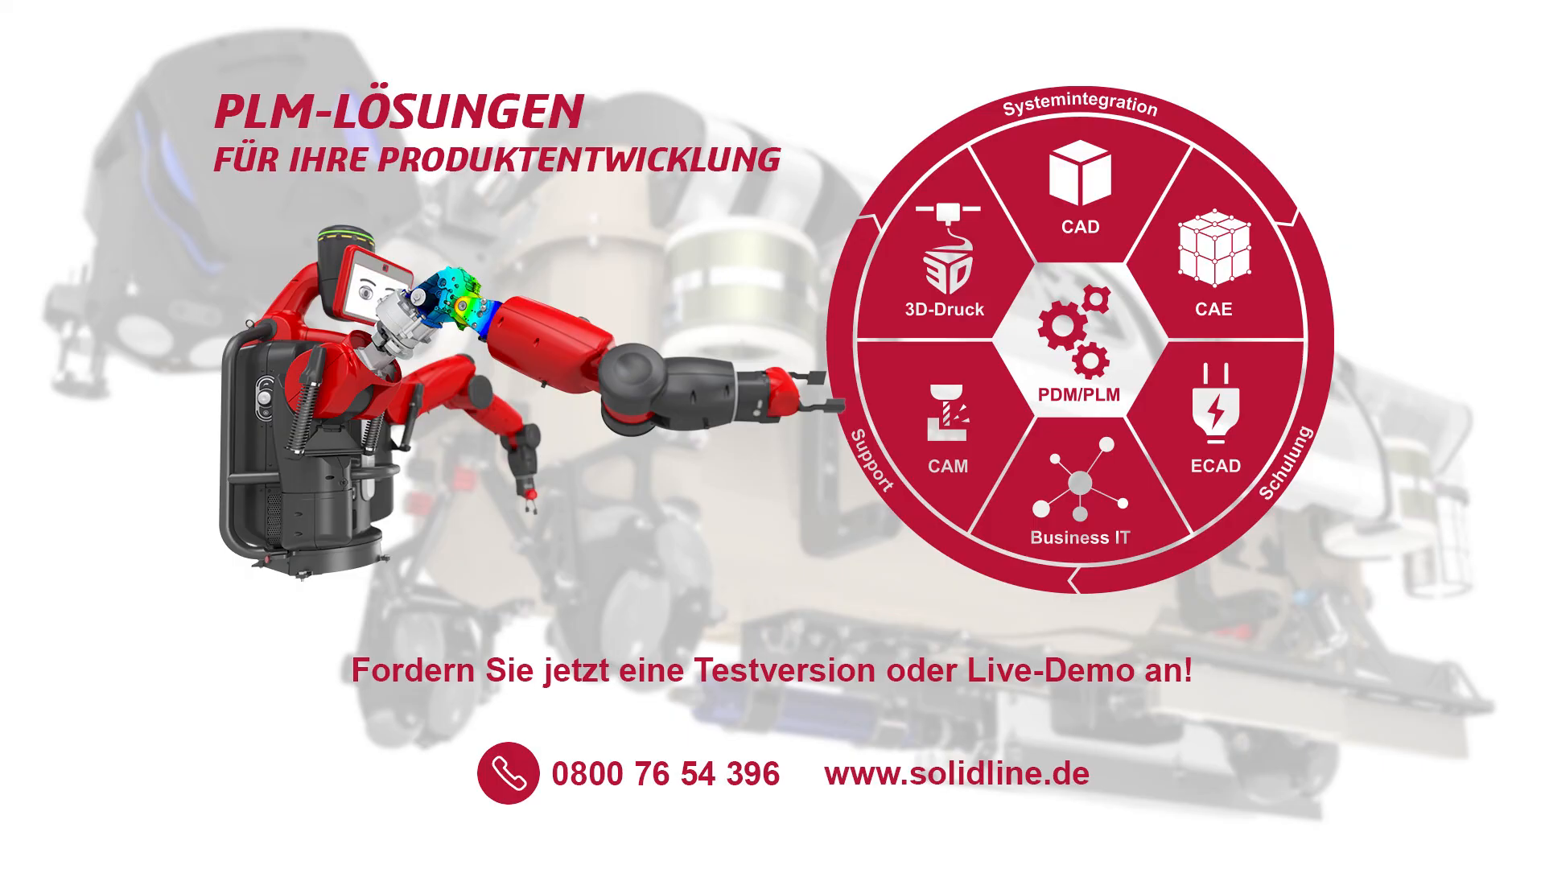